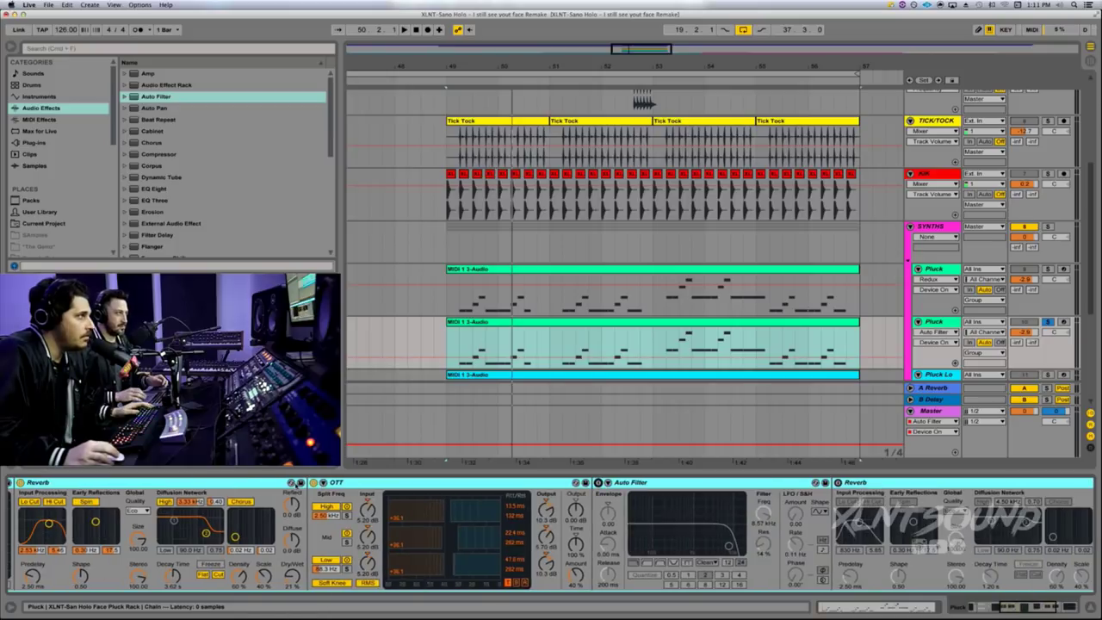
# Step: Bypass the active effects on the lower Pluck track: OTT, Reverb, Grain Delay and Redux
pyautogui.press('super+z')
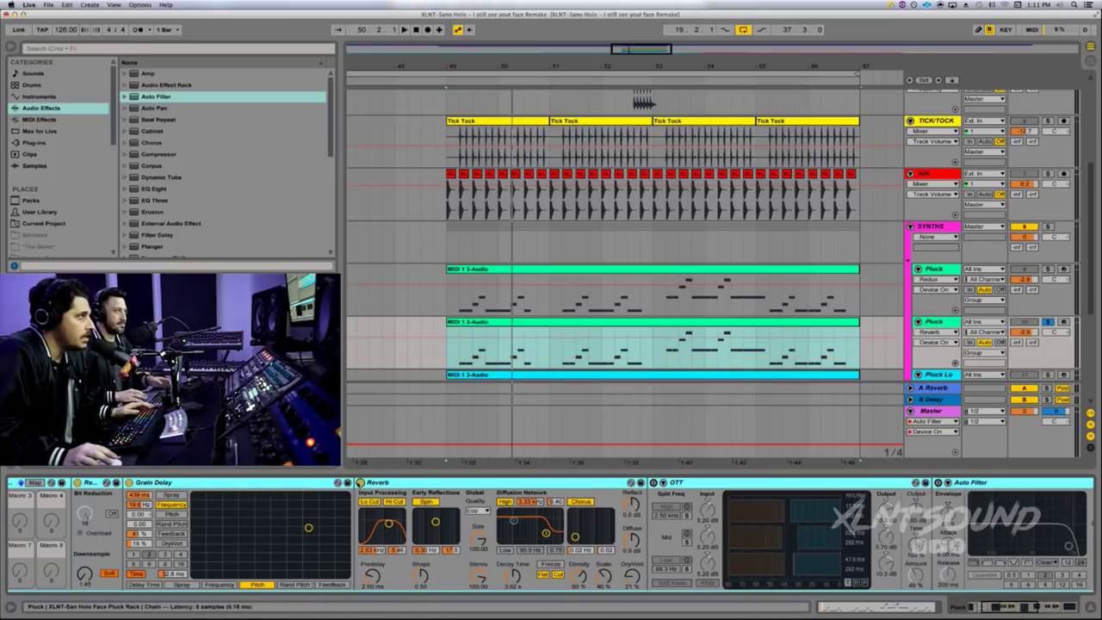
pyautogui.press('super+z')
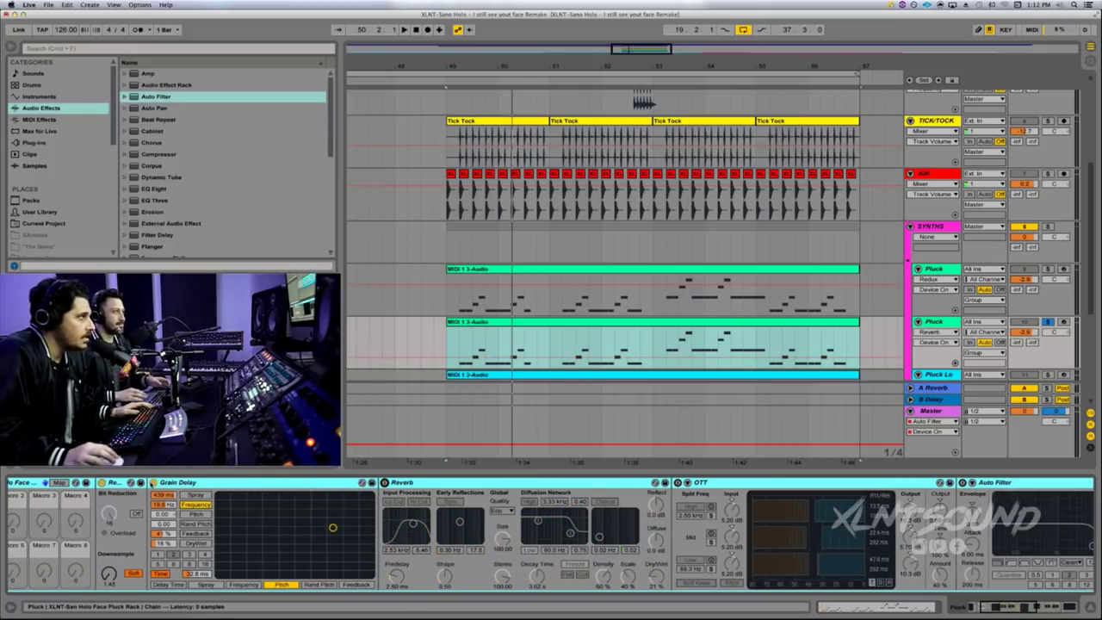
pyautogui.press('super+z')
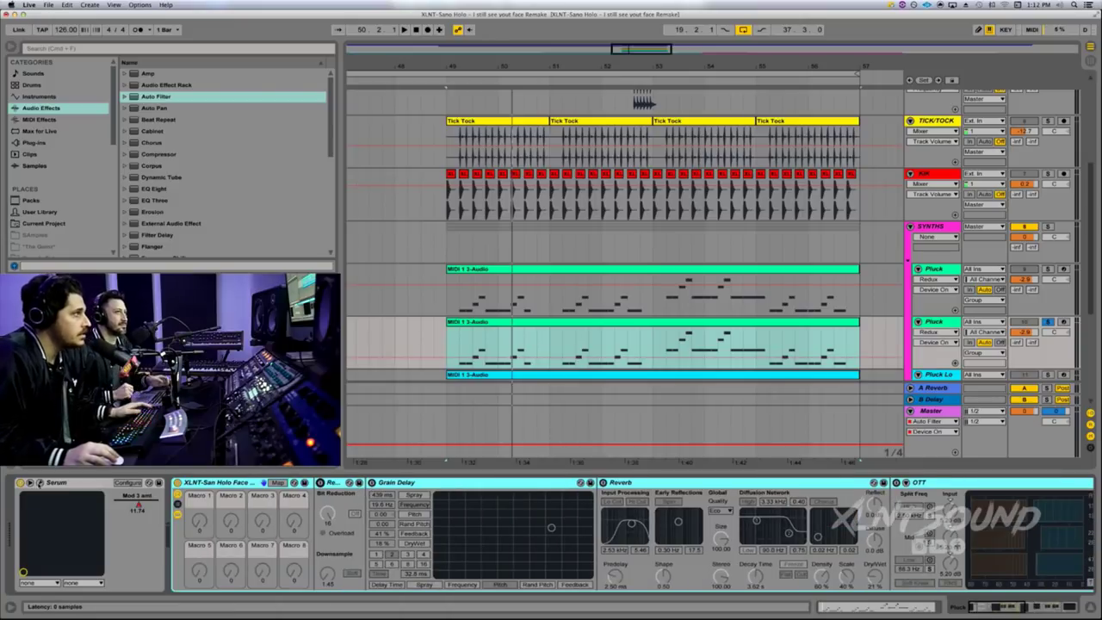
# Step: Show the Pluck track's Serum plug-in window, enlarge it and move it up to fit the screen
pyautogui.click(38, 483)
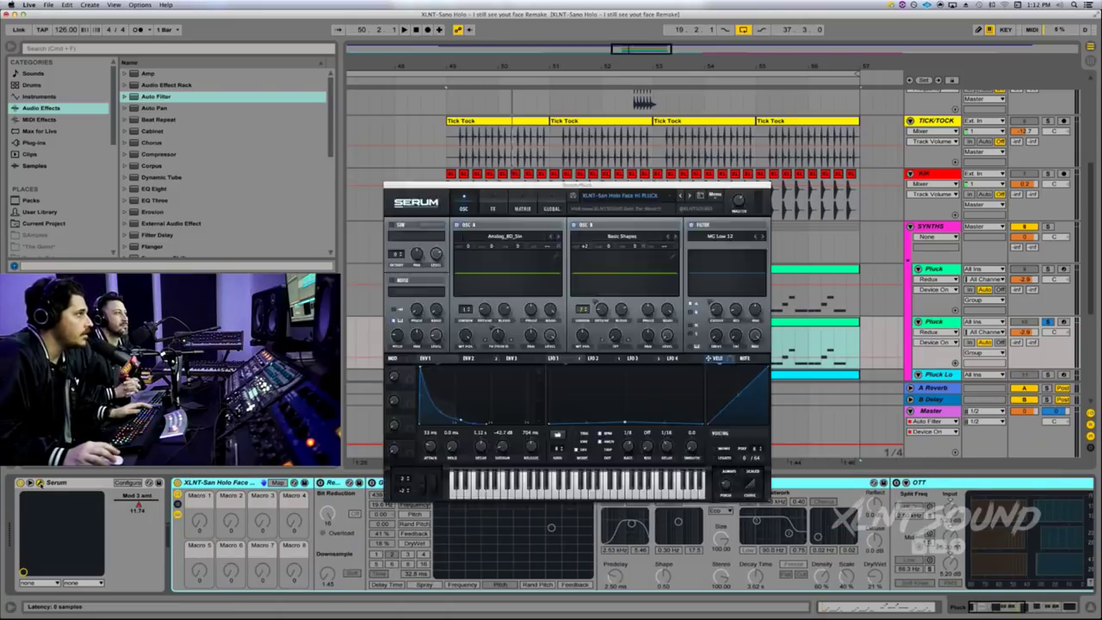
pyautogui.click(39, 483)
pyautogui.click(38, 483)
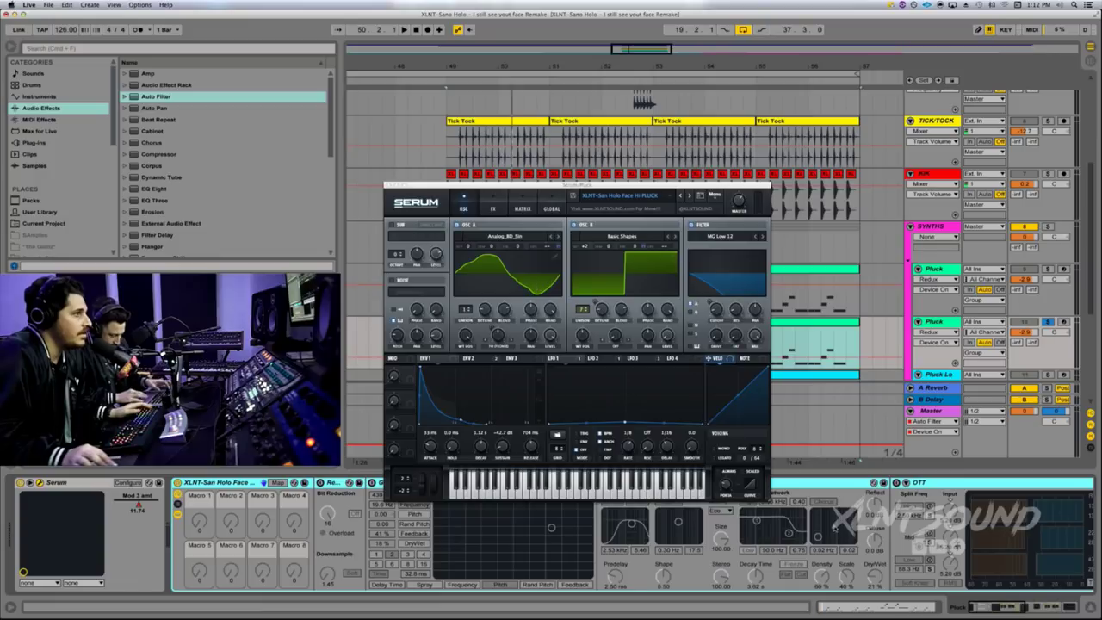
pyautogui.moveTo(768, 498); pyautogui.dragTo(906, 607)
pyautogui.moveTo(684, 178); pyautogui.dragTo(678, 80)
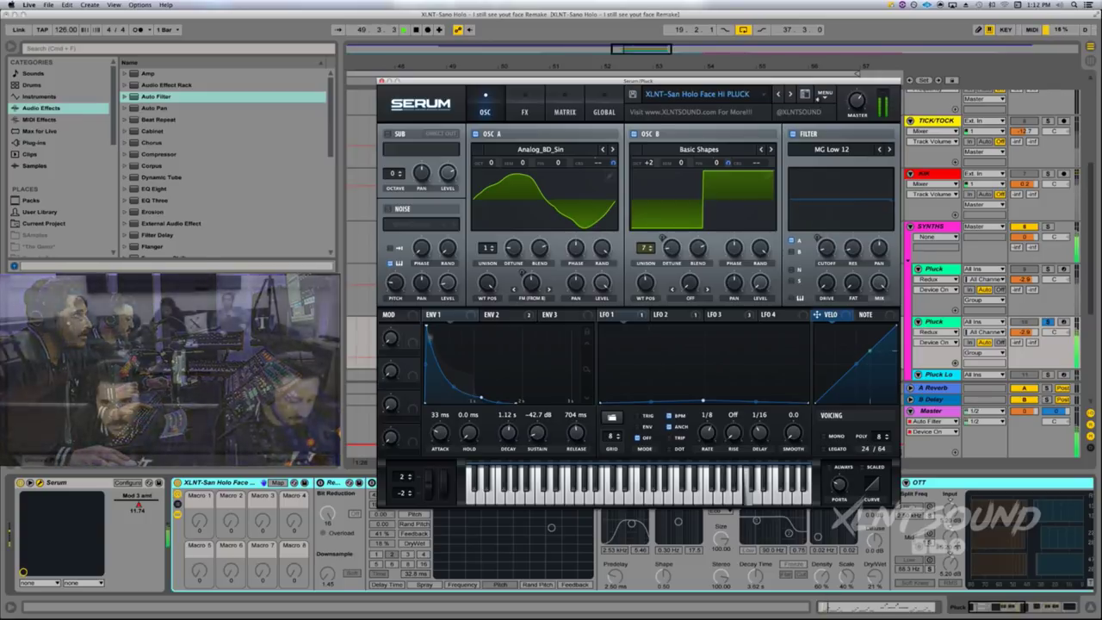
# Step: Reset Serum to the init preset and load the Analog_BD_Sin wavetable into oscillator A
pyautogui.click(825, 93)
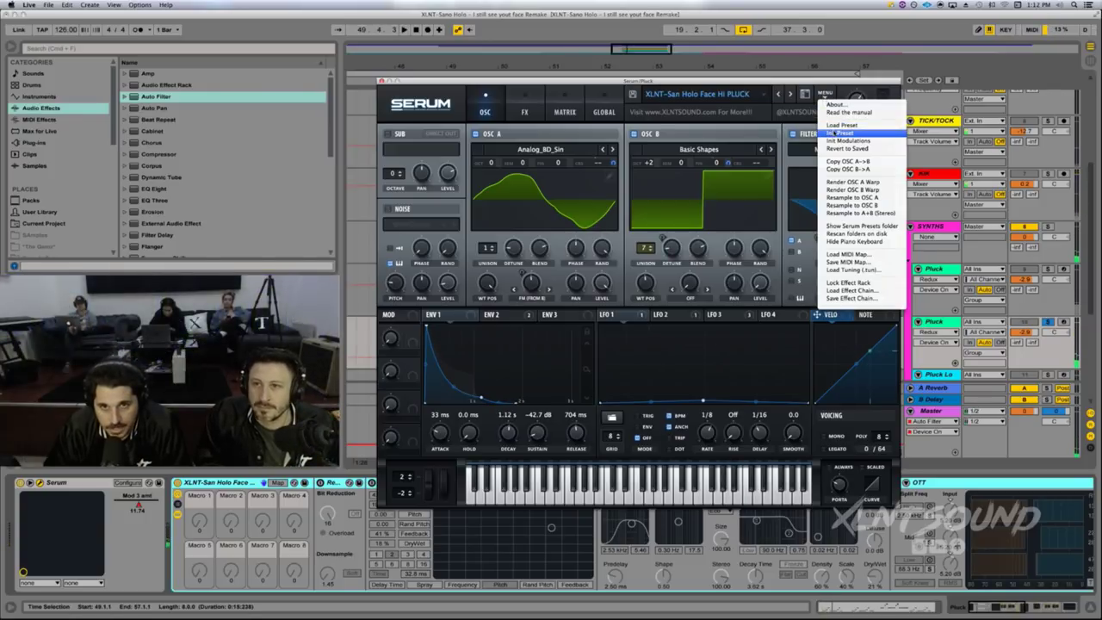
pyautogui.click(832, 134)
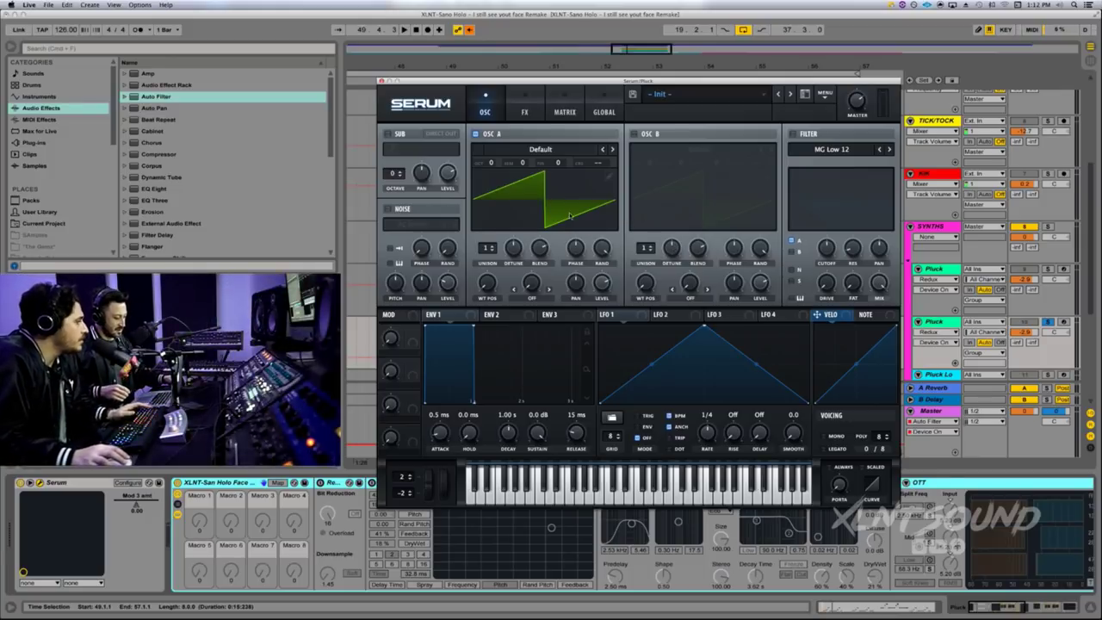
pyautogui.click(506, 151)
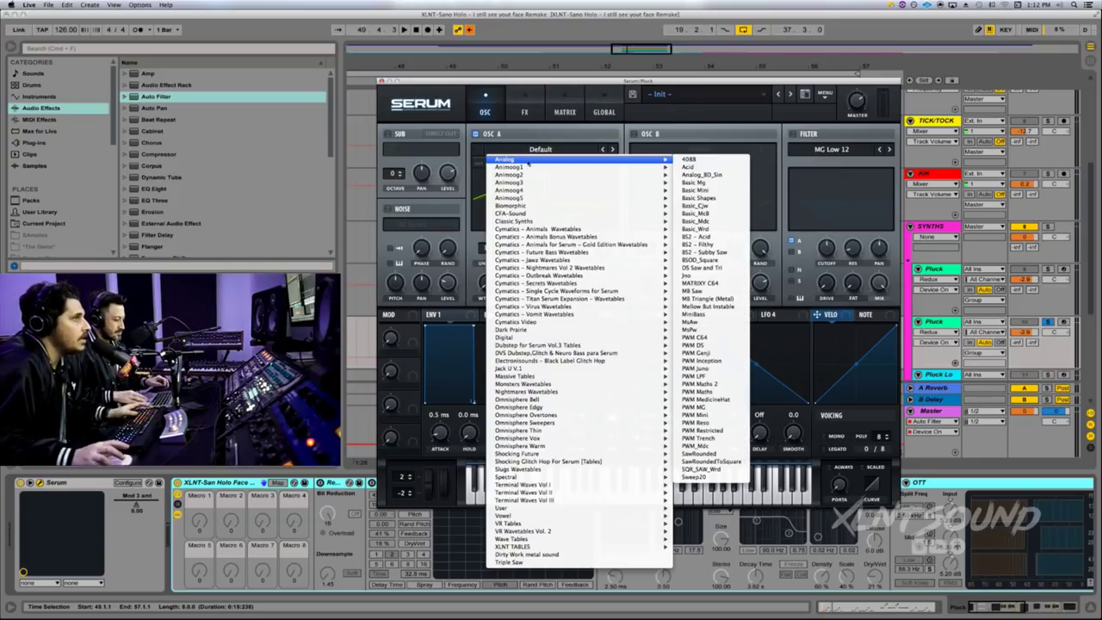
pyautogui.click(716, 175)
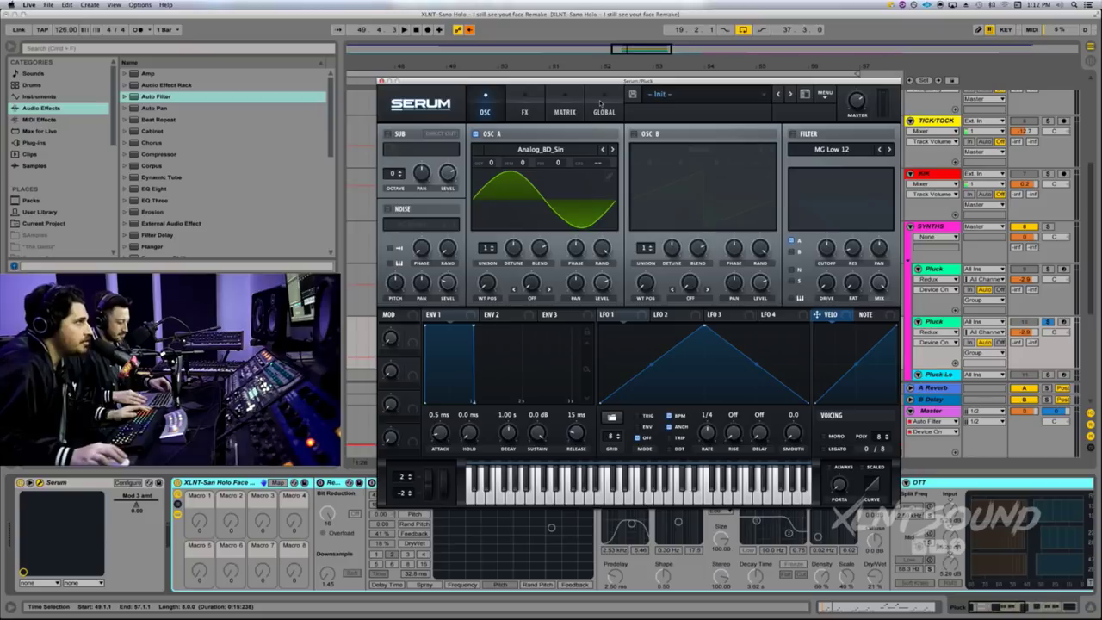
# Step: Shape oscillator A by raising its wavetable position, adjusting its level and applying FM (from B) warp
pyautogui.moveTo(491, 283); pyautogui.dragTo(504, 45)
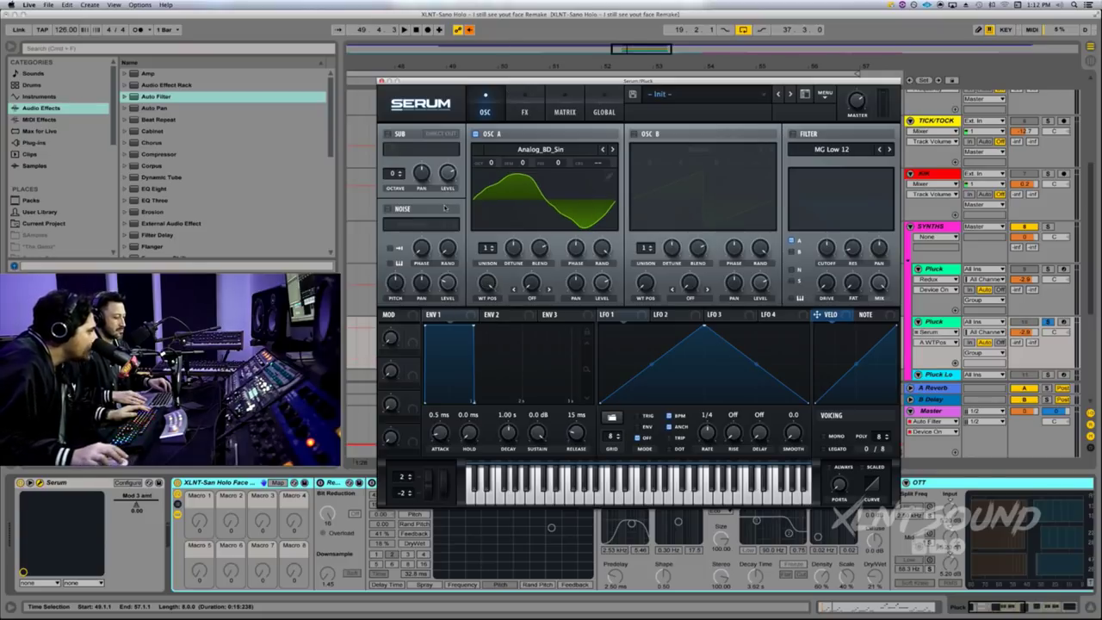
pyautogui.click(602, 282)
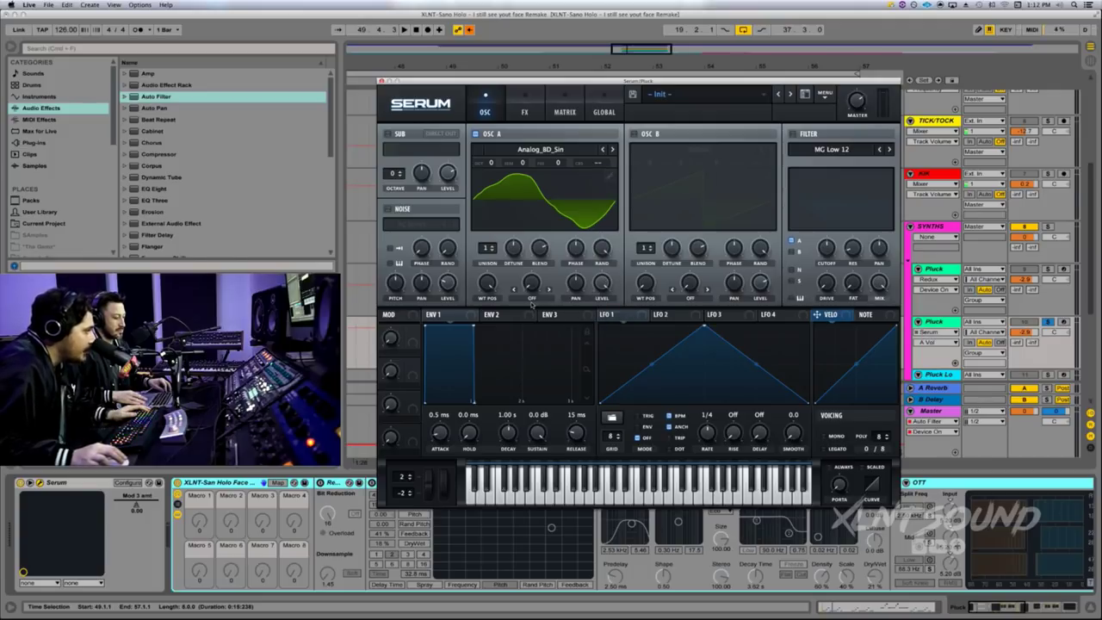
pyautogui.click(531, 300)
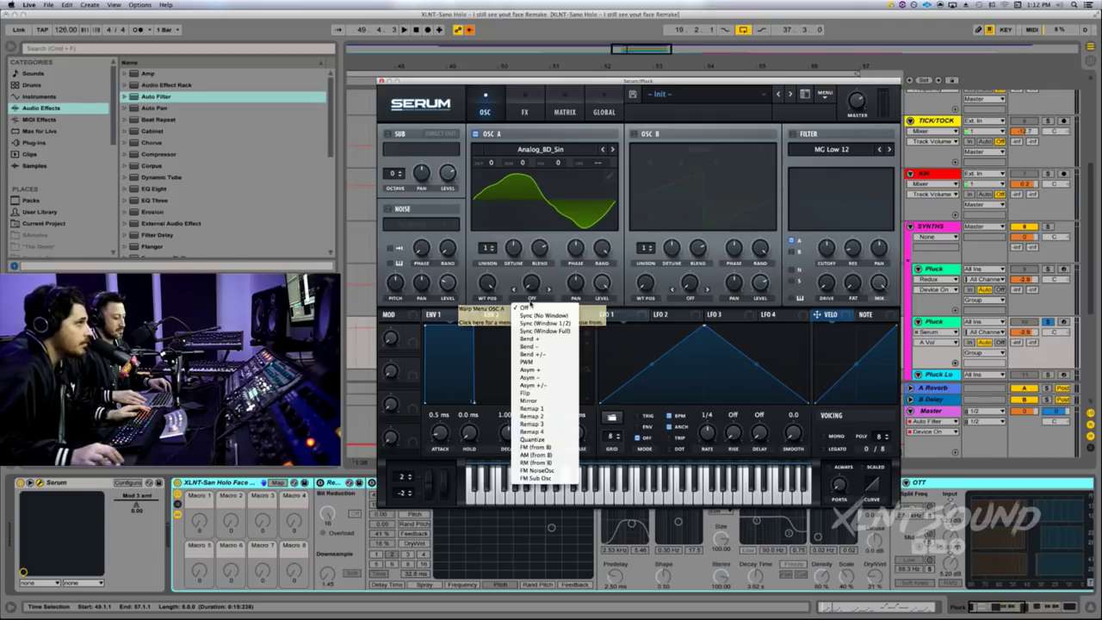
pyautogui.click(535, 447)
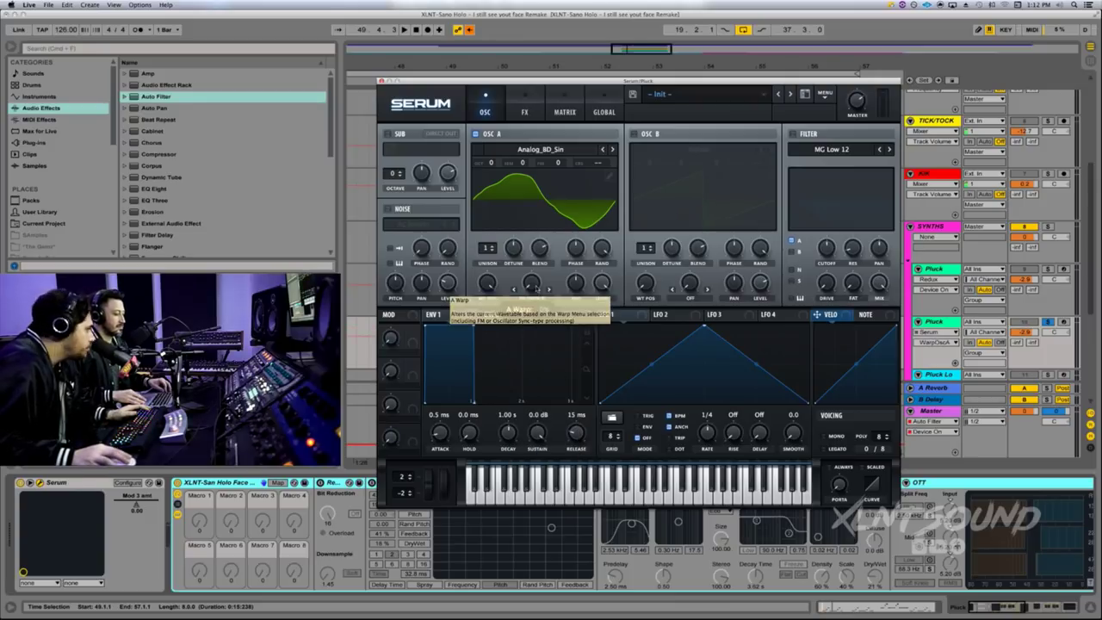
pyautogui.moveTo(533, 287); pyautogui.dragTo(539, 248)
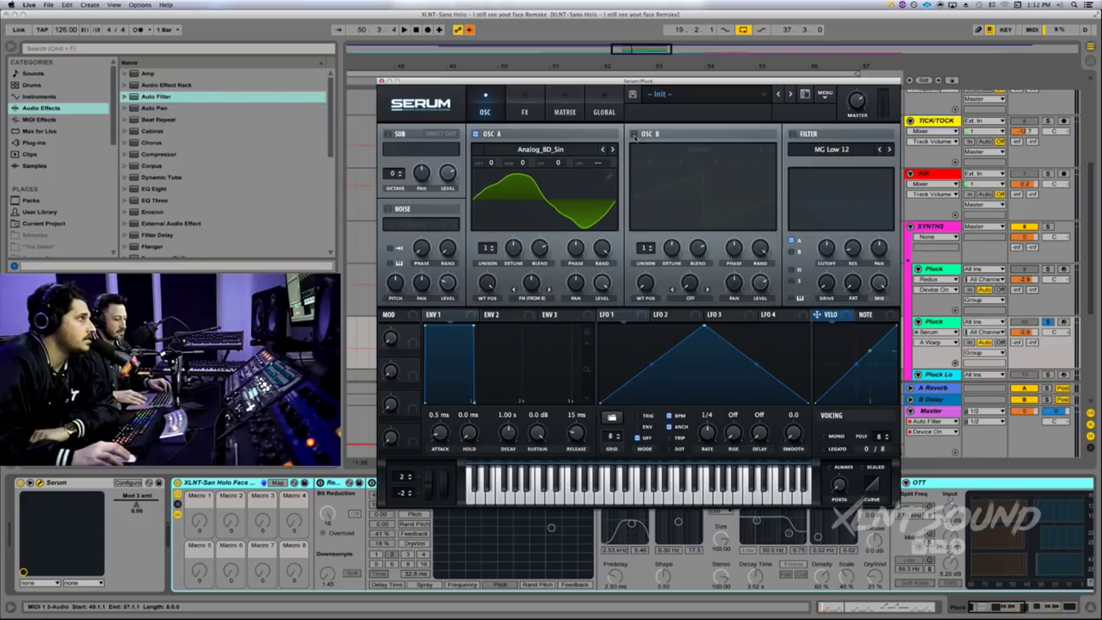
# Step: Enable oscillator B and load the Basic Shapes wavetable from the Analog category
pyautogui.click(634, 135)
pyautogui.click(668, 151)
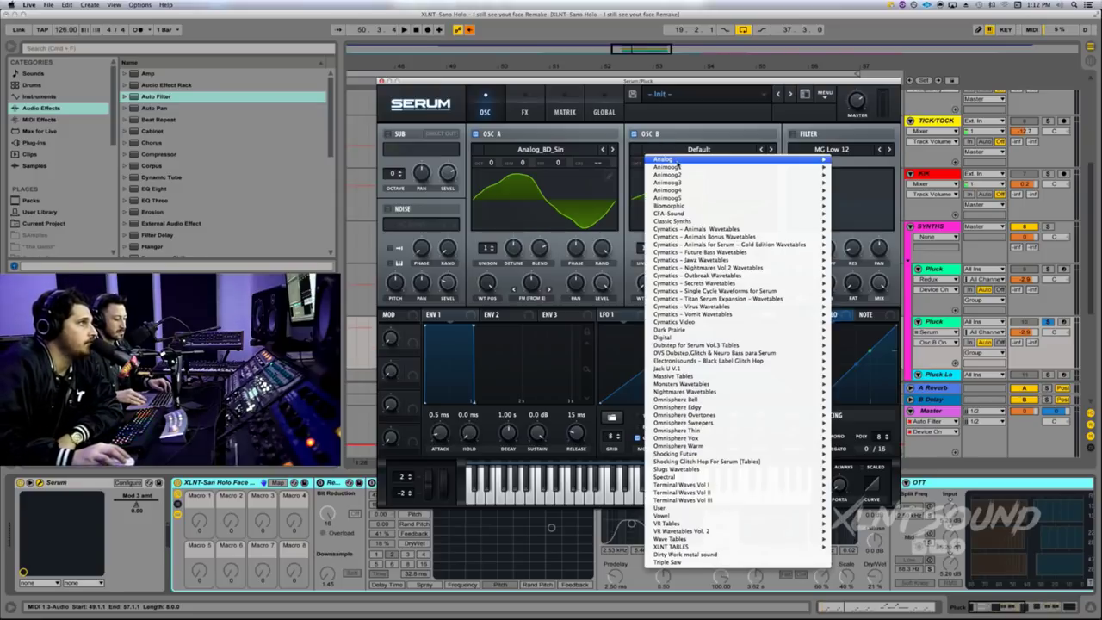
pyautogui.moveTo(676, 162)
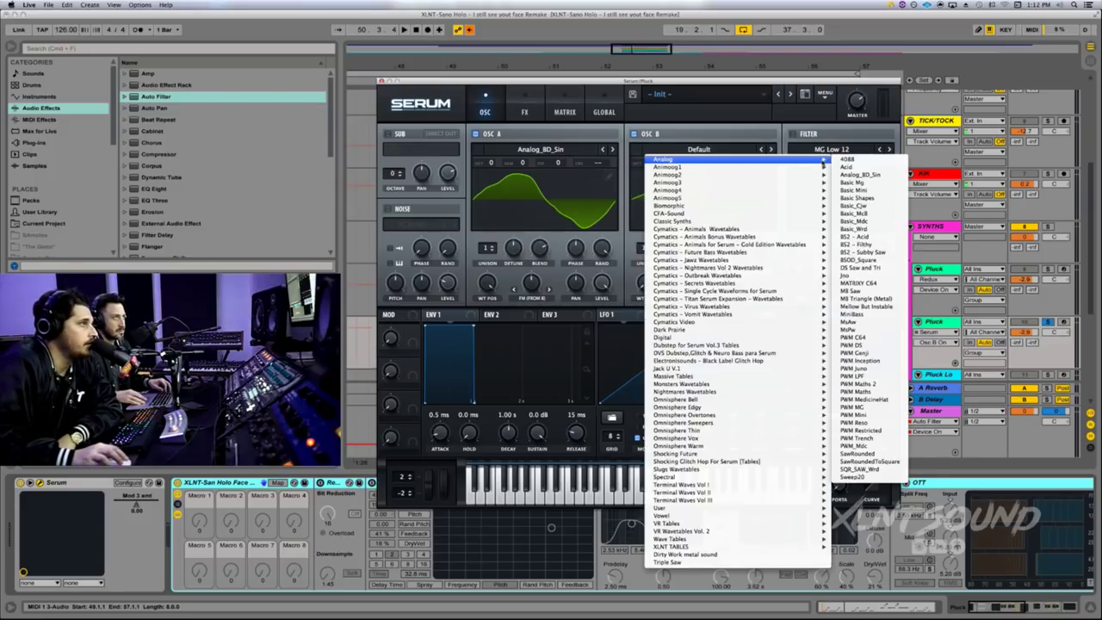
pyautogui.click(870, 199)
# Step: Set oscillator B to the square wavetable position with 7 unison voices, adjusted detune and octave +2
pyautogui.moveTo(646, 283); pyautogui.dragTo(639, 190)
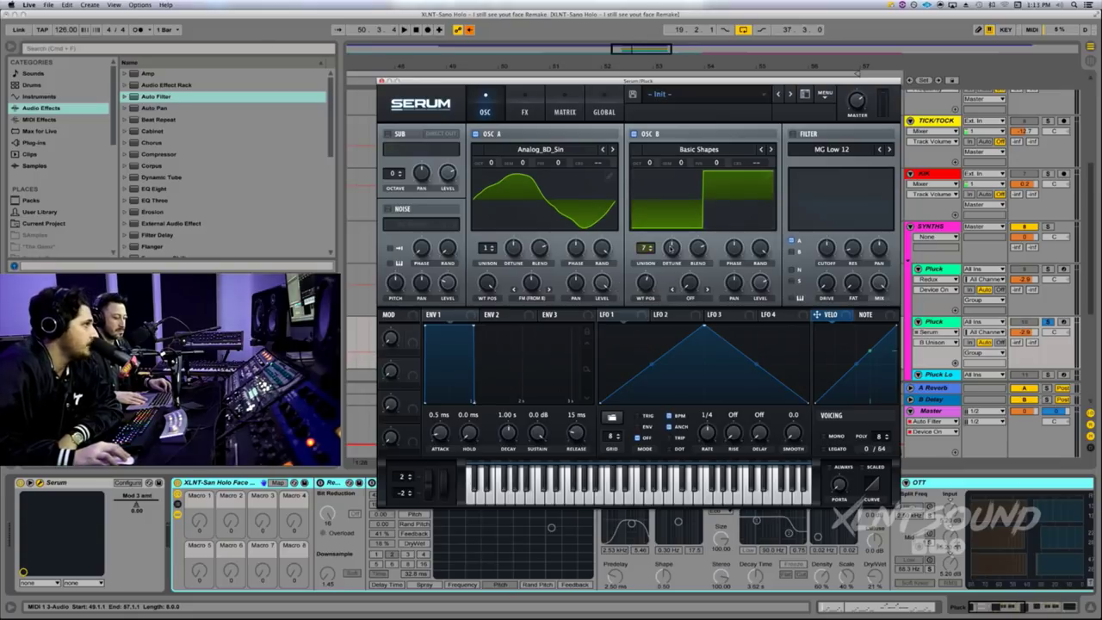
pyautogui.moveTo(670, 248); pyautogui.dragTo(667, 280)
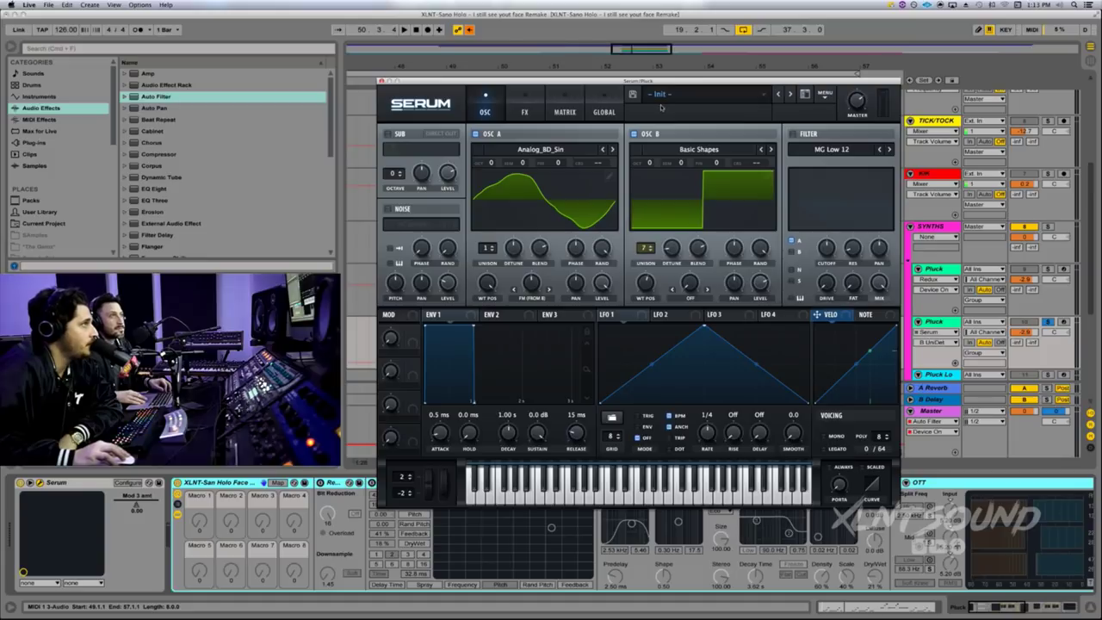
pyautogui.moveTo(651, 161); pyautogui.dragTo(656, 135)
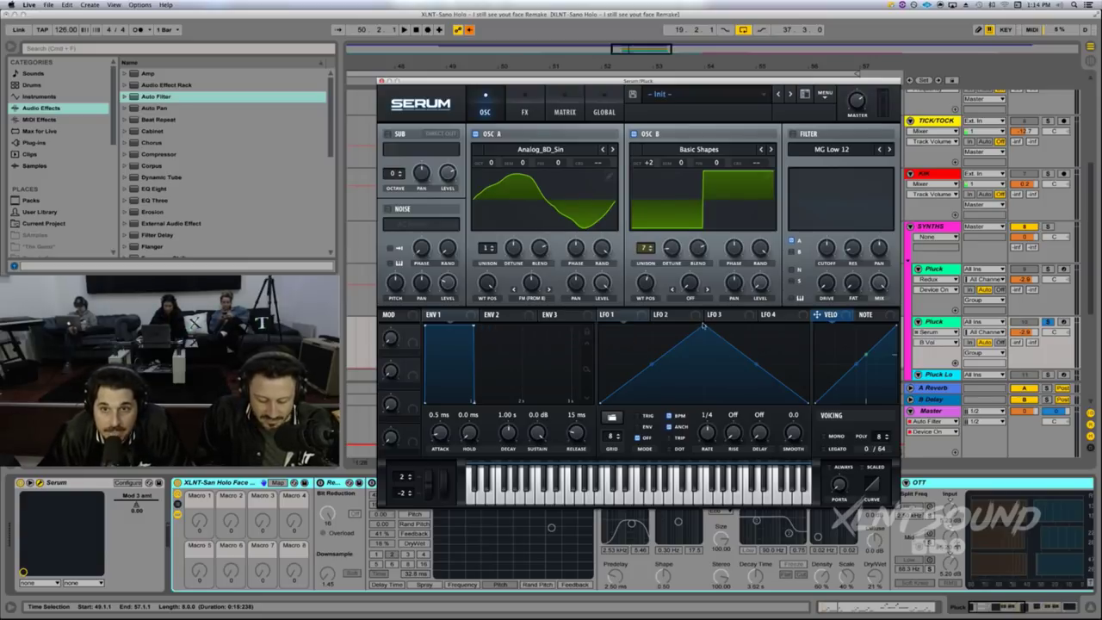
# Step: Lower LFO 1's centre peak almost to the baseline and set its rate to 1/8 and delay to 1/16
pyautogui.moveTo(704, 325); pyautogui.dragTo(704, 399)
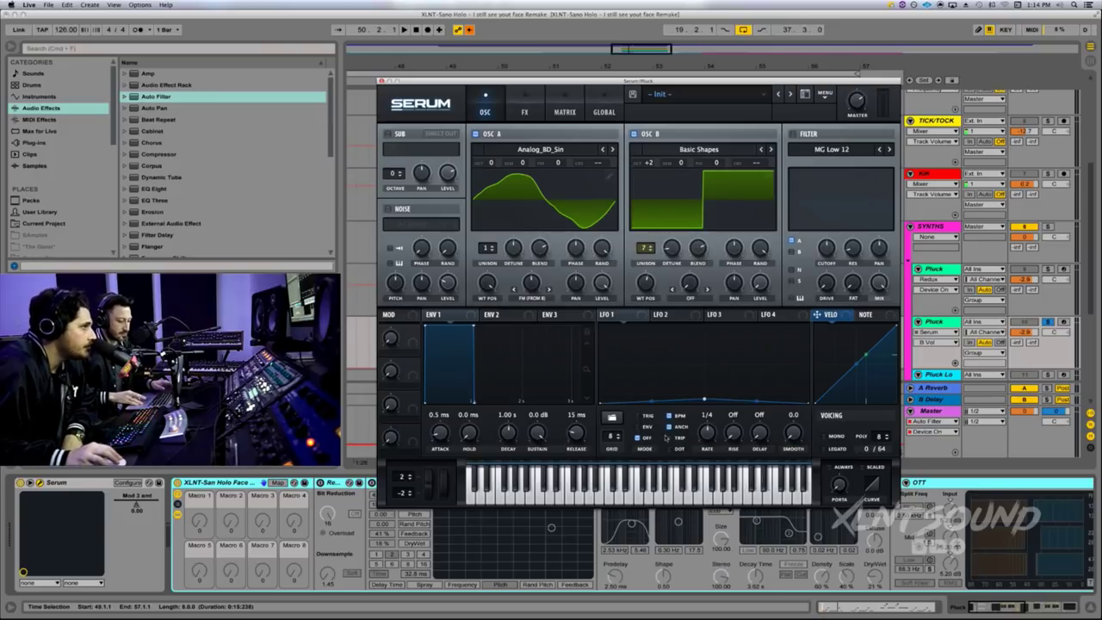
pyautogui.moveTo(708, 436); pyautogui.dragTo(708, 427)
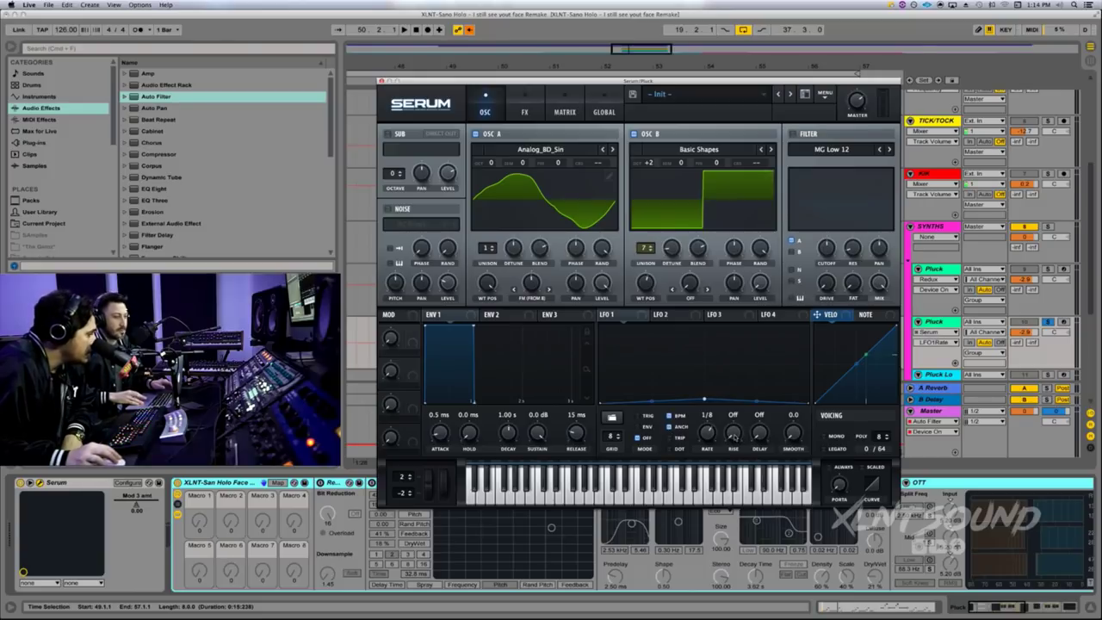
pyautogui.moveTo(760, 437); pyautogui.dragTo(764, 402)
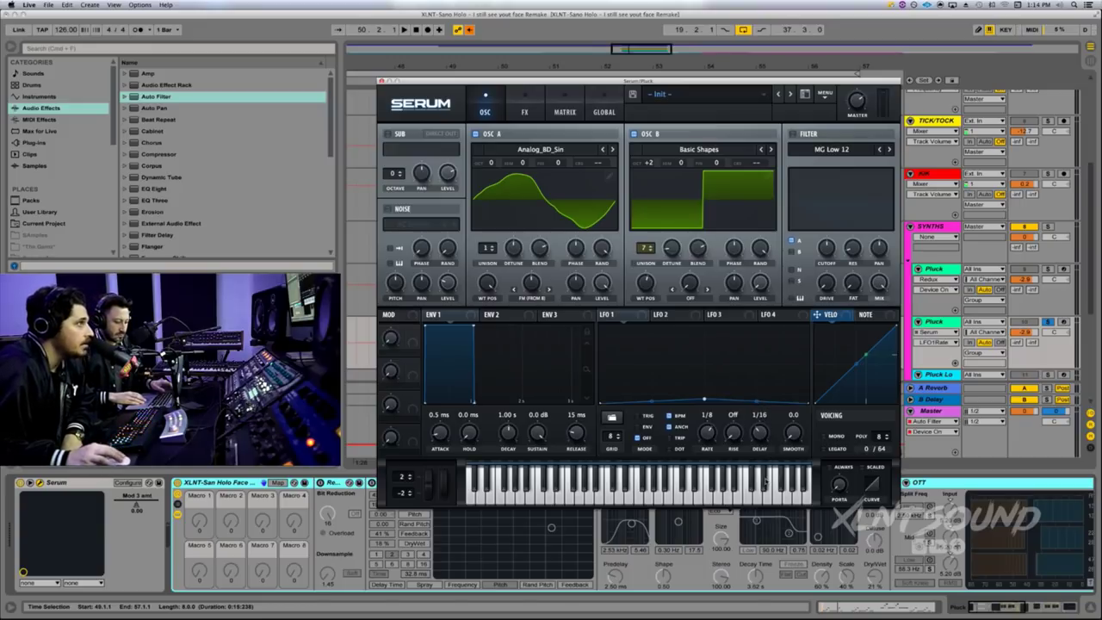
# Step: Assign LFO 1 to oscillator A's coarse pitch and adjust the modulation amount
pyautogui.moveTo(641, 318); pyautogui.dragTo(600, 169)
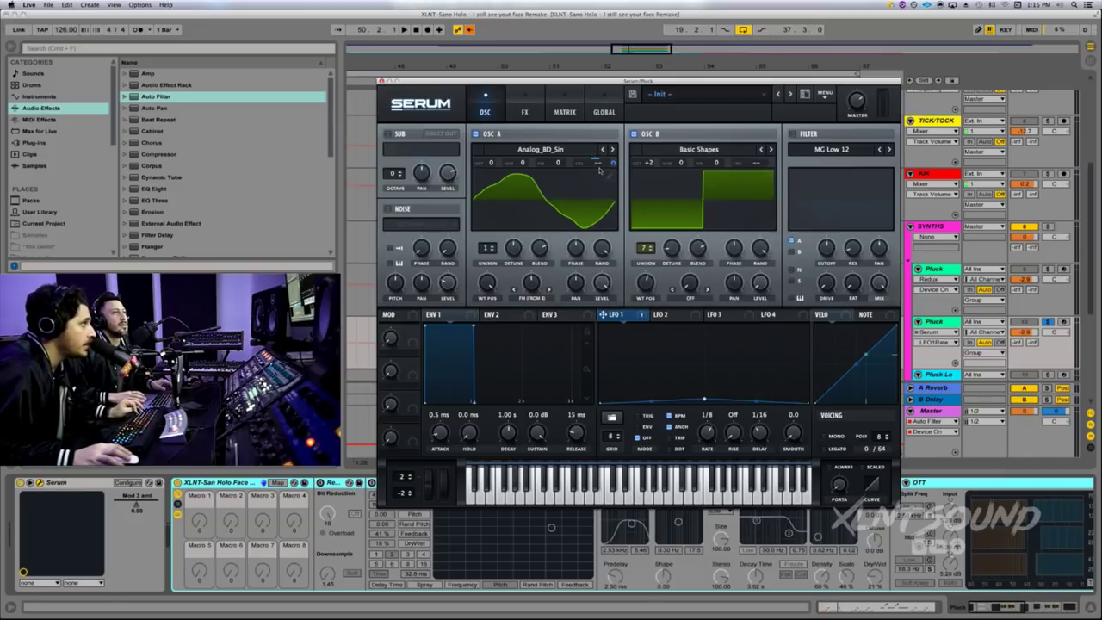
pyautogui.rightClick(610, 163)
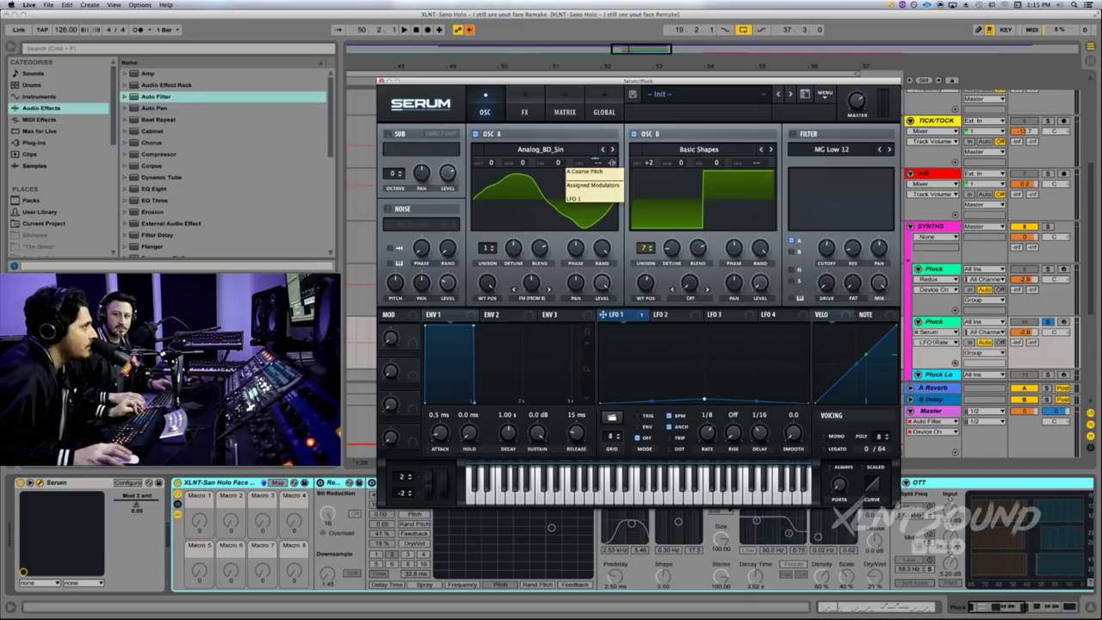
pyautogui.click(602, 173)
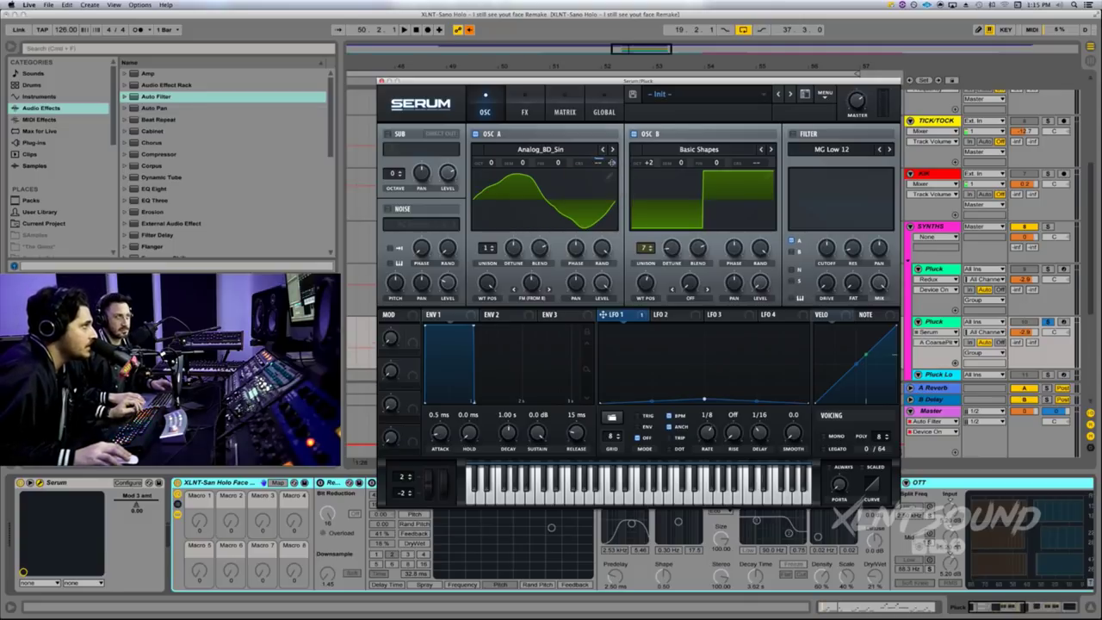
pyautogui.moveTo(611, 162); pyautogui.dragTo(610, 188)
pyautogui.moveTo(610, 190); pyautogui.dragTo(609, 191)
pyautogui.press('space')
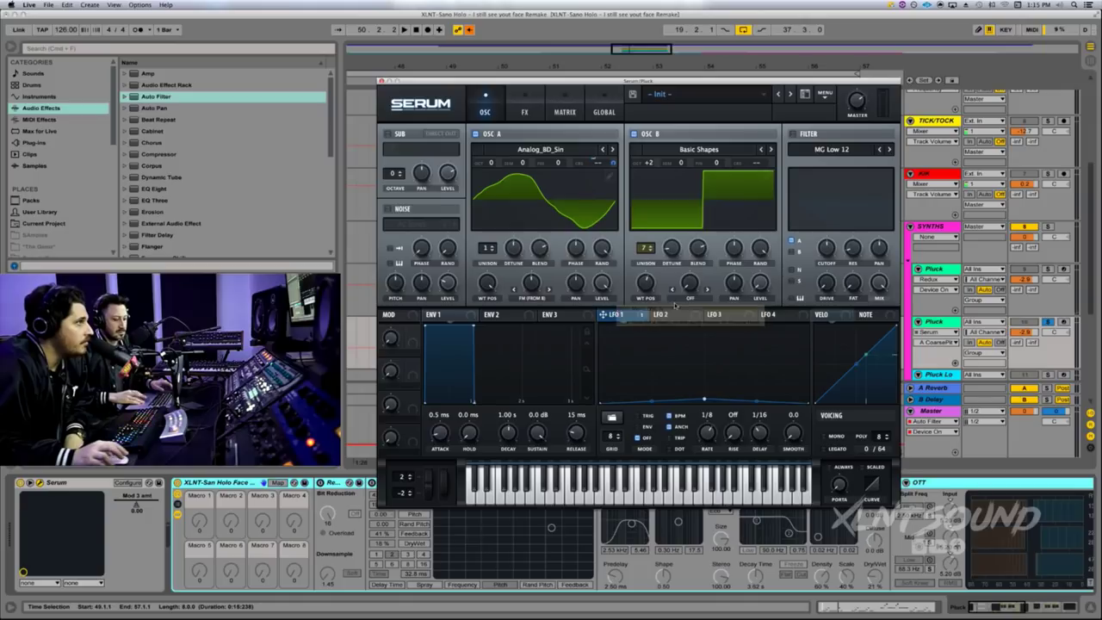
# Step: Load the SlightMovement shape from Misc into LFO 2 and set its rise to 1/8 and delay to 1/64
pyautogui.click(668, 315)
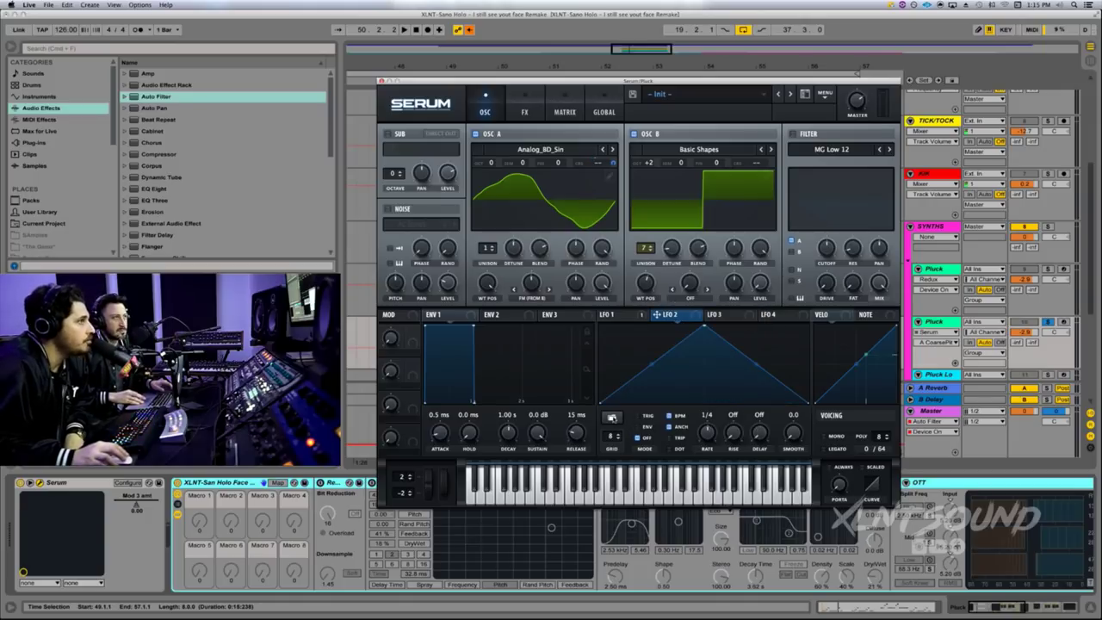
pyautogui.click(611, 417)
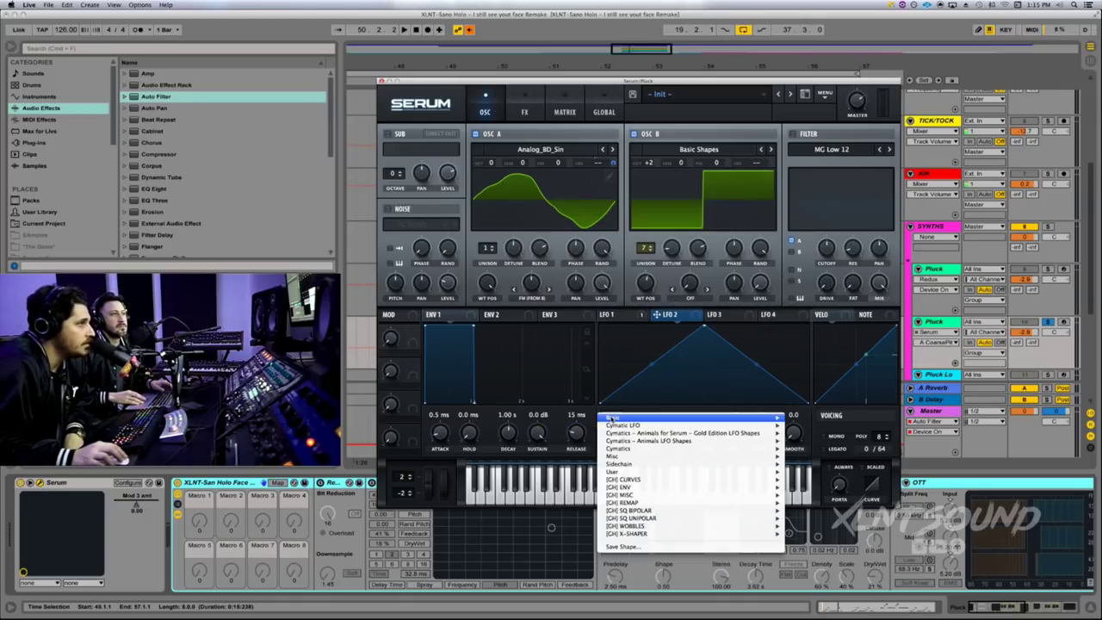
pyautogui.moveTo(620, 456)
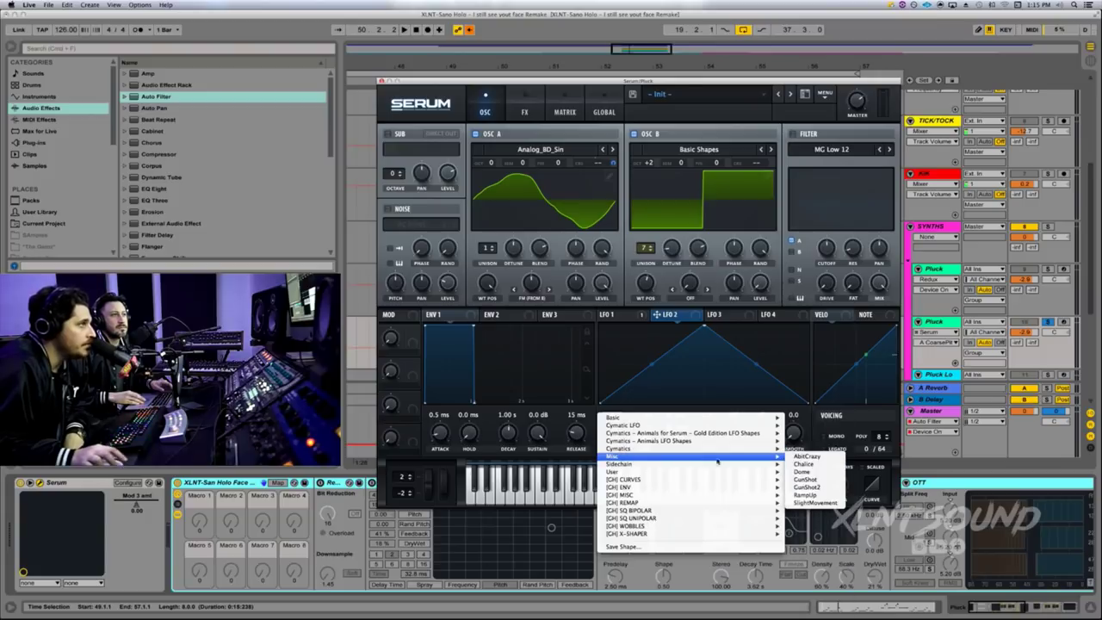
pyautogui.click(813, 503)
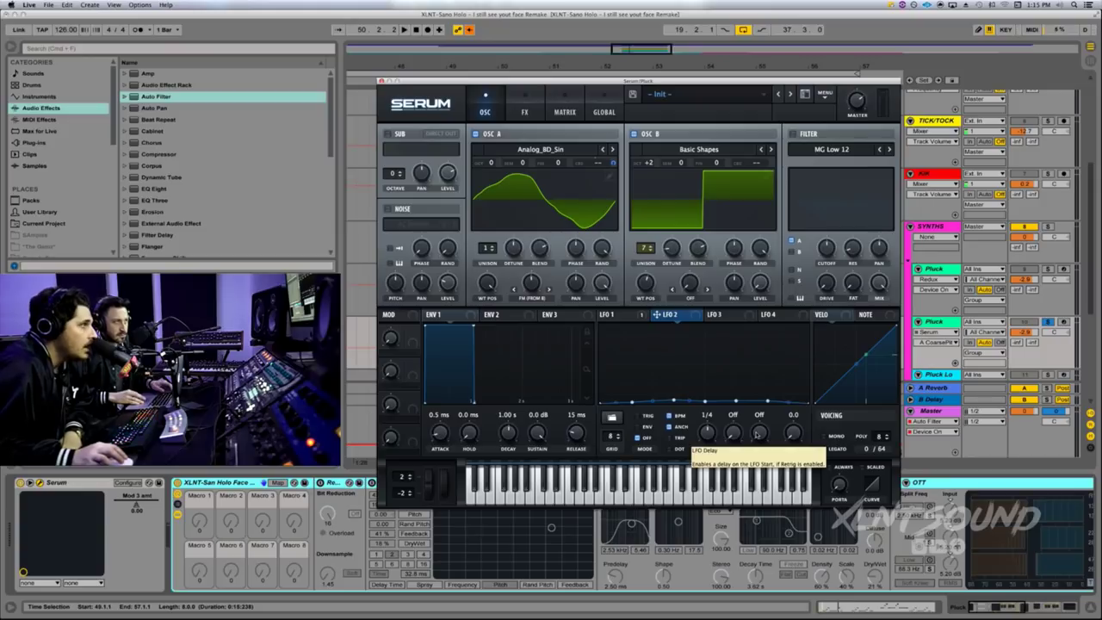
pyautogui.moveTo(732, 435); pyautogui.dragTo(731, 392)
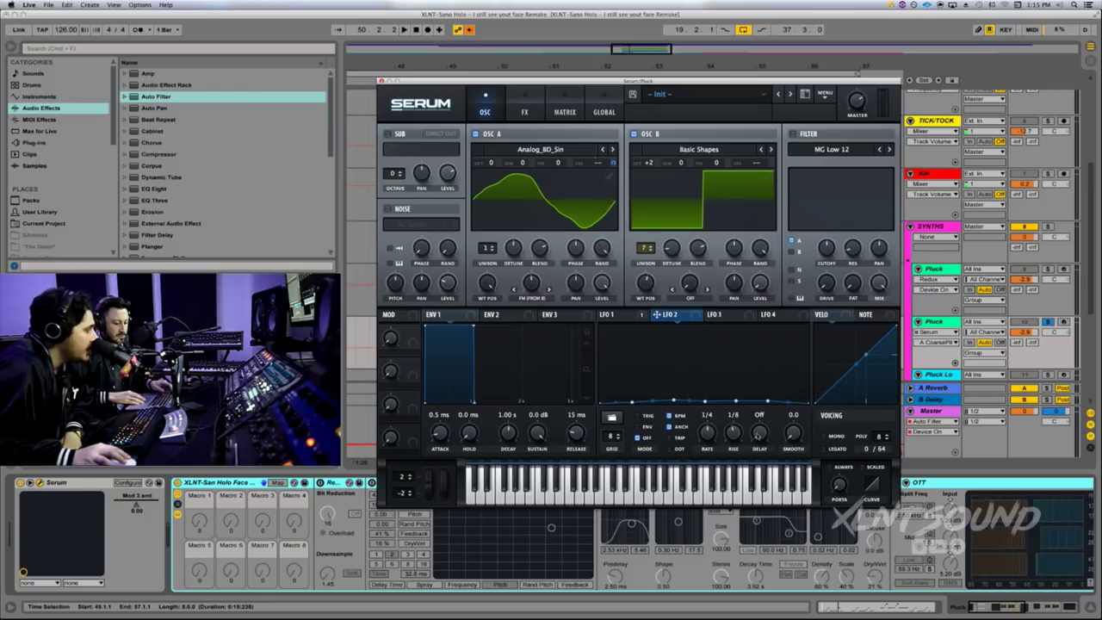
pyautogui.moveTo(765, 435); pyautogui.dragTo(758, 399)
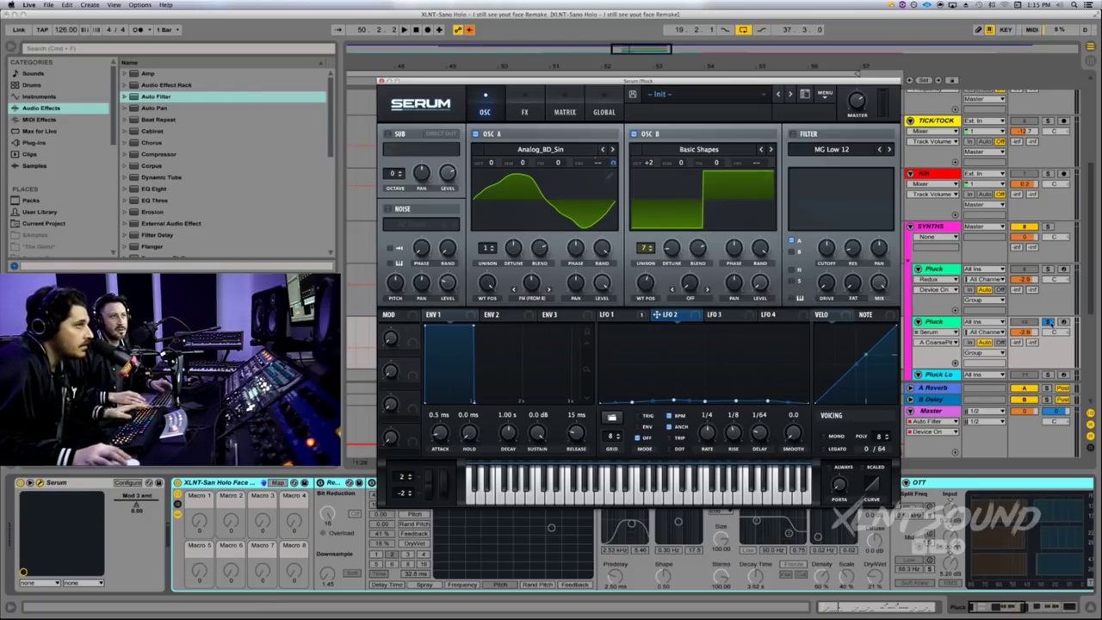
# Step: Unsolo the lower Pluck track and assign LFO 2 to oscillator A's coarse pitch
pyautogui.click(1049, 322)
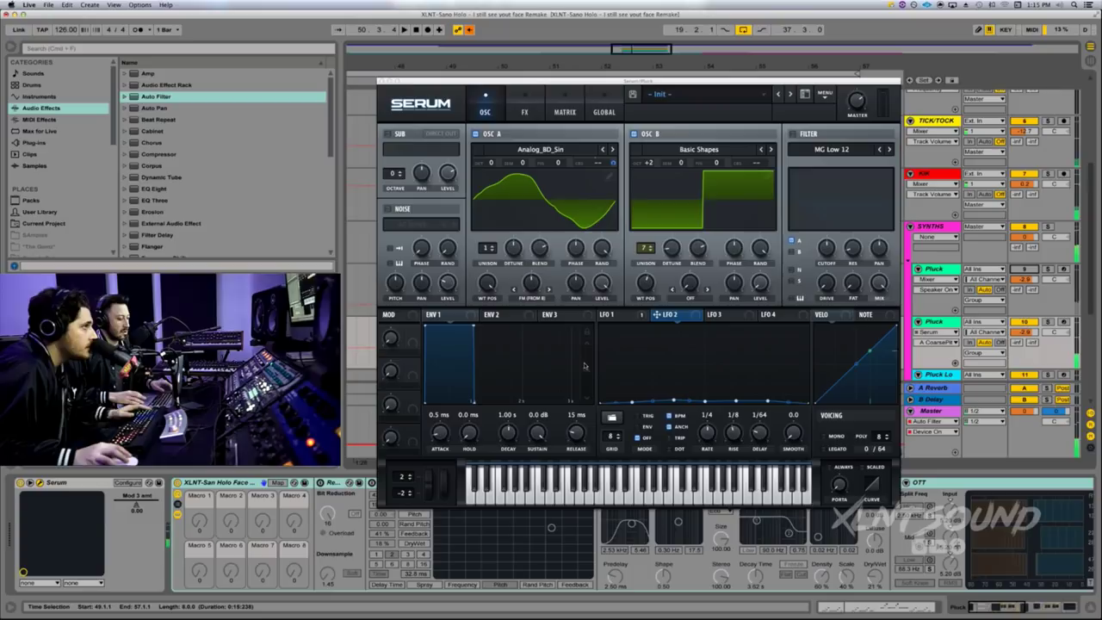
pyautogui.click(696, 318)
pyautogui.moveTo(696, 319); pyautogui.dragTo(644, 247)
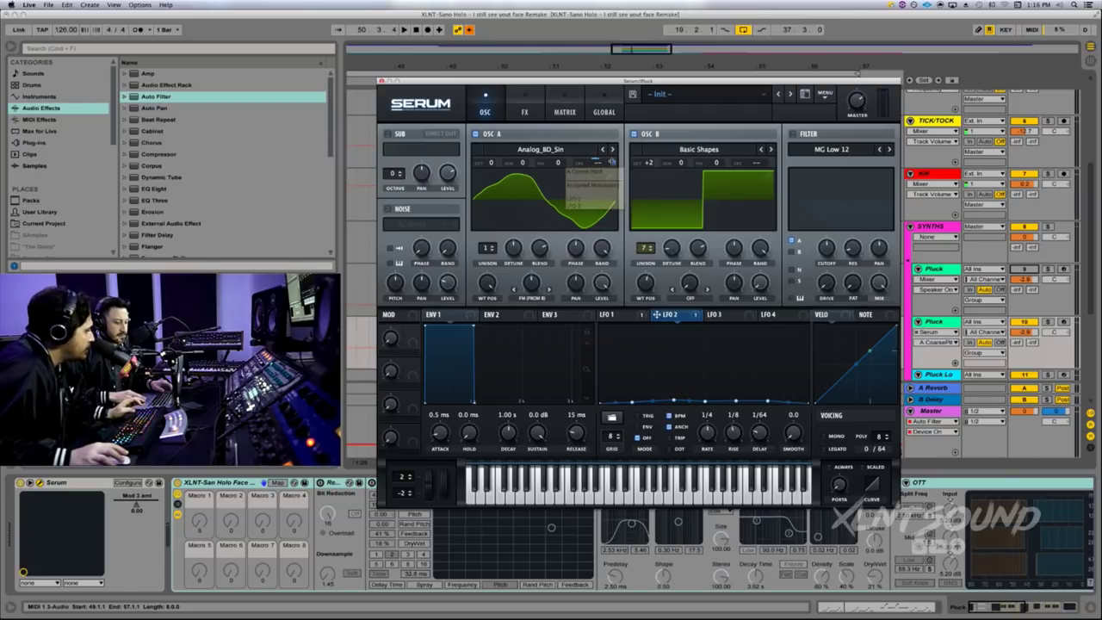
# Step: Play back the pluck to hear LFO 2's modulation of oscillator A's coarse pitch
pyautogui.moveTo(611, 161)
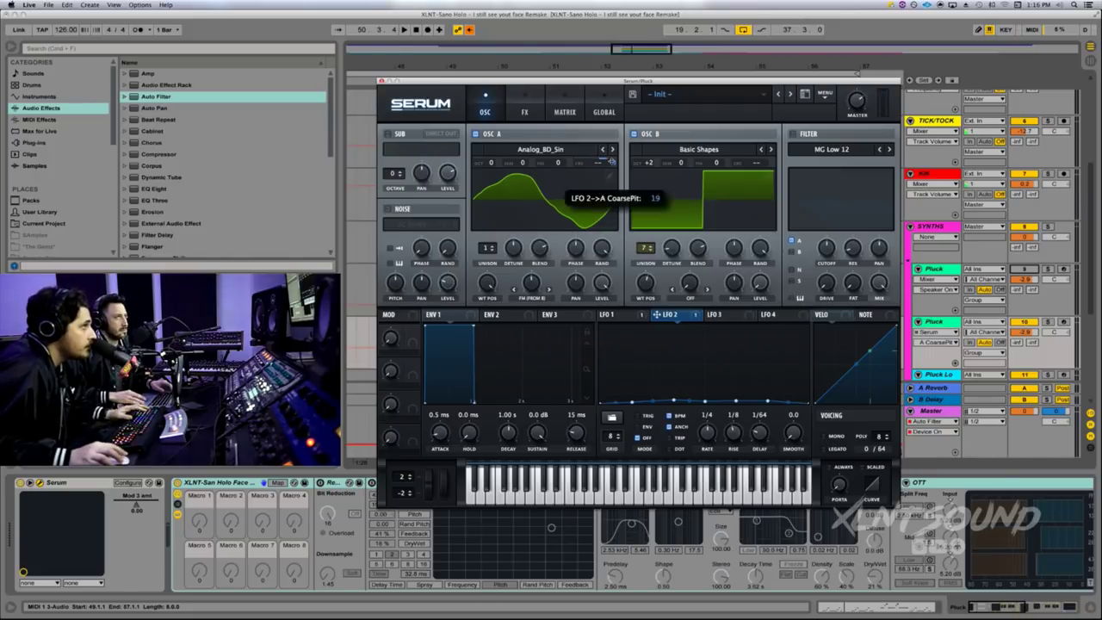
pyautogui.press('space')
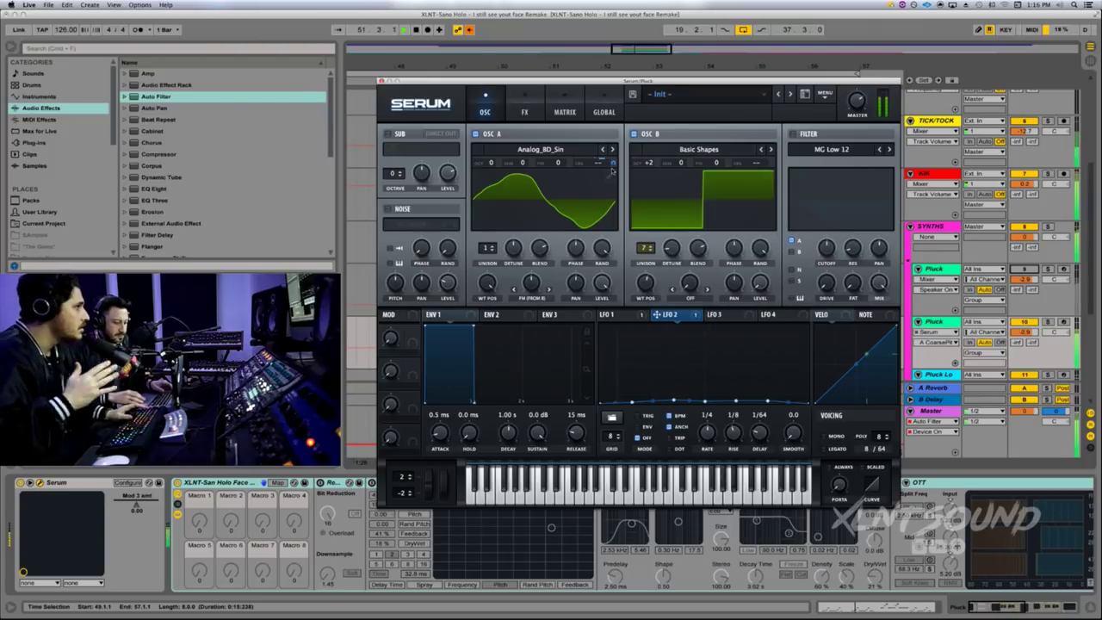
pyautogui.press('space')
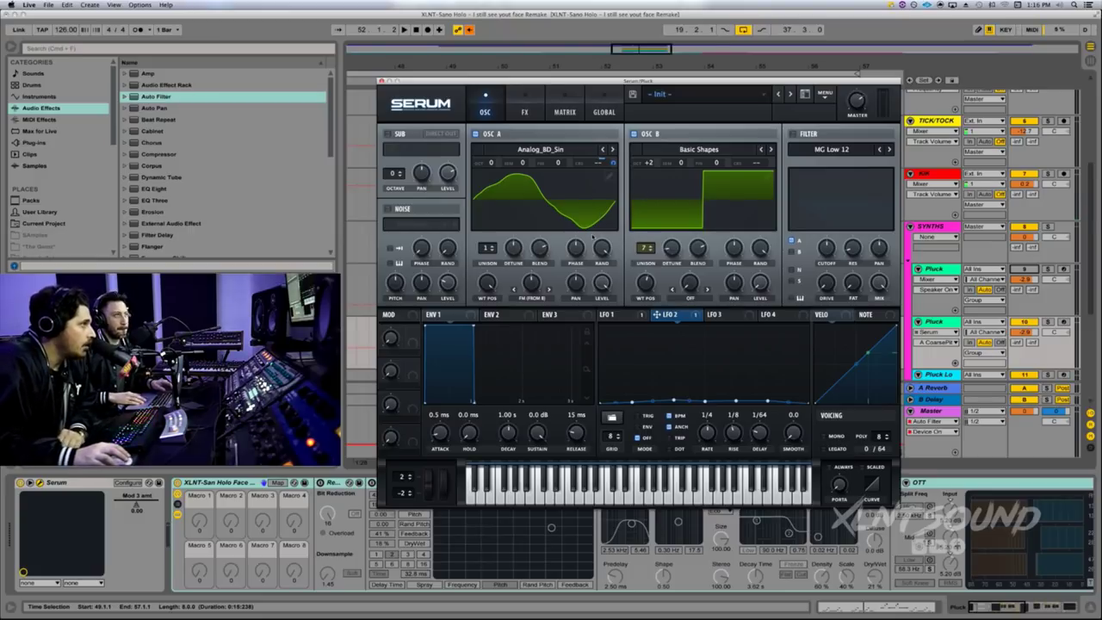
# Step: Switch LFO 3 out of BPM sync and set its rate to 15.1 Hz
pyautogui.click(720, 315)
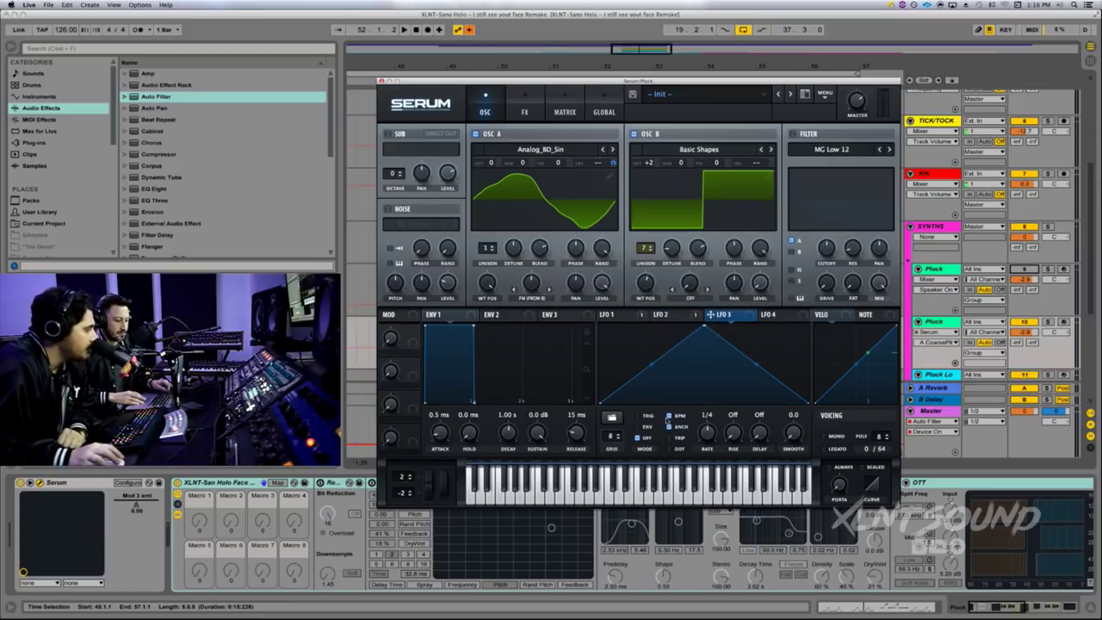
pyautogui.click(668, 417)
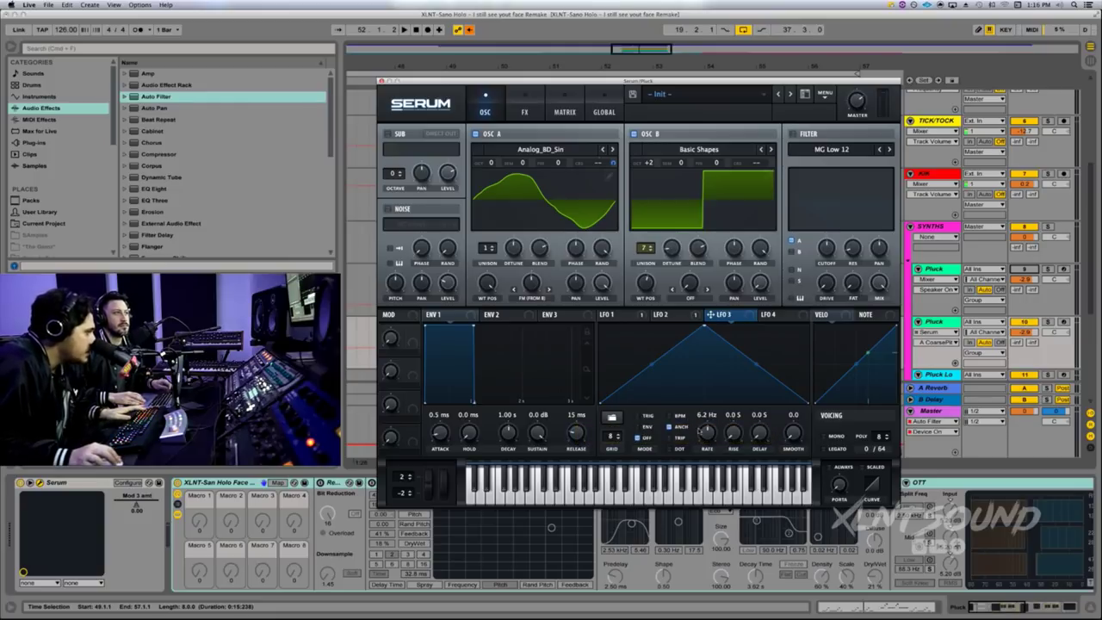
pyautogui.moveTo(714, 440); pyautogui.dragTo(717, 430)
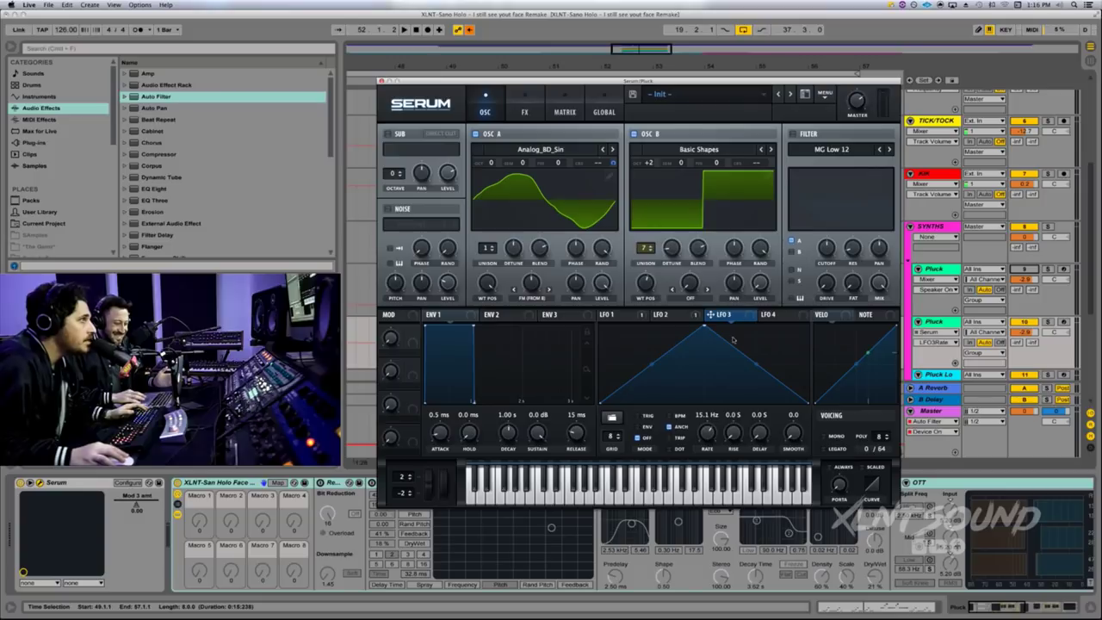
# Step: Assign LFO 3 to oscillator B's unison detune, adjust the modulation amount and audition the pluck
pyautogui.moveTo(711, 314); pyautogui.dragTo(677, 252)
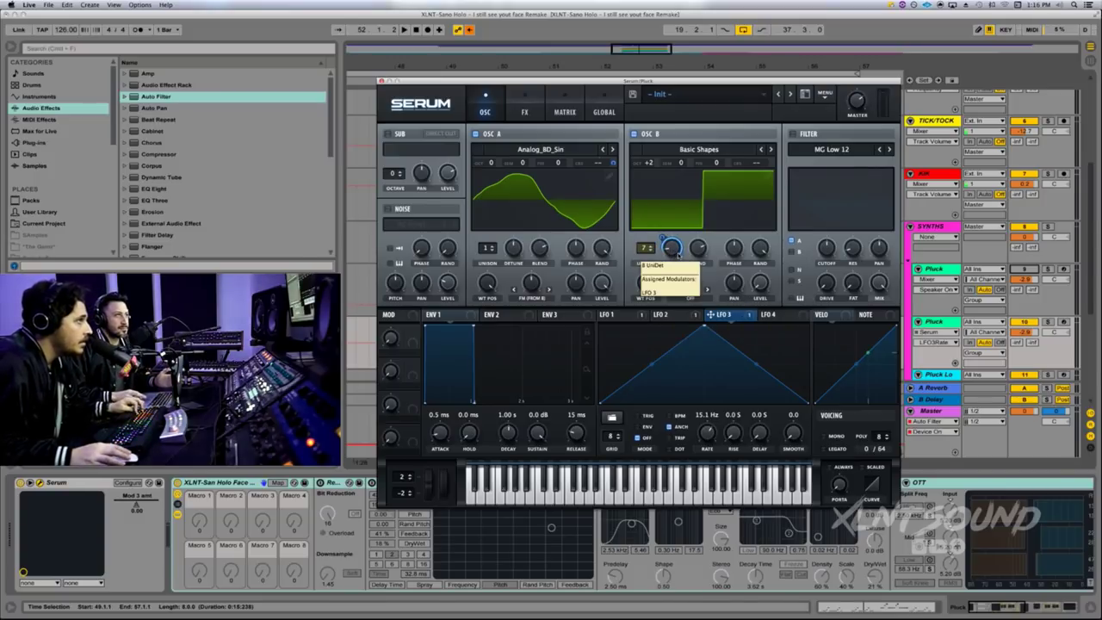
pyautogui.moveTo(662, 237); pyautogui.dragTo(661, 270)
pyautogui.press('space')
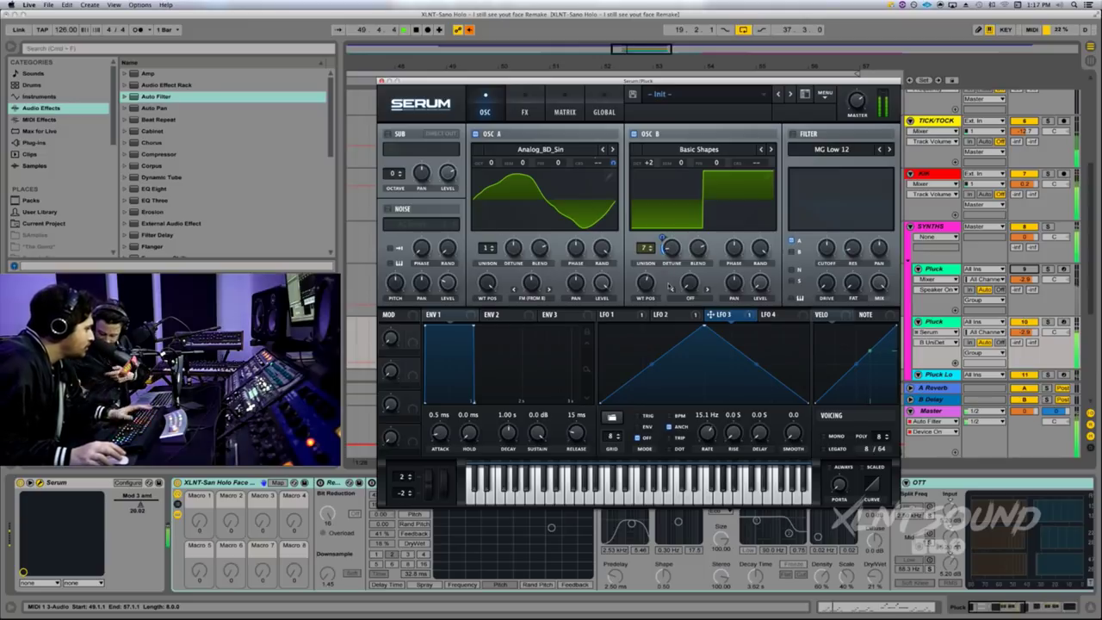
pyautogui.press('space')
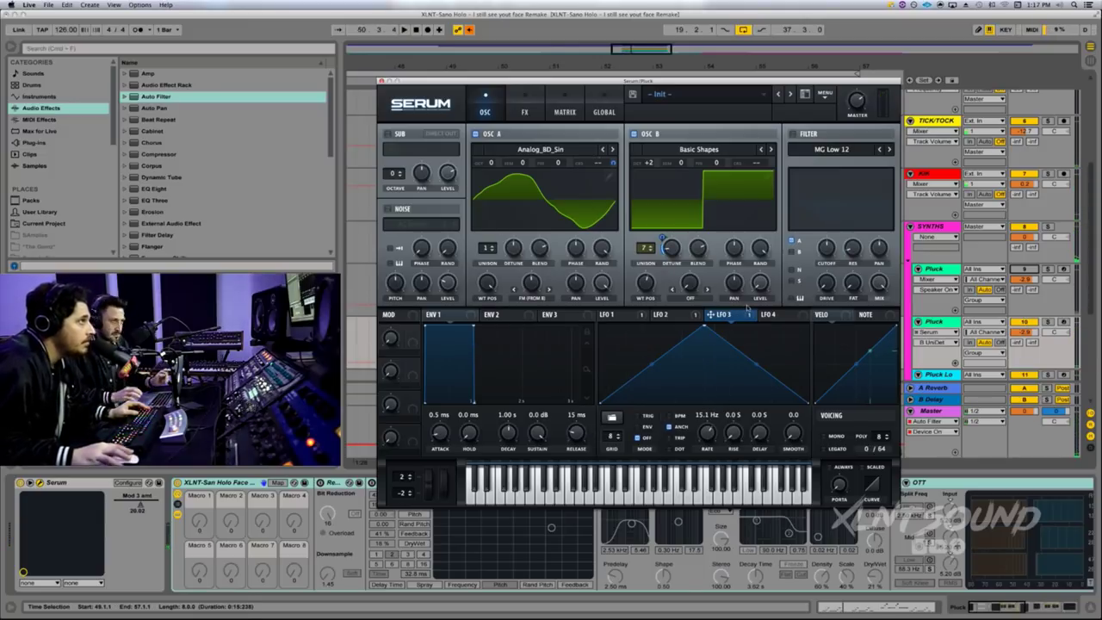
# Step: Assign LFO 3 to oscillator B's fine pitch and adjust the modulation amount
pyautogui.moveTo(710, 314); pyautogui.dragTo(728, 166)
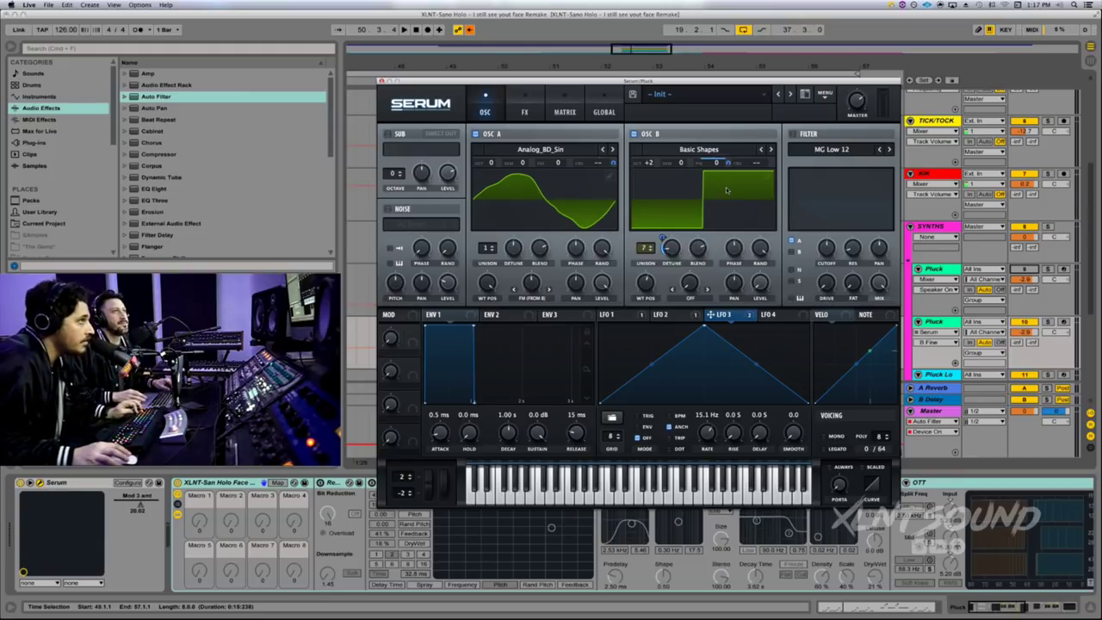
pyautogui.moveTo(728, 176); pyautogui.dragTo(721, 202)
pyautogui.press('space')
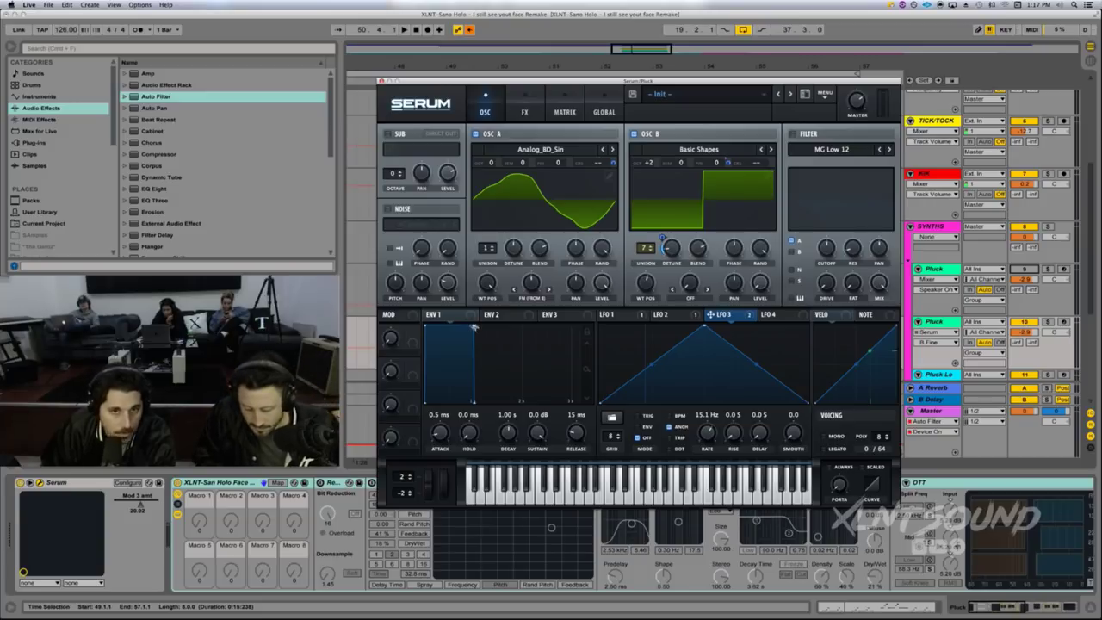
# Step: Shape envelope 1 with a 34 ms attack, 1.05 s decay, -43.0 dB sustain and 702 ms release
pyautogui.moveTo(473, 327); pyautogui.dragTo(475, 390)
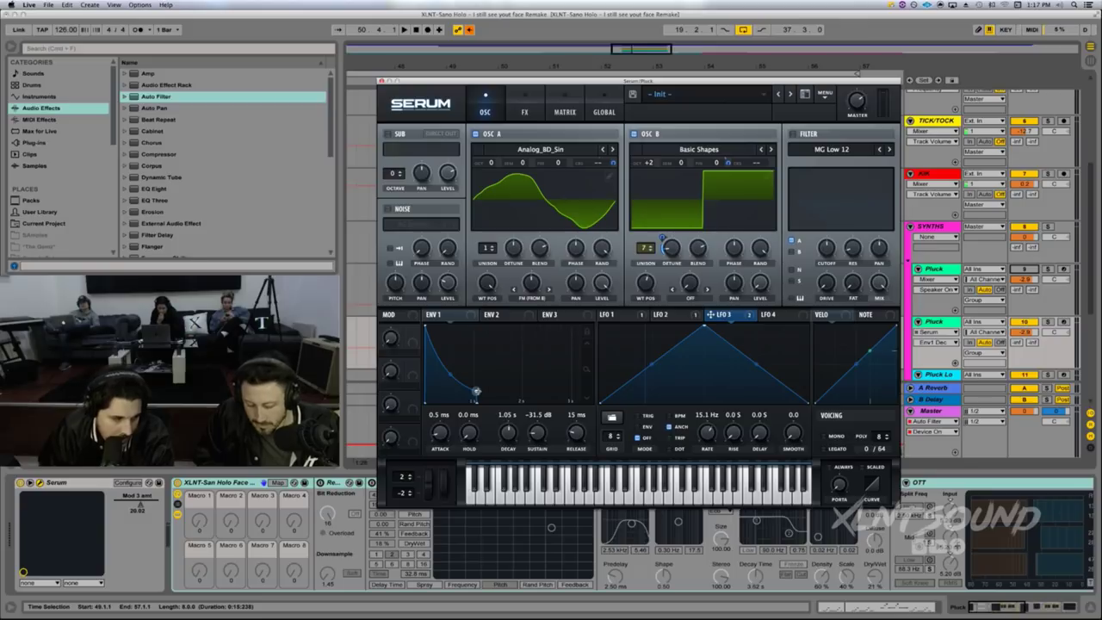
pyautogui.moveTo(439, 435); pyautogui.dragTo(439, 426)
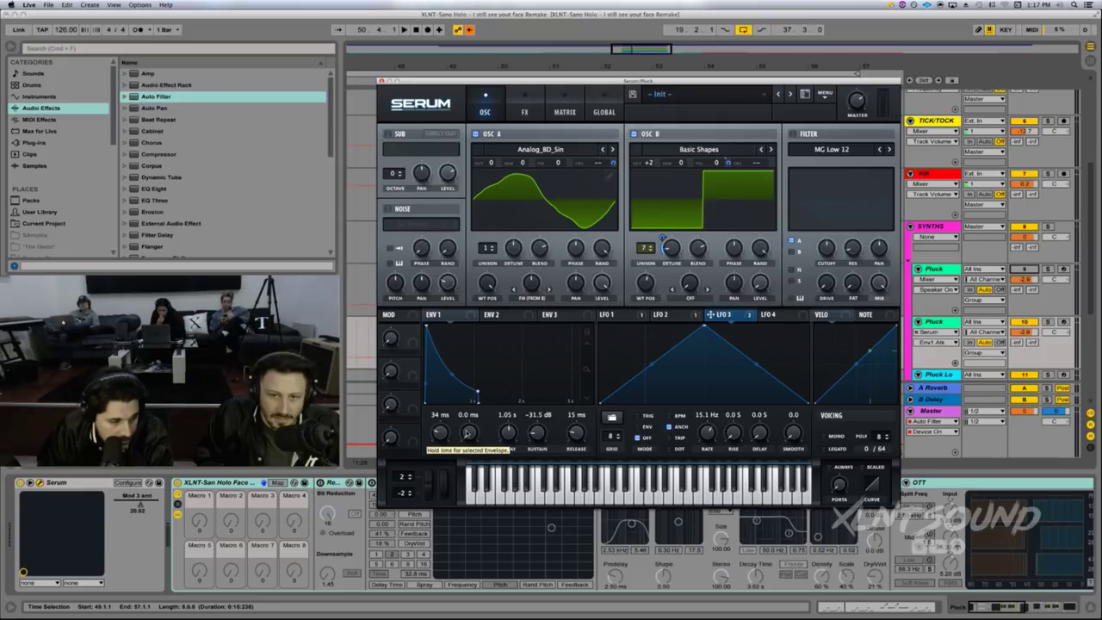
pyautogui.click(534, 437)
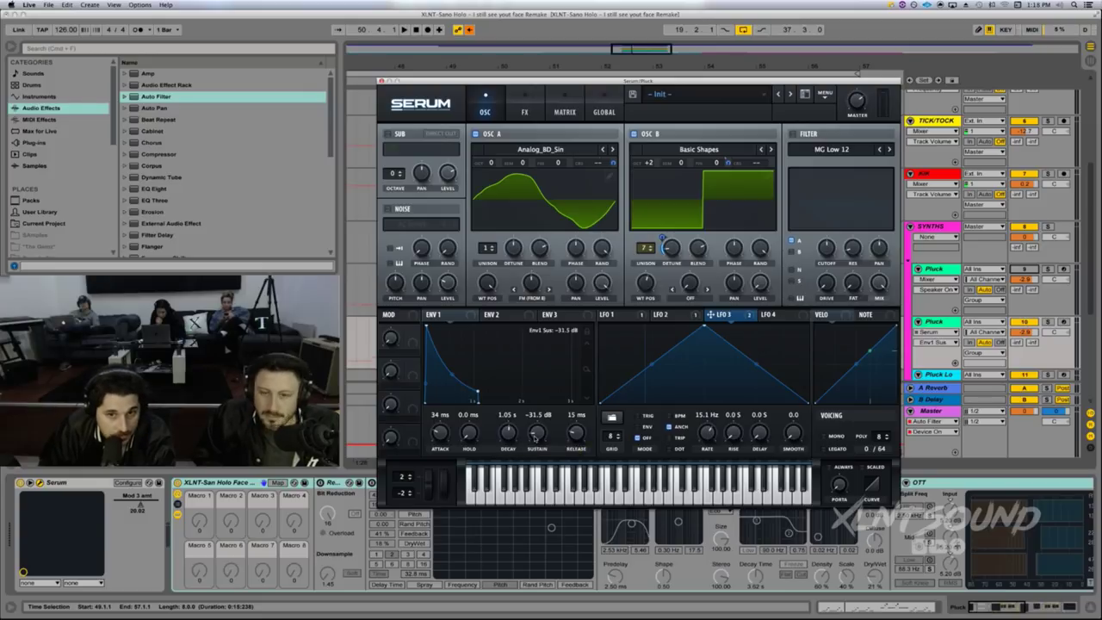
pyautogui.moveTo(534, 437); pyautogui.dragTo(534, 443)
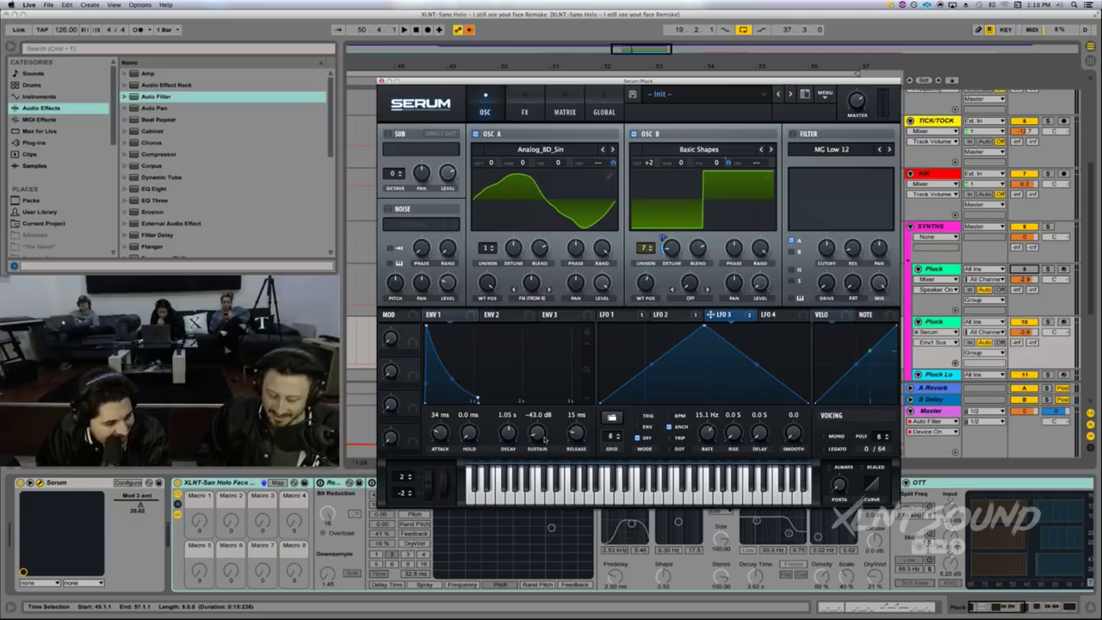
pyautogui.moveTo(575, 439); pyautogui.dragTo(572, 416)
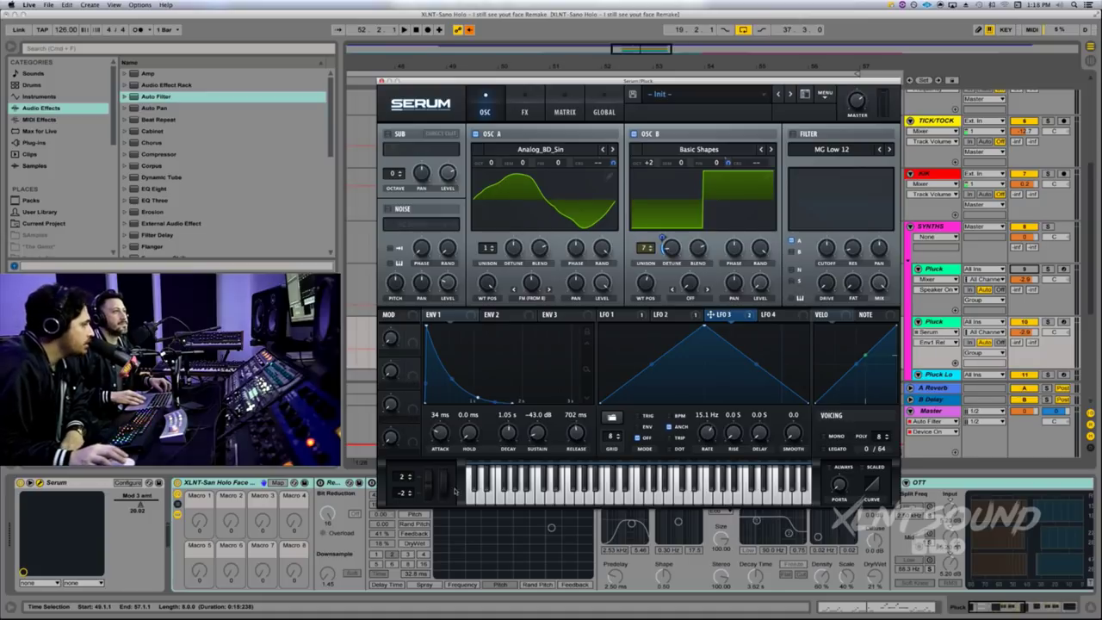
# Step: Shape envelope 2 with a 35 ms attack, 944 ms decay, 38.41% sustain and 247 ms release
pyautogui.click(503, 315)
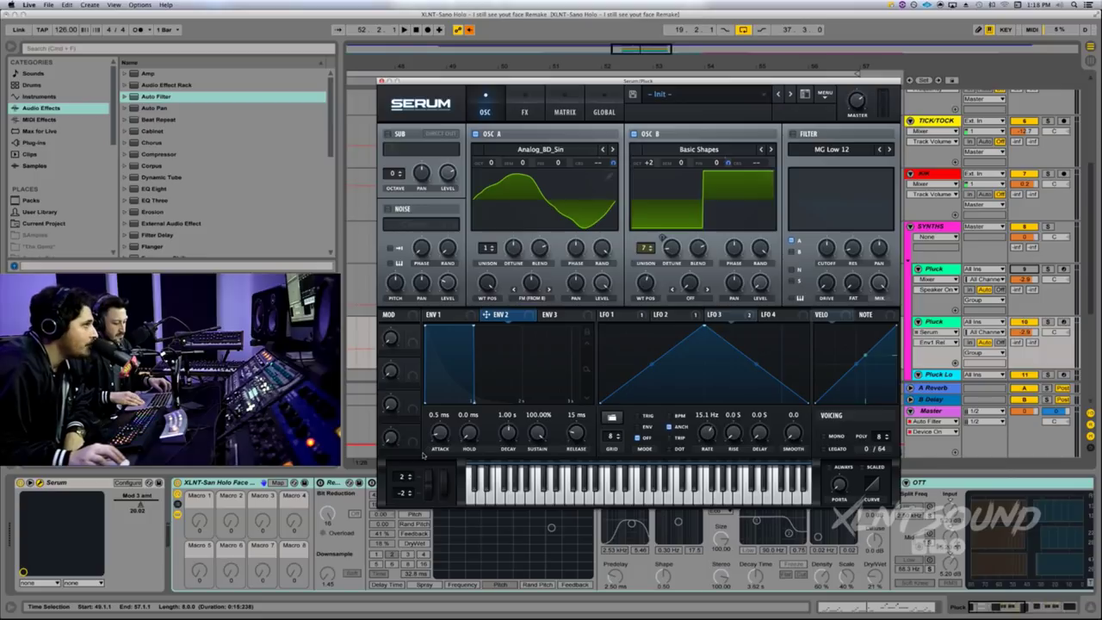
pyautogui.moveTo(439, 434); pyautogui.dragTo(439, 418)
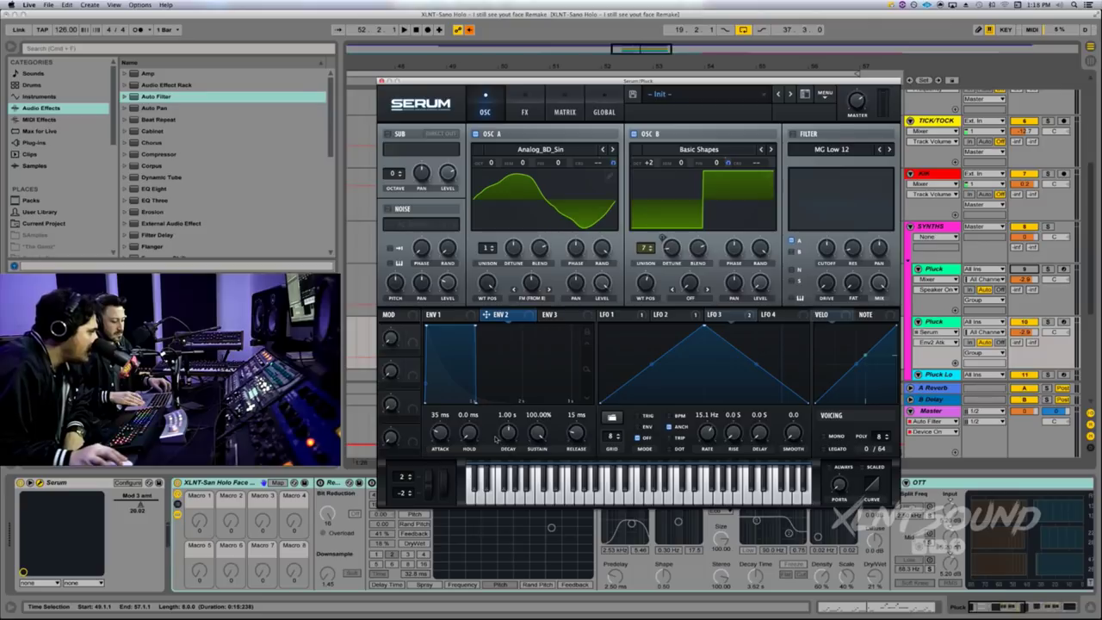
pyautogui.click(508, 434)
pyautogui.moveTo(508, 436); pyautogui.dragTo(508, 438)
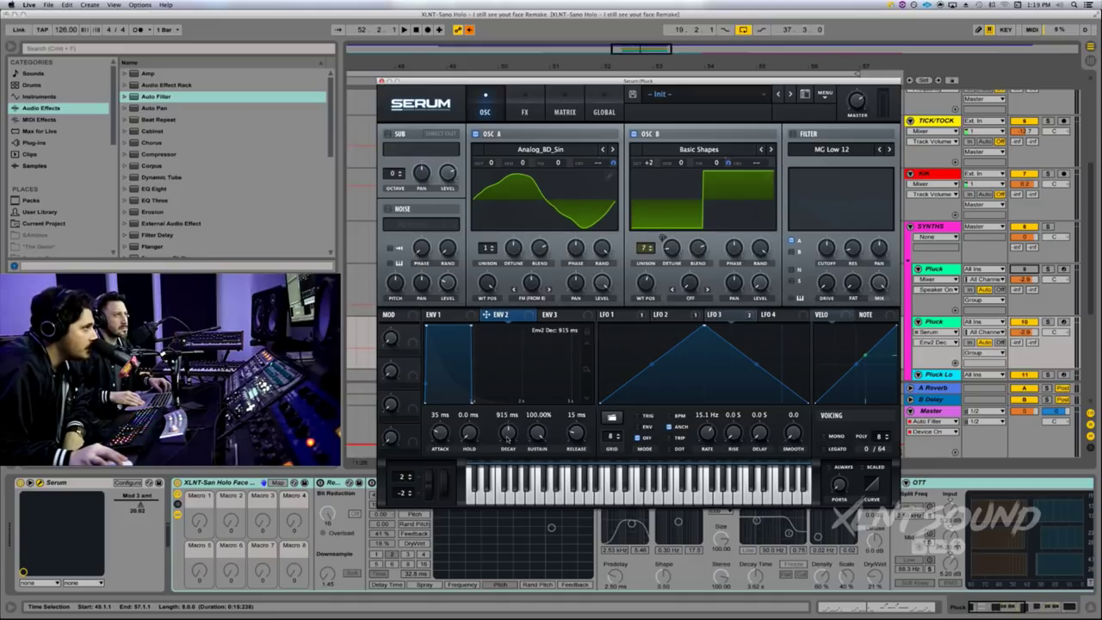
pyautogui.moveTo(508, 437); pyautogui.dragTo(508, 438)
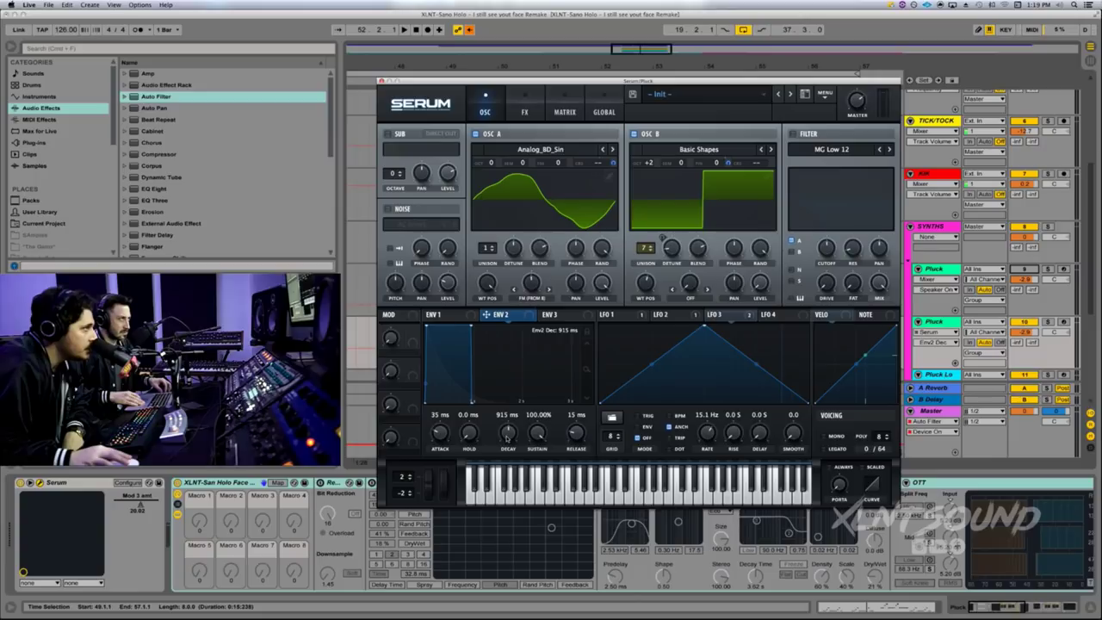
pyautogui.moveTo(471, 326); pyautogui.dragTo(472, 329)
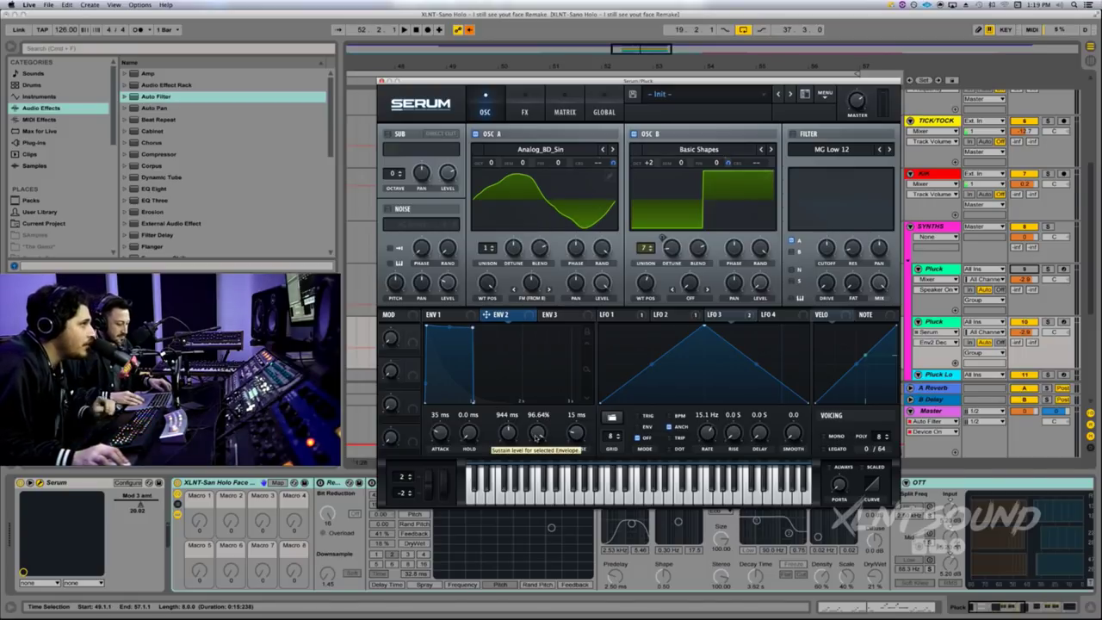
pyautogui.moveTo(536, 436); pyautogui.dragTo(527, 486)
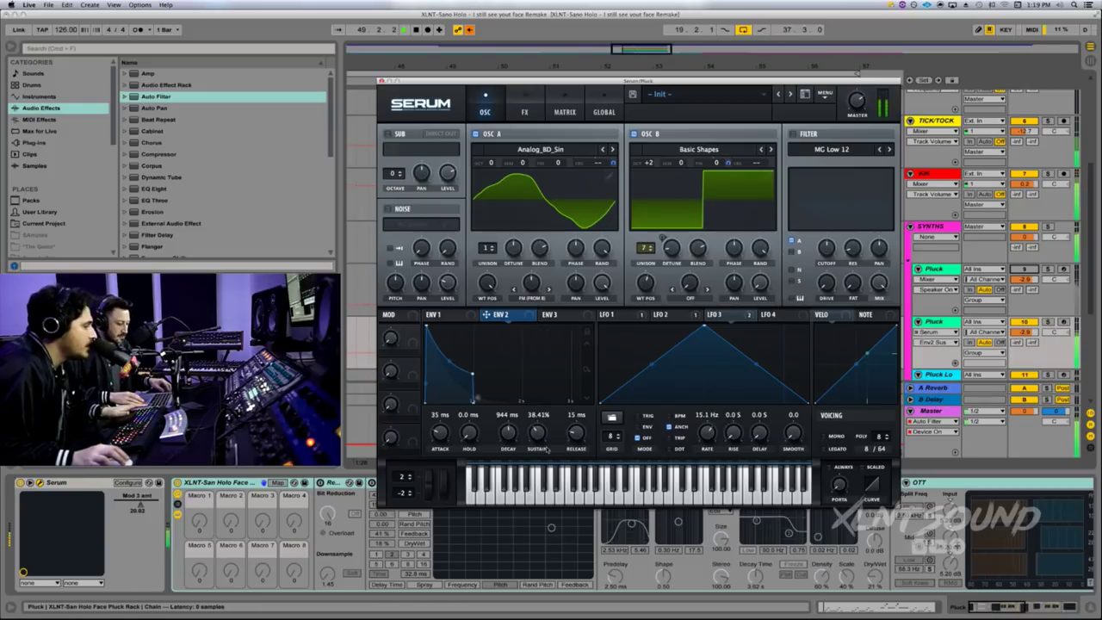
pyautogui.moveTo(576, 435); pyautogui.dragTo(576, 428)
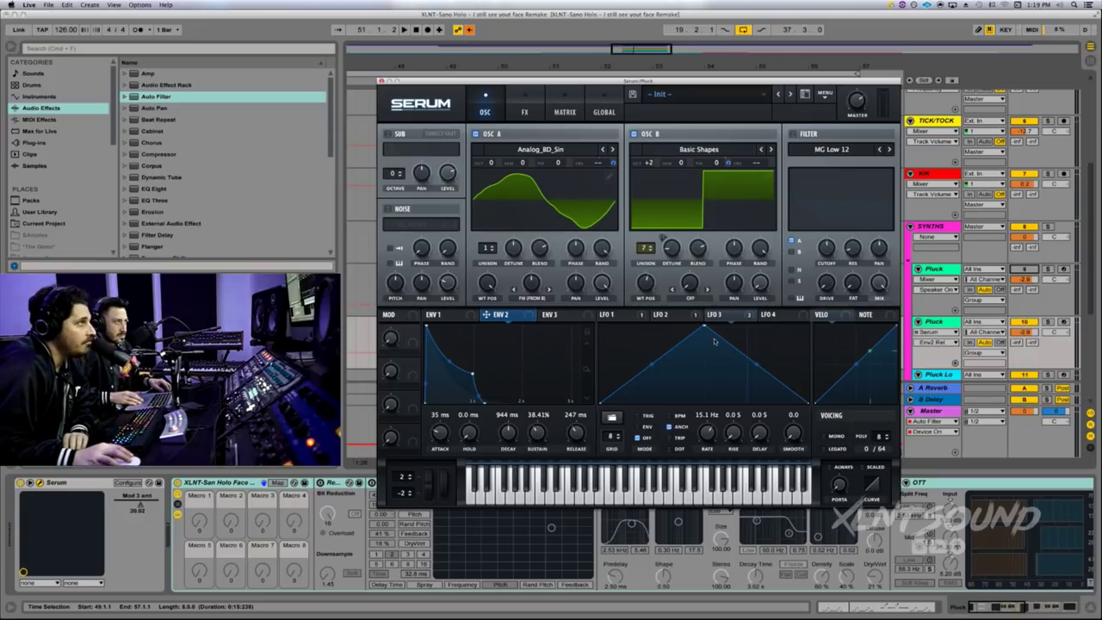
# Step: Enable the MG Low 12 filter with a very low cutoff and assign envelope 2 to that cutoff
pyautogui.click(791, 134)
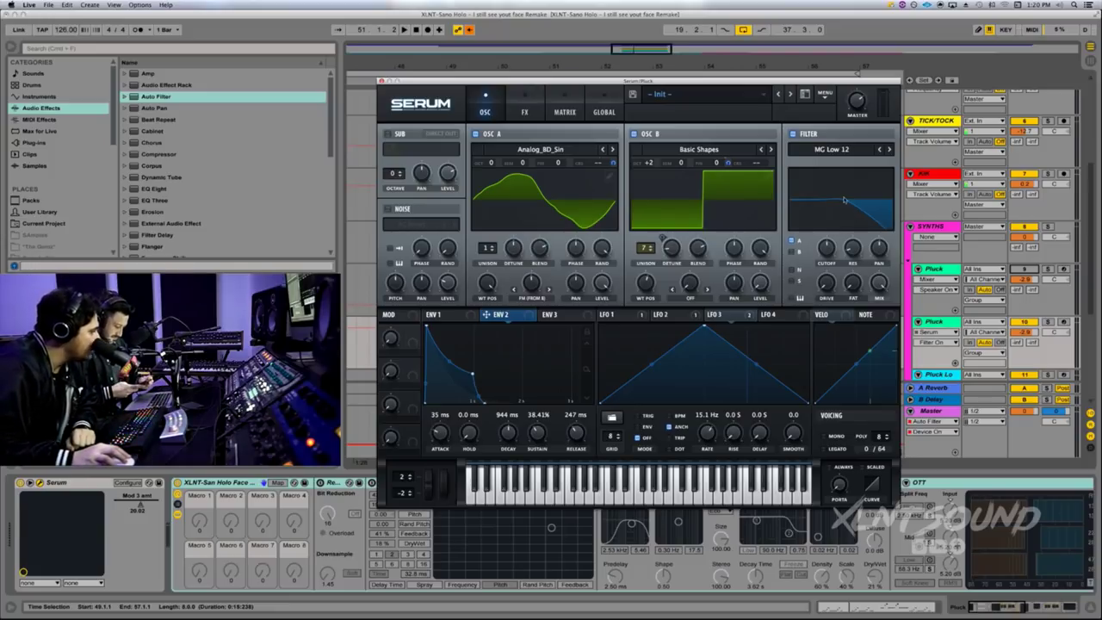
pyautogui.moveTo(826, 248); pyautogui.dragTo(819, 286)
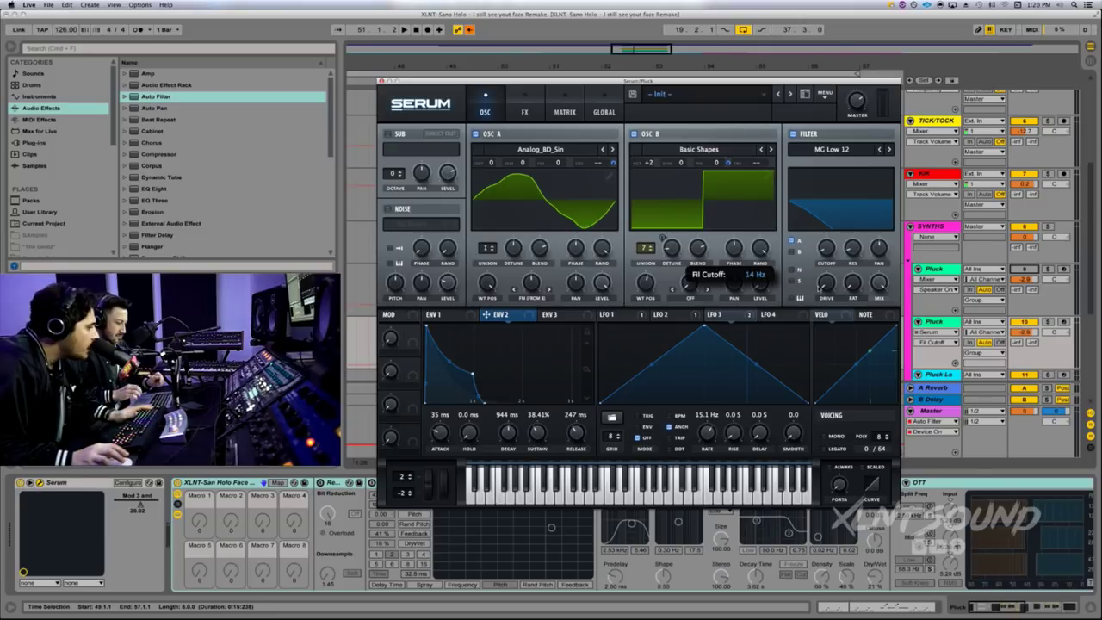
pyautogui.moveTo(819, 286); pyautogui.dragTo(820, 280)
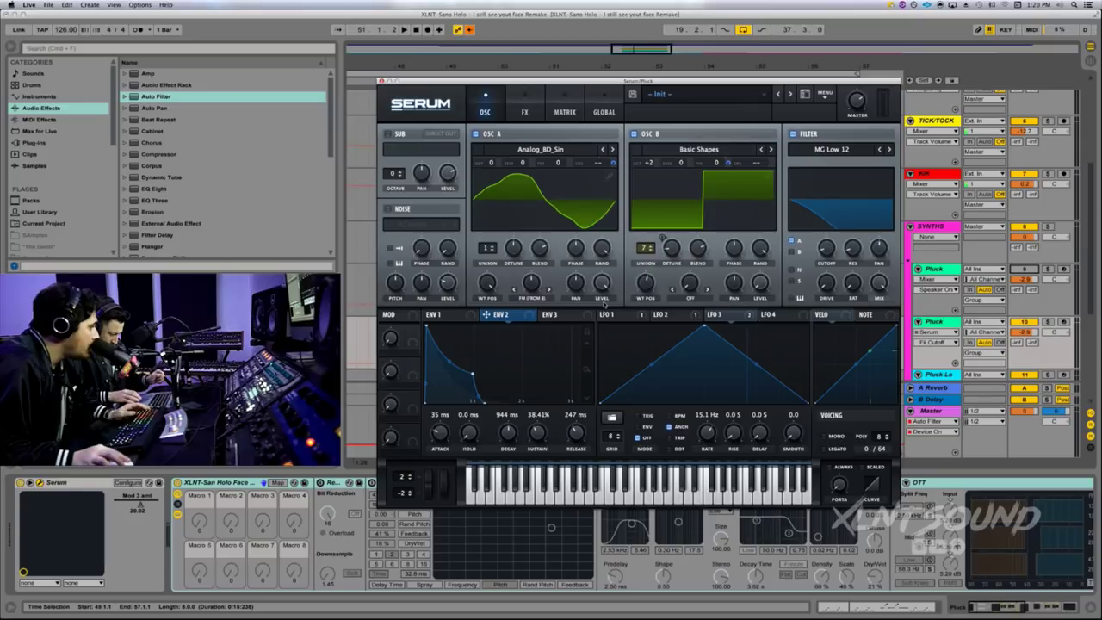
pyautogui.moveTo(531, 316); pyautogui.dragTo(823, 248)
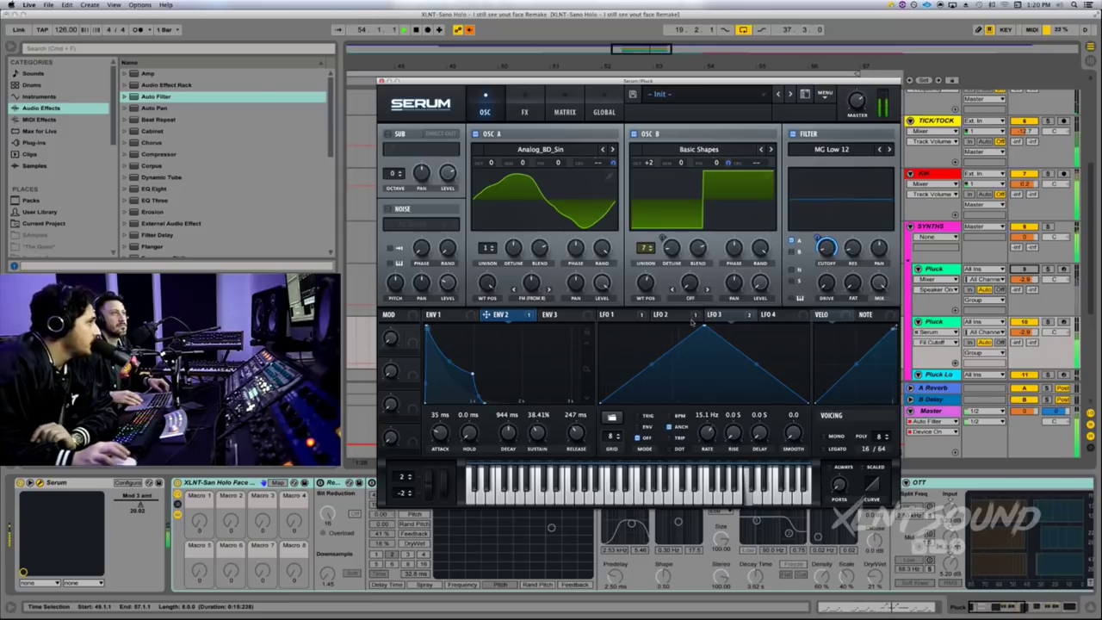
pyautogui.press('space')
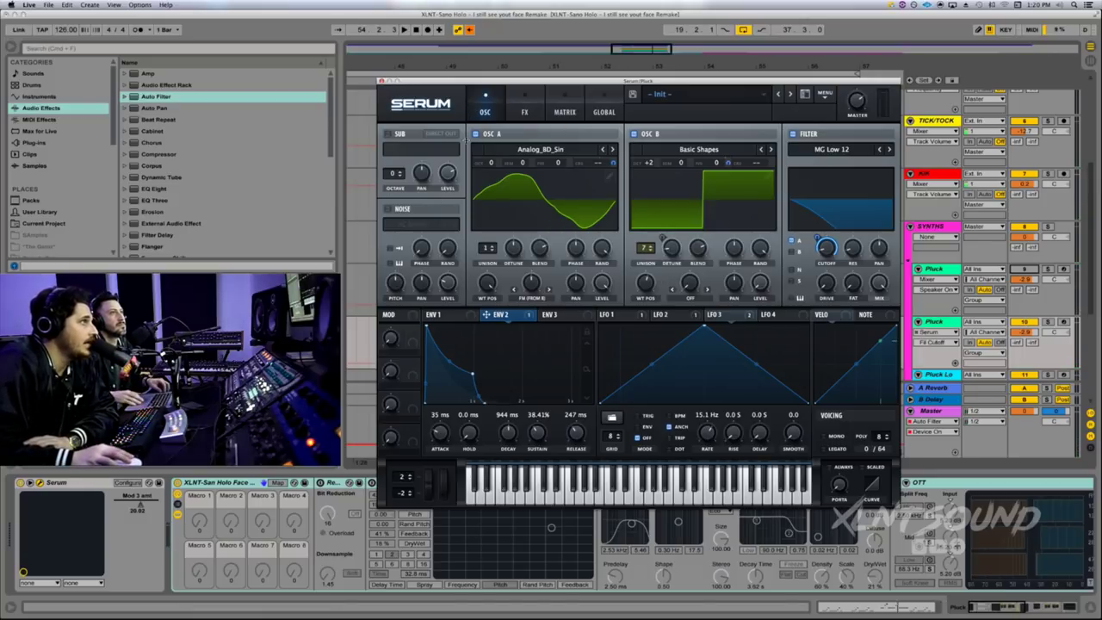
# Step: Load the effect chain XLNT-San Holo PL.fxr into Serum's effects rack
pyautogui.click(527, 114)
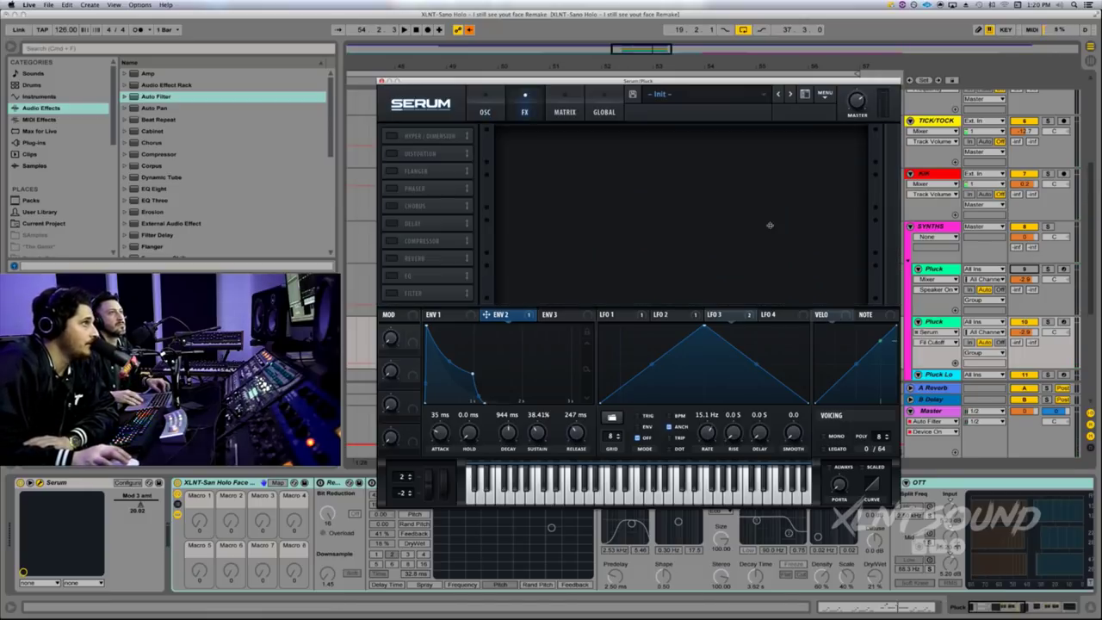
pyautogui.click(824, 95)
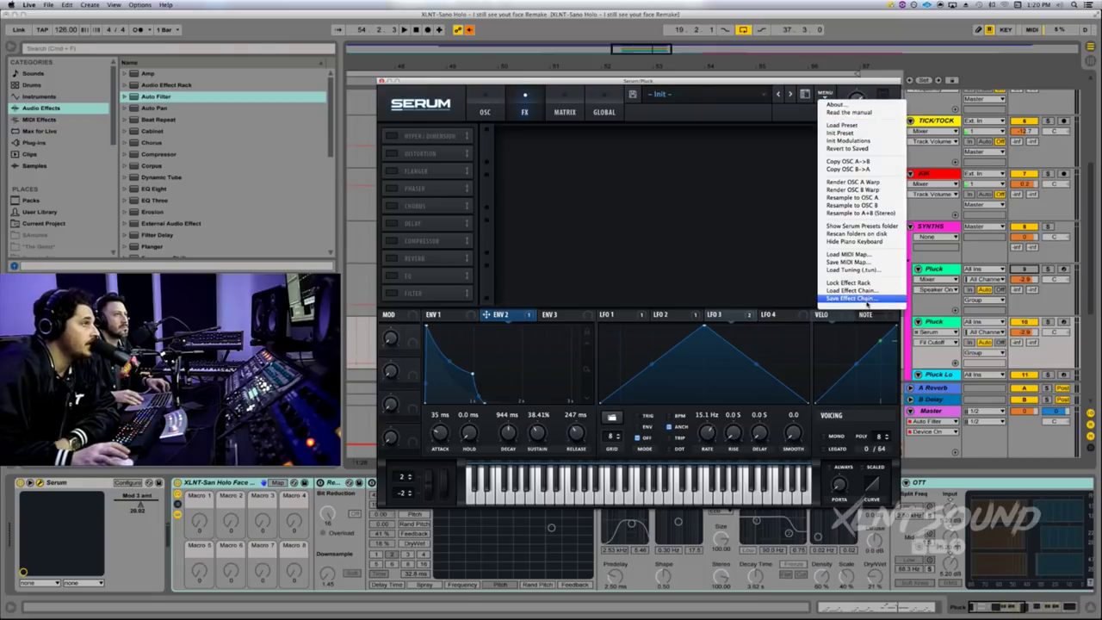
pyautogui.click(848, 291)
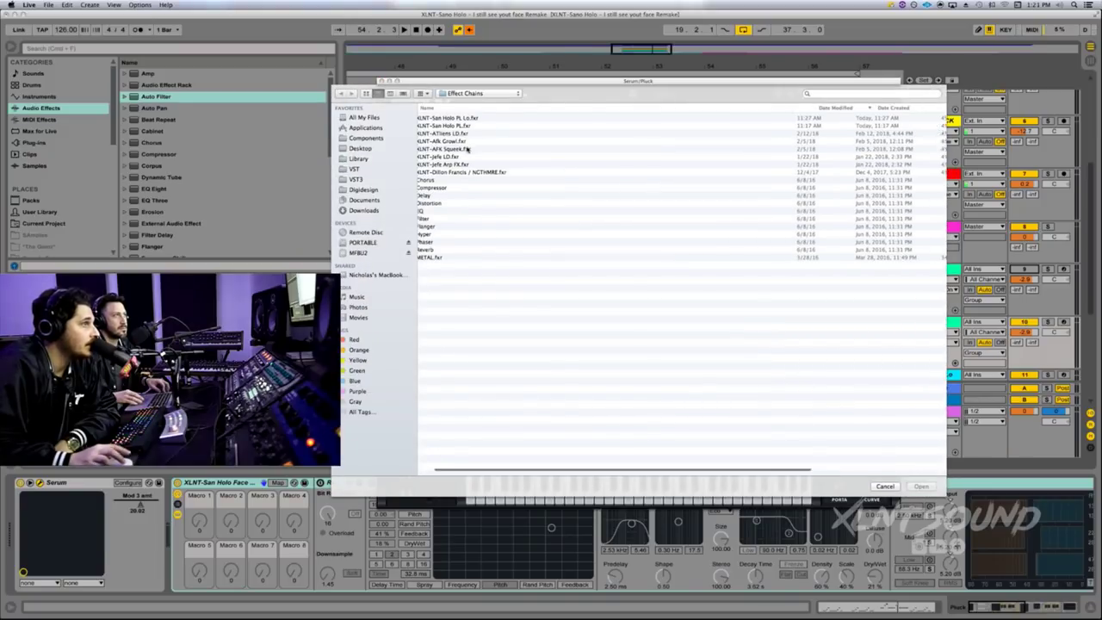
pyautogui.click(479, 126)
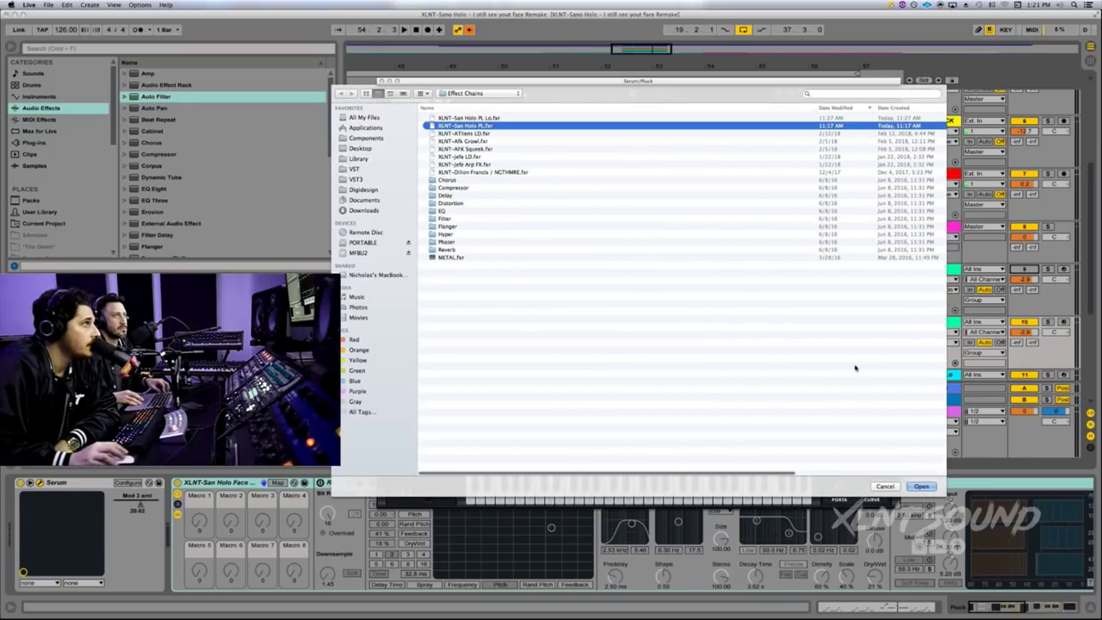
pyautogui.click(921, 486)
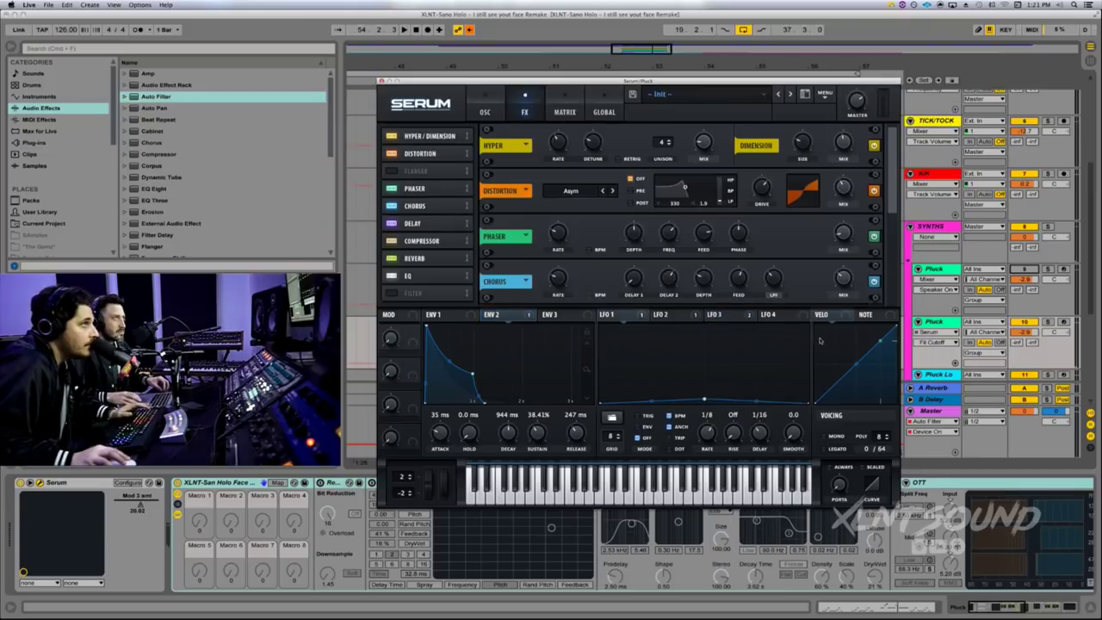
# Step: Bypass the distortion, phaser, chorus, delay, compressor and reverb in the effects rack
pyautogui.click(874, 191)
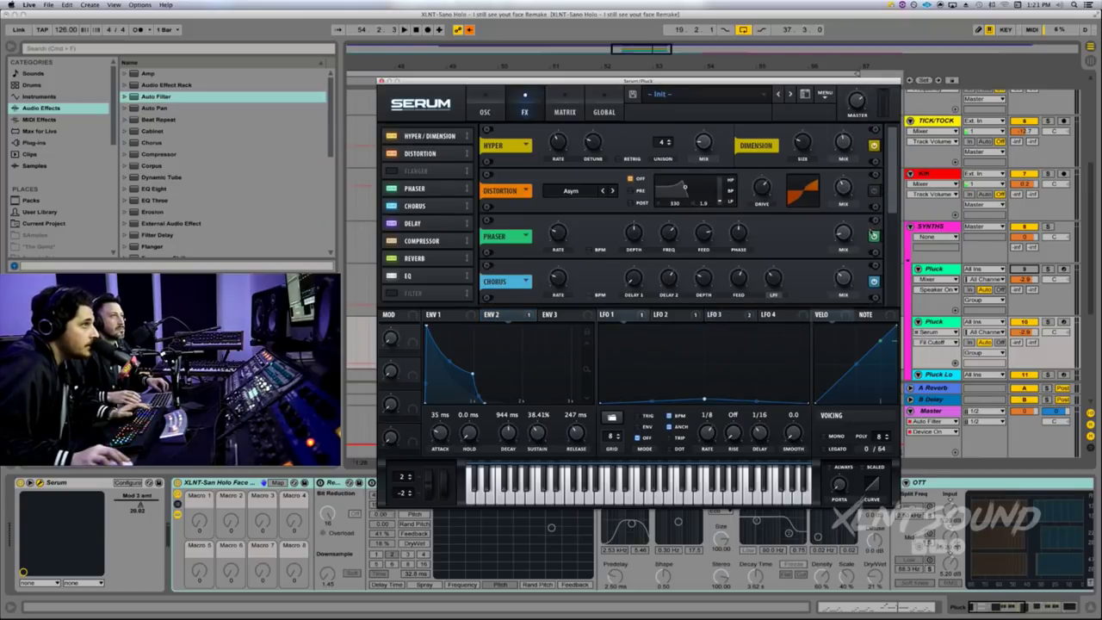
pyautogui.click(873, 234)
pyautogui.click(873, 282)
pyautogui.scroll(-5, 890, 262)
pyautogui.click(873, 233)
pyautogui.click(873, 279)
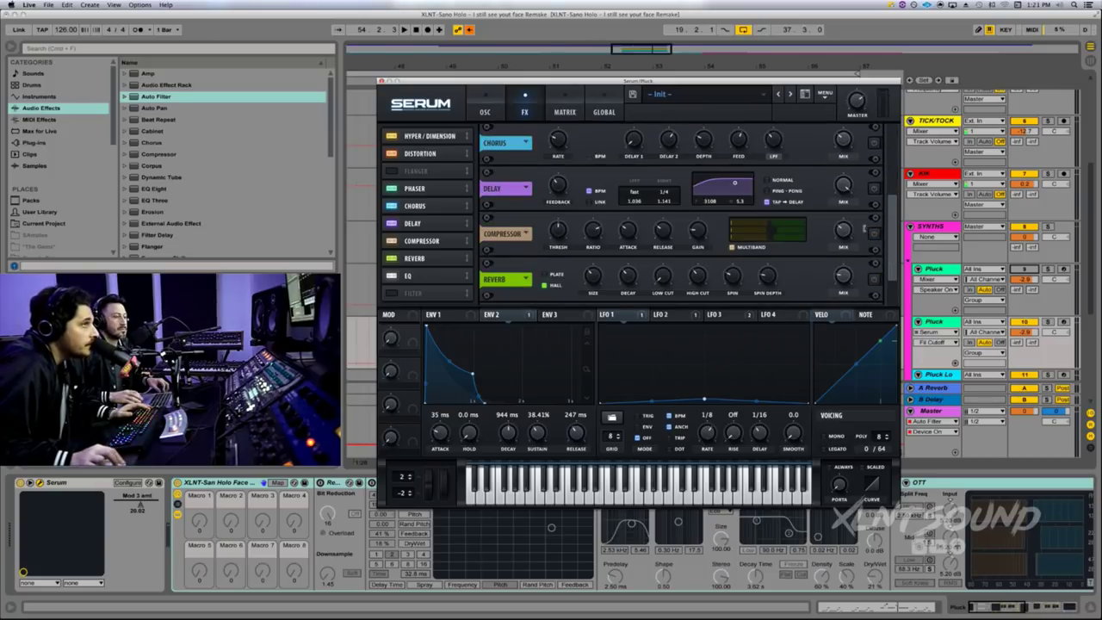
# Step: Bypass the EQ in Serum's effects rack
pyautogui.scroll(-1, 892, 238)
pyautogui.click(873, 283)
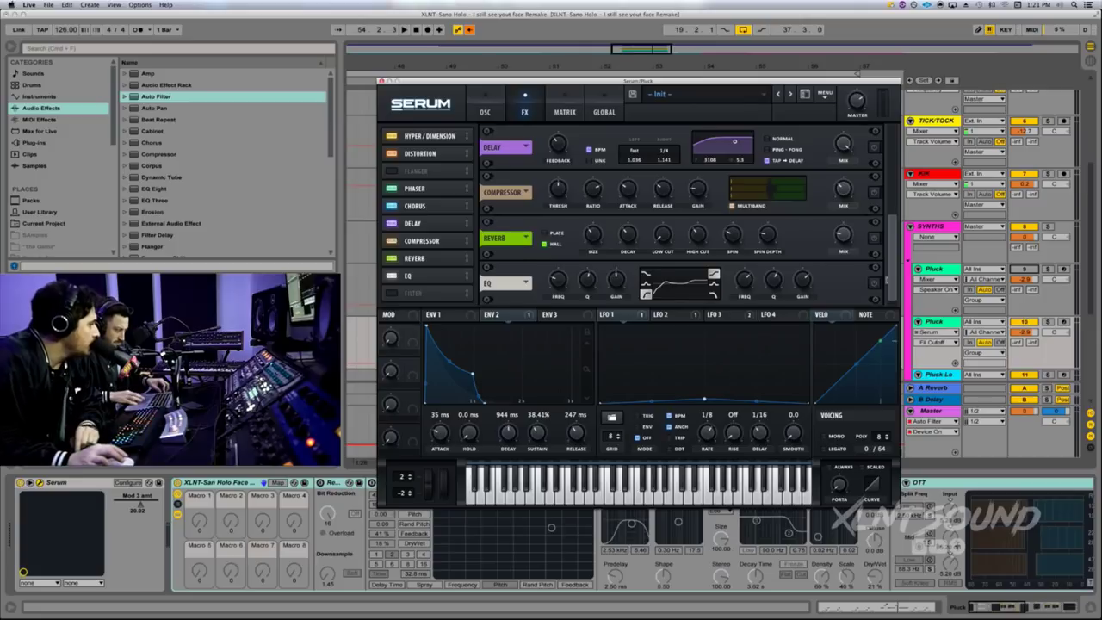
pyautogui.scroll(6, 869, 215)
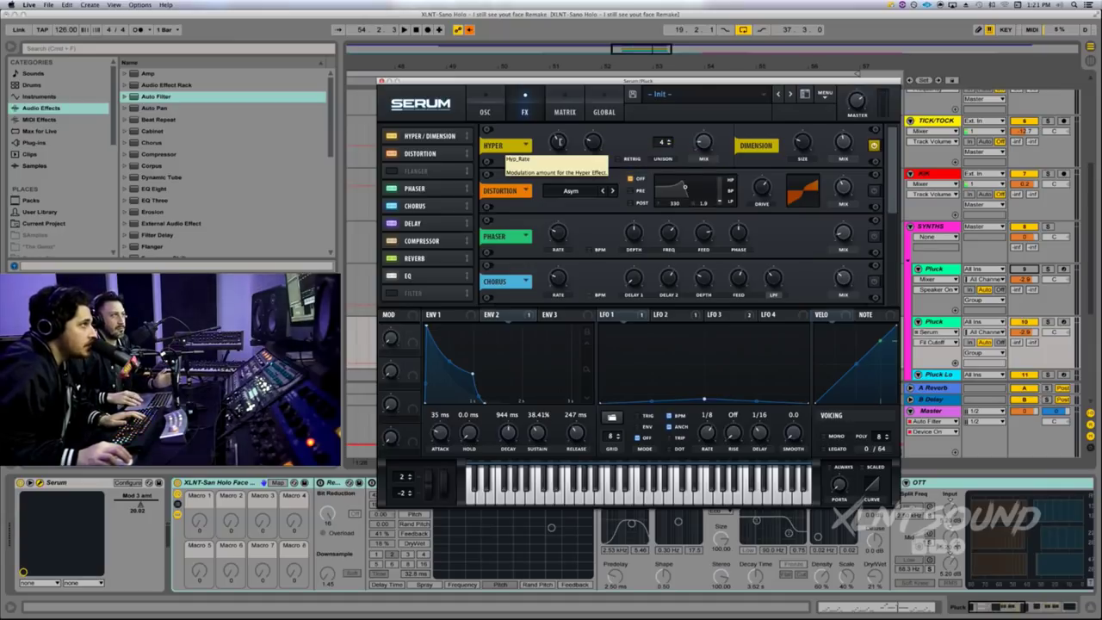
# Step: Review the Hyper/Dimension rate, mix and size settings and compare its sound with and without bypass
pyautogui.click(559, 142)
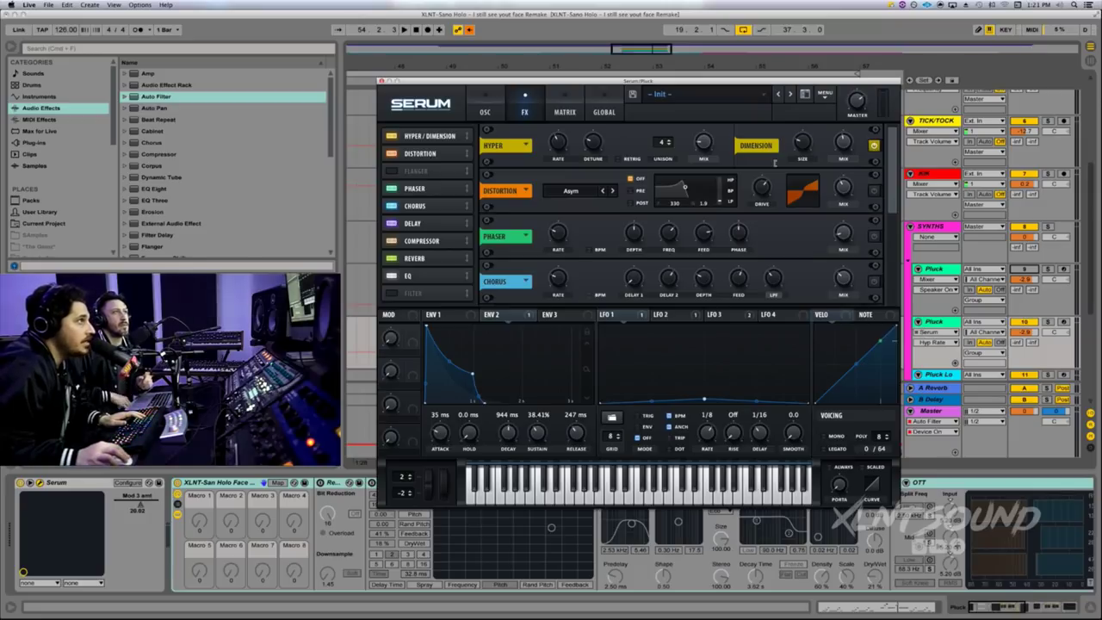
pyautogui.moveTo(558, 142)
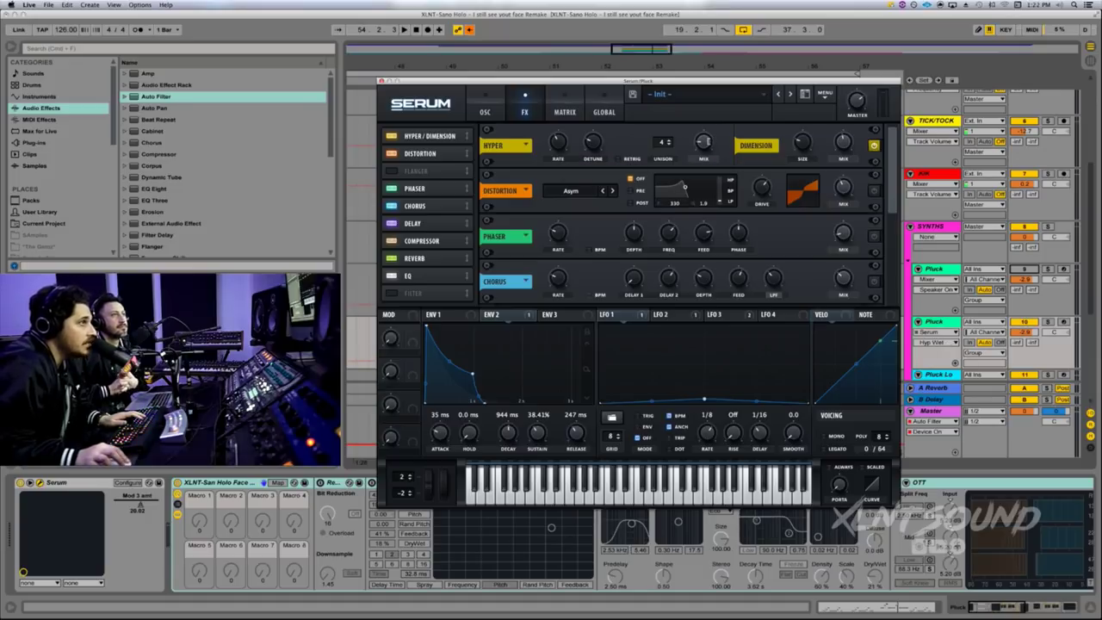
pyautogui.click(801, 142)
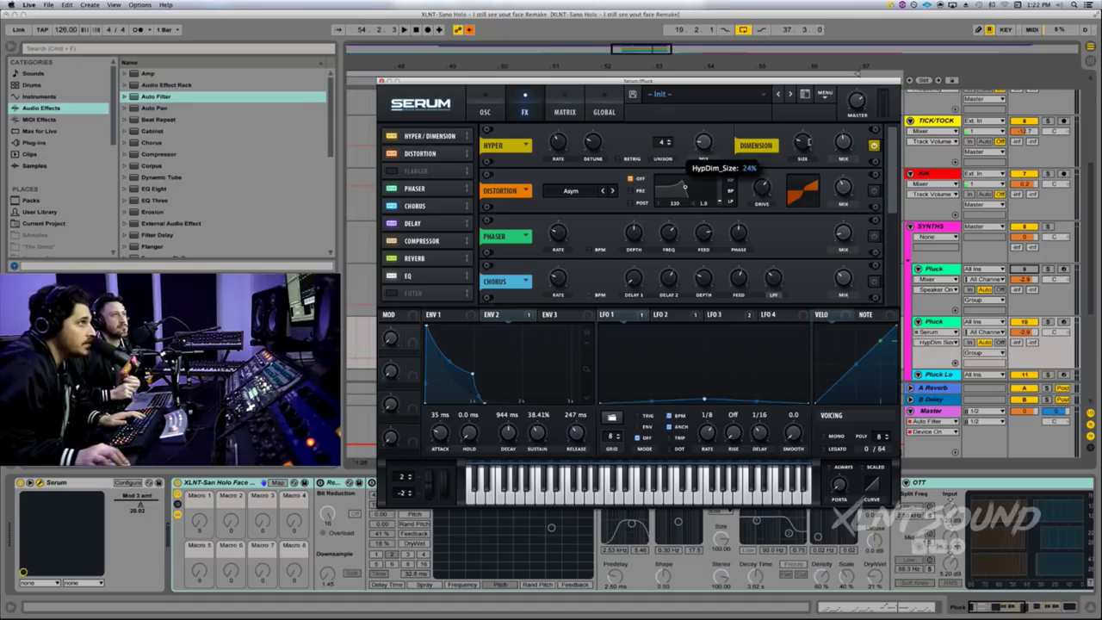
pyautogui.moveTo(845, 140)
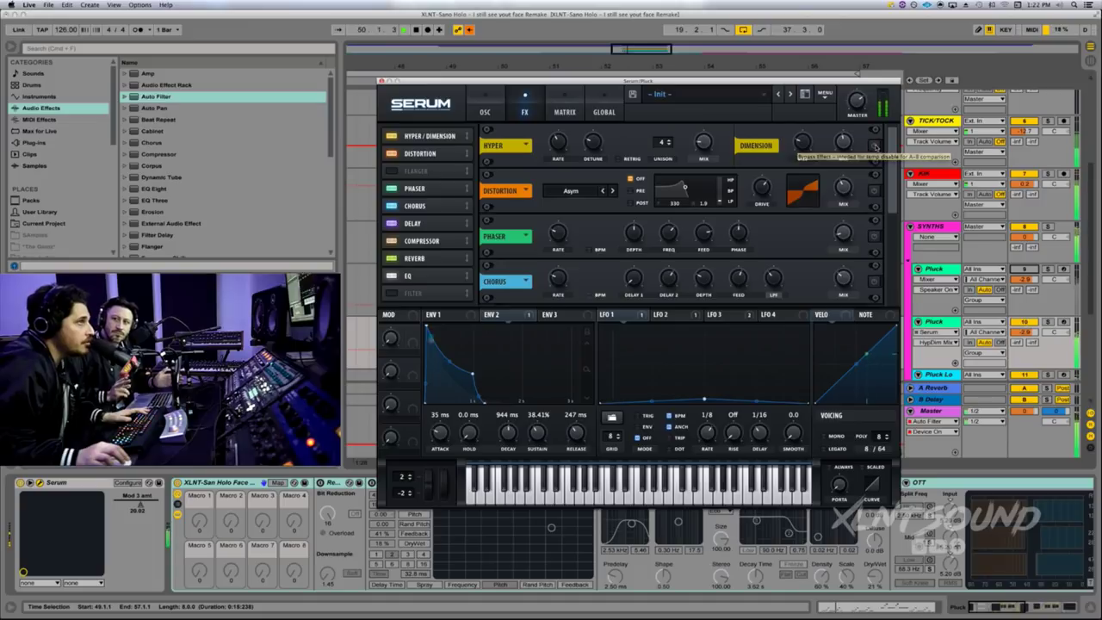
pyautogui.click(874, 146)
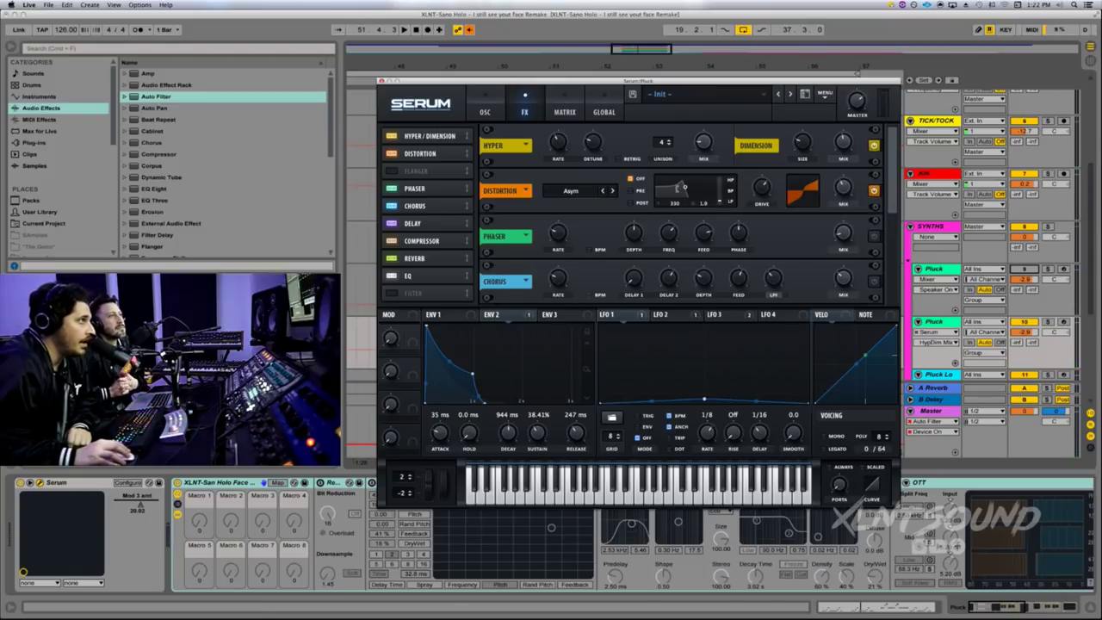
# Step: Enable the distortion, check its mode, drive and mix, and compare it against bypass during playback
pyautogui.click(582, 191)
pyautogui.click(583, 178)
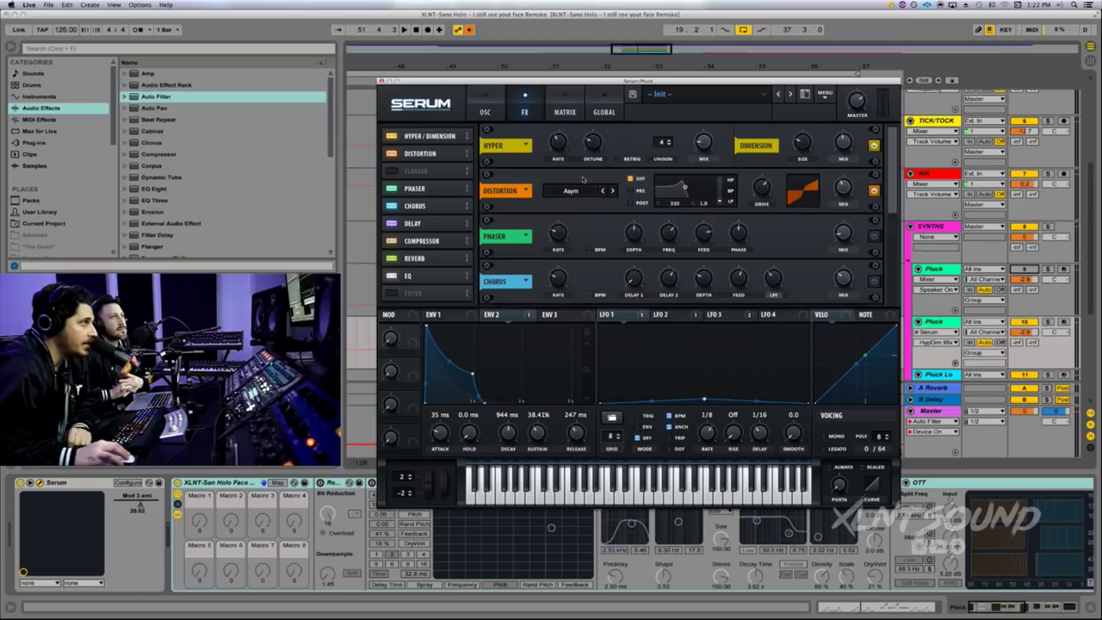
pyautogui.click(764, 186)
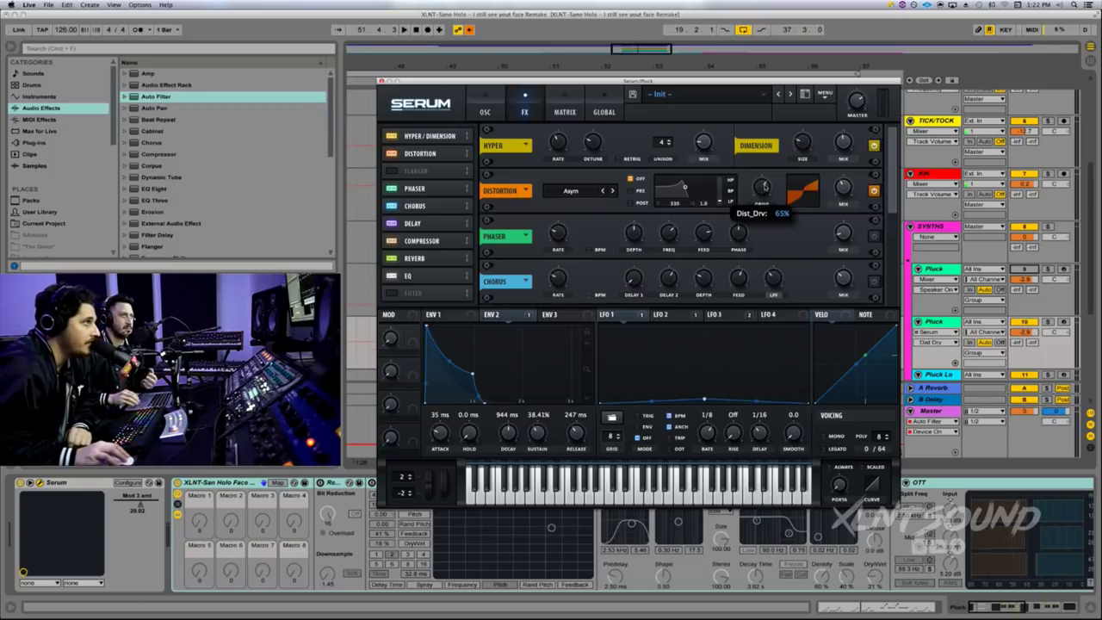
pyautogui.click(842, 187)
pyautogui.press('space')
pyautogui.click(873, 191)
pyautogui.click(874, 192)
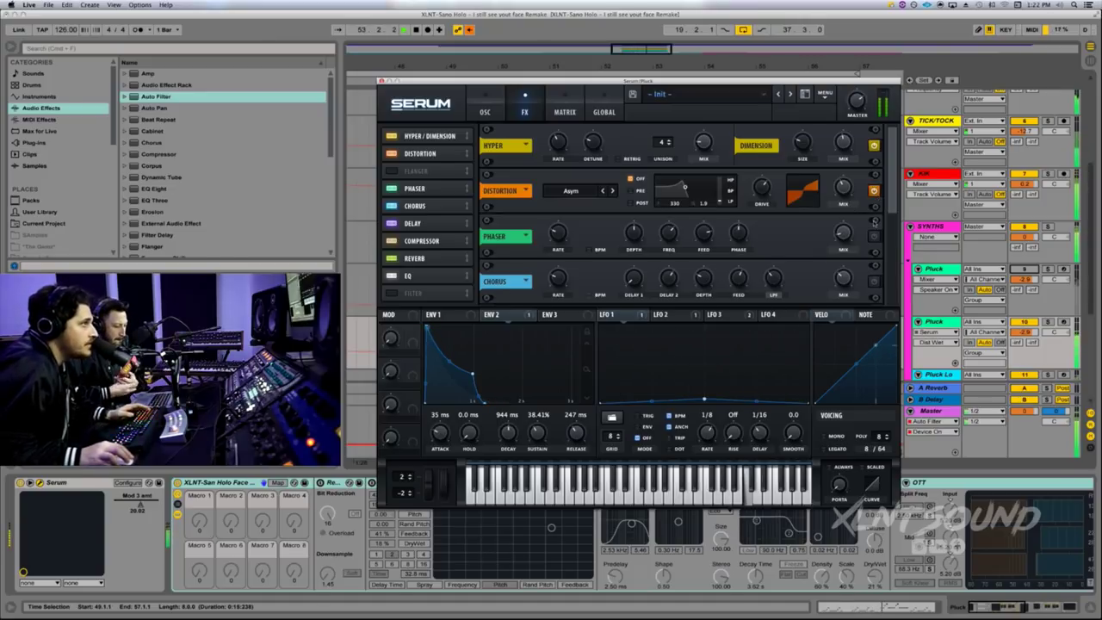
pyautogui.press('space')
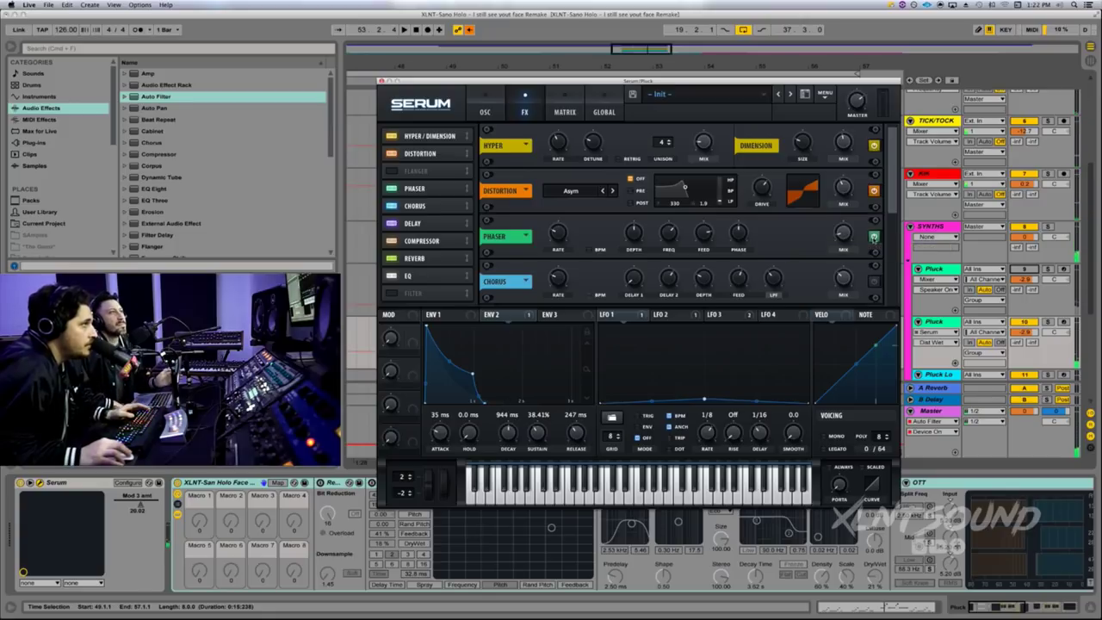
# Step: Enable the phaser, check its rate, frequency, feedback, phase and mix, and compare it against bypass during playback
pyautogui.click(564, 238)
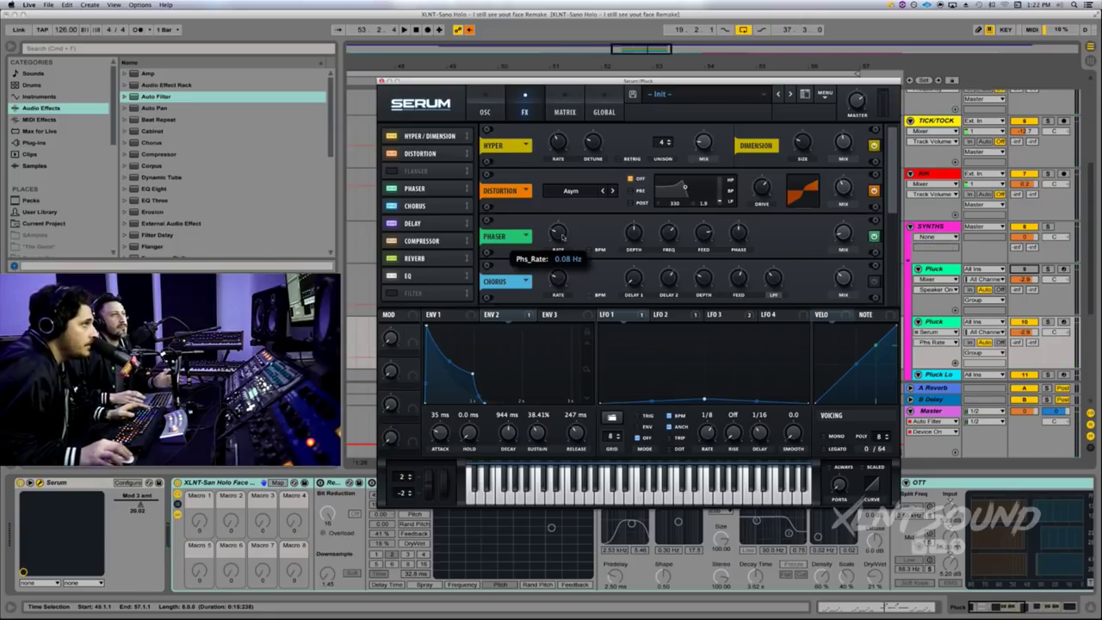
pyautogui.click(669, 232)
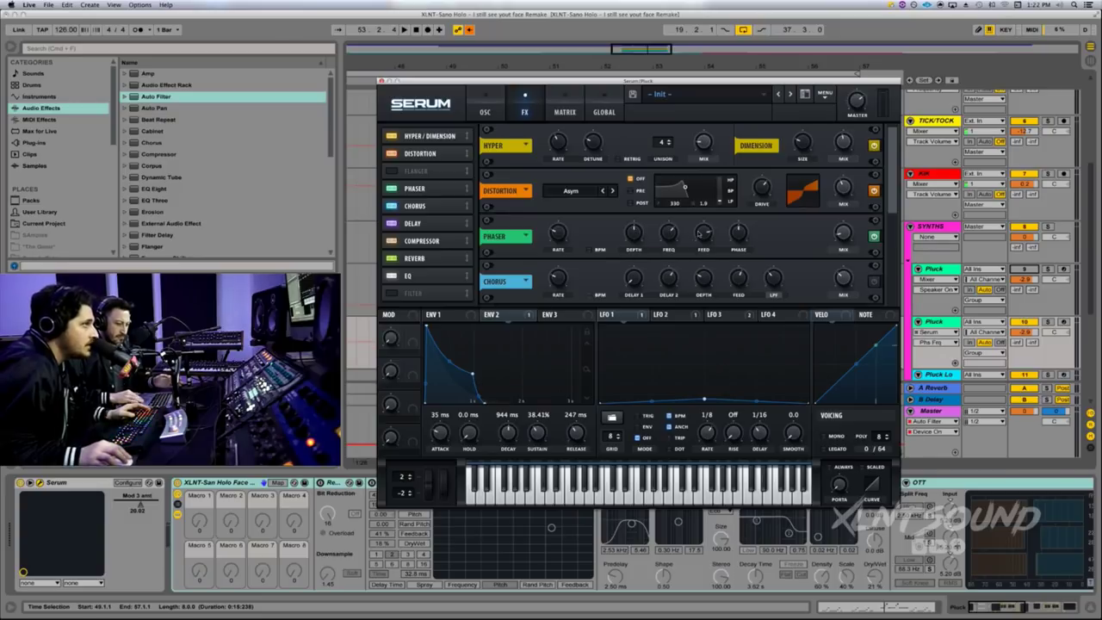
pyautogui.click(703, 233)
pyautogui.click(738, 232)
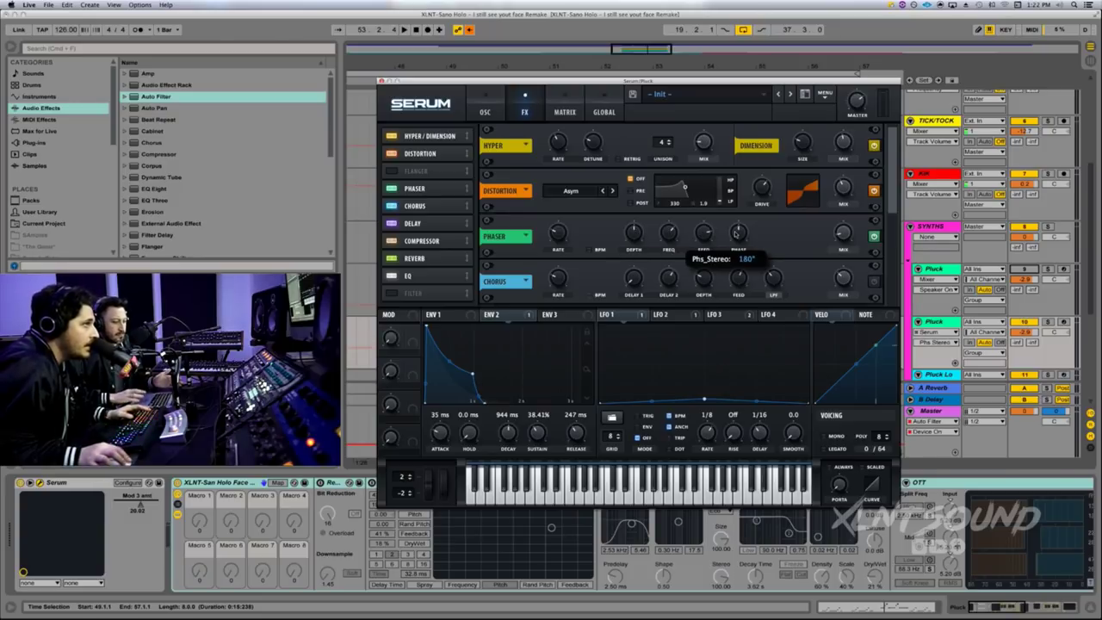
pyautogui.moveTo(844, 233)
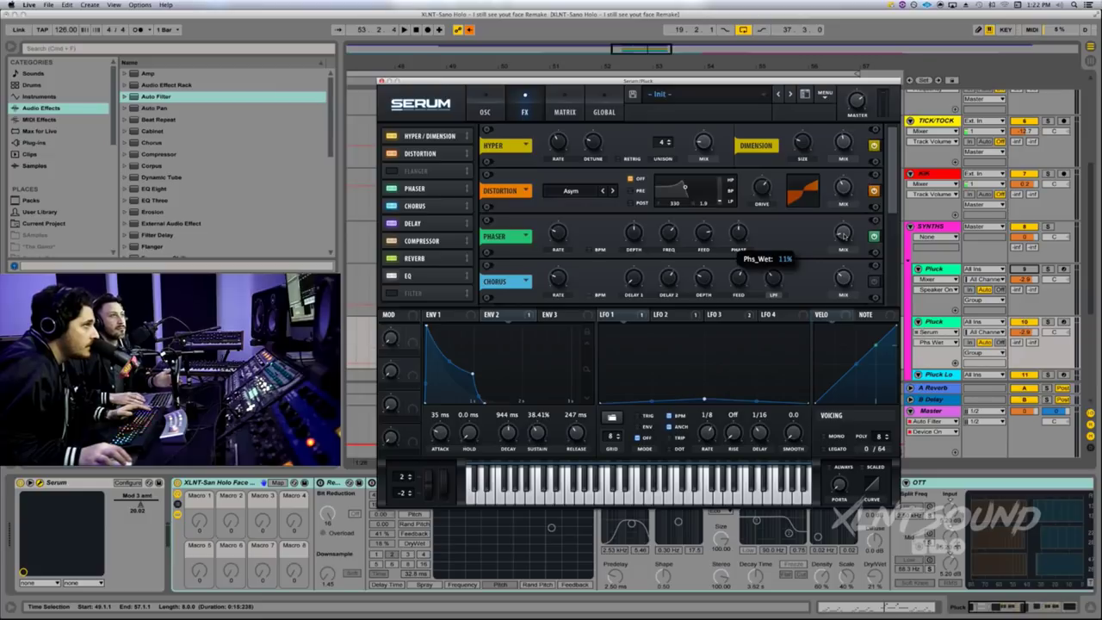
pyautogui.click(875, 236)
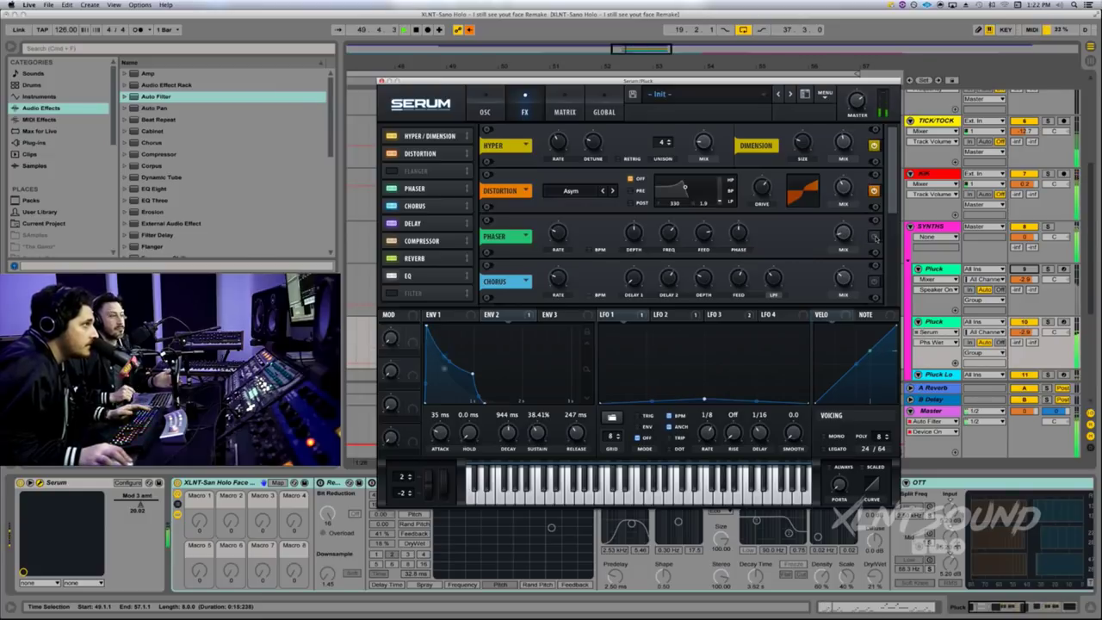
pyautogui.click(875, 237)
# Step: Enable the chorus and assign envelope 2 to its low-pass cutoff, auditioning the pluck before and after the assignment
pyautogui.scroll(-1, 891, 217)
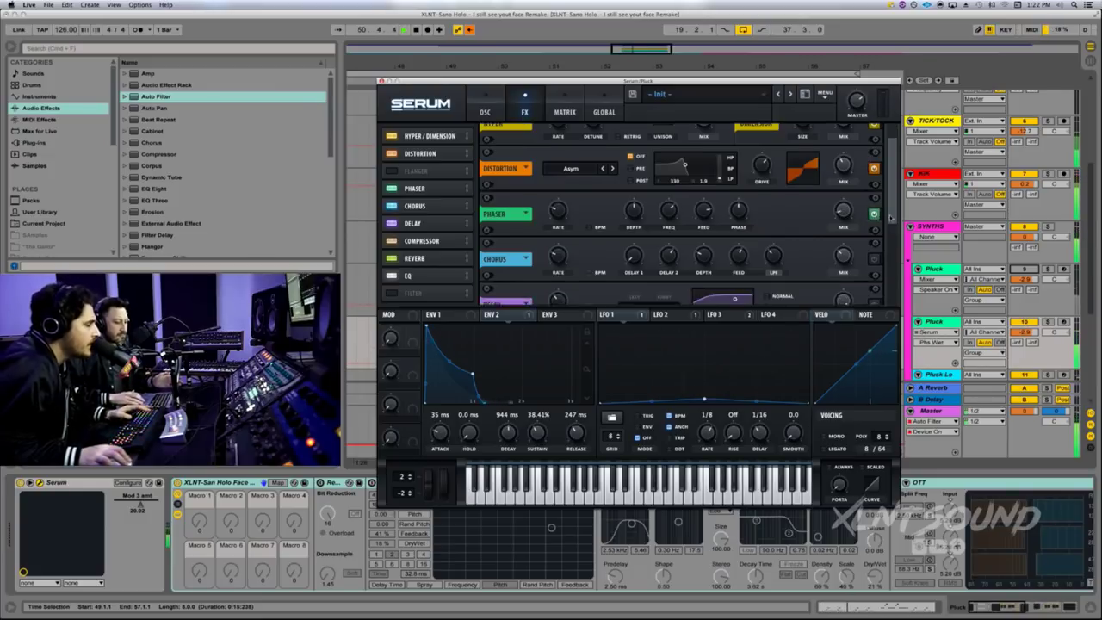
pyautogui.scroll(-2, 891, 217)
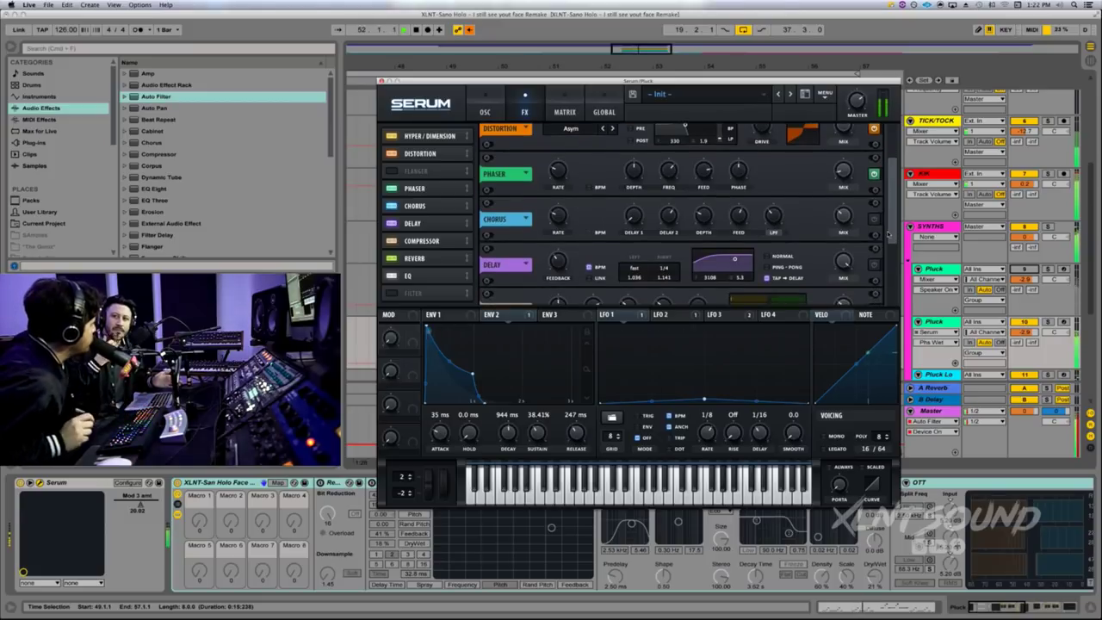
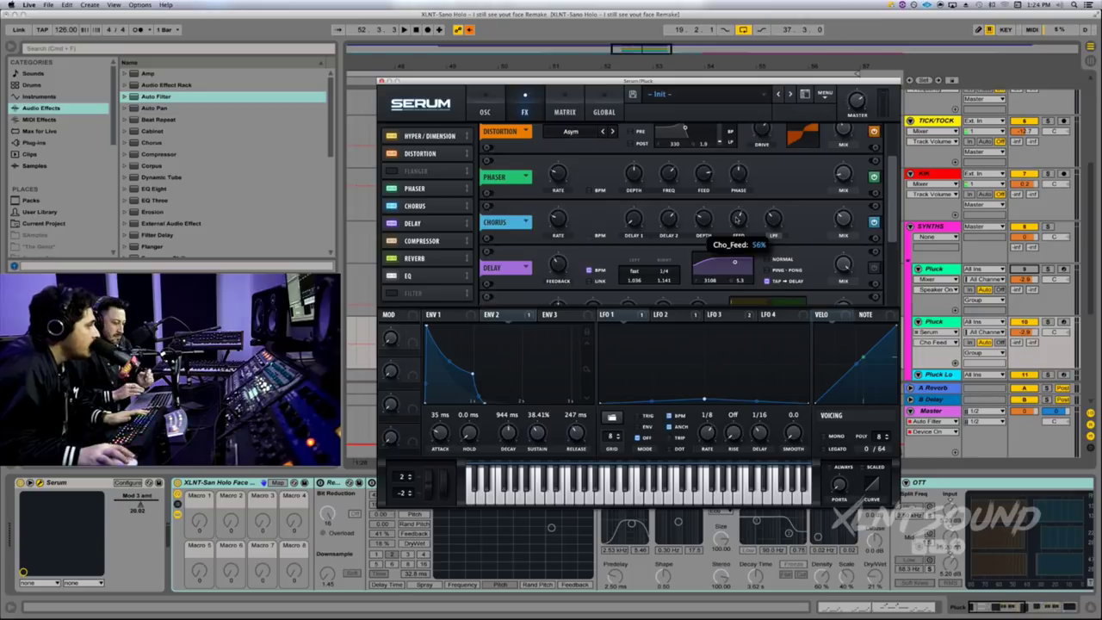
pyautogui.click(773, 219)
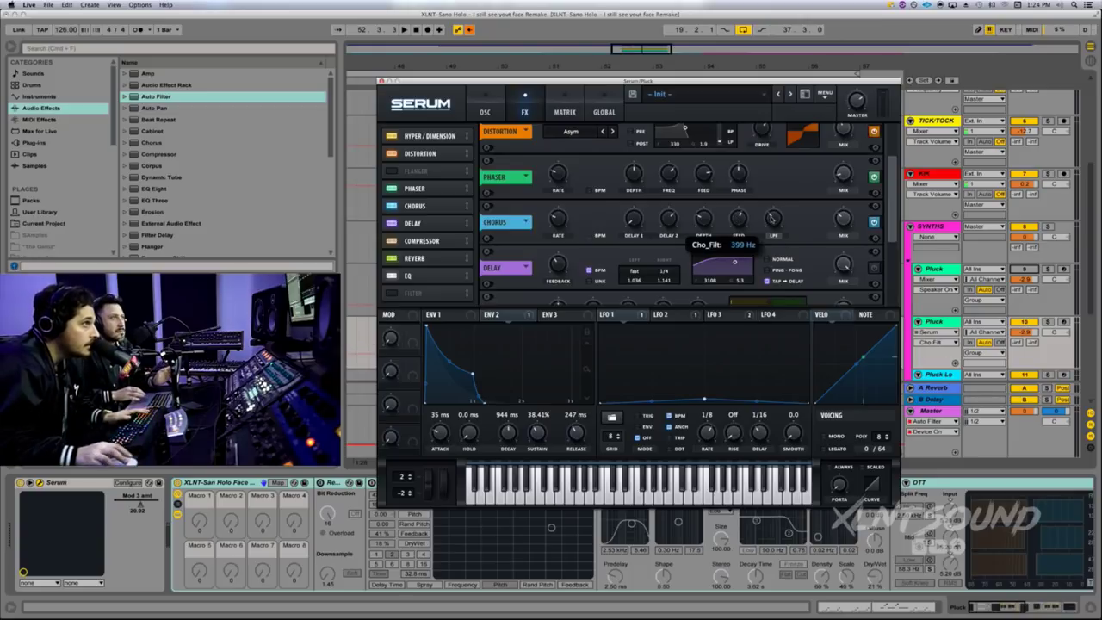
pyautogui.press('space')
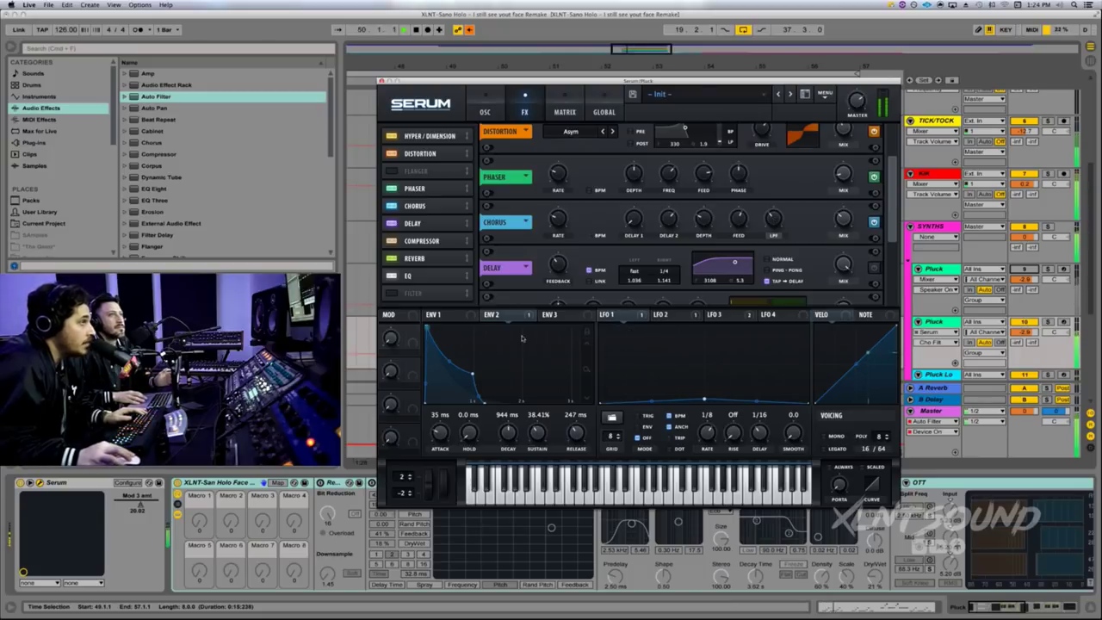
pyautogui.press('space')
pyautogui.moveTo(529, 316); pyautogui.dragTo(773, 218)
pyautogui.press('space')
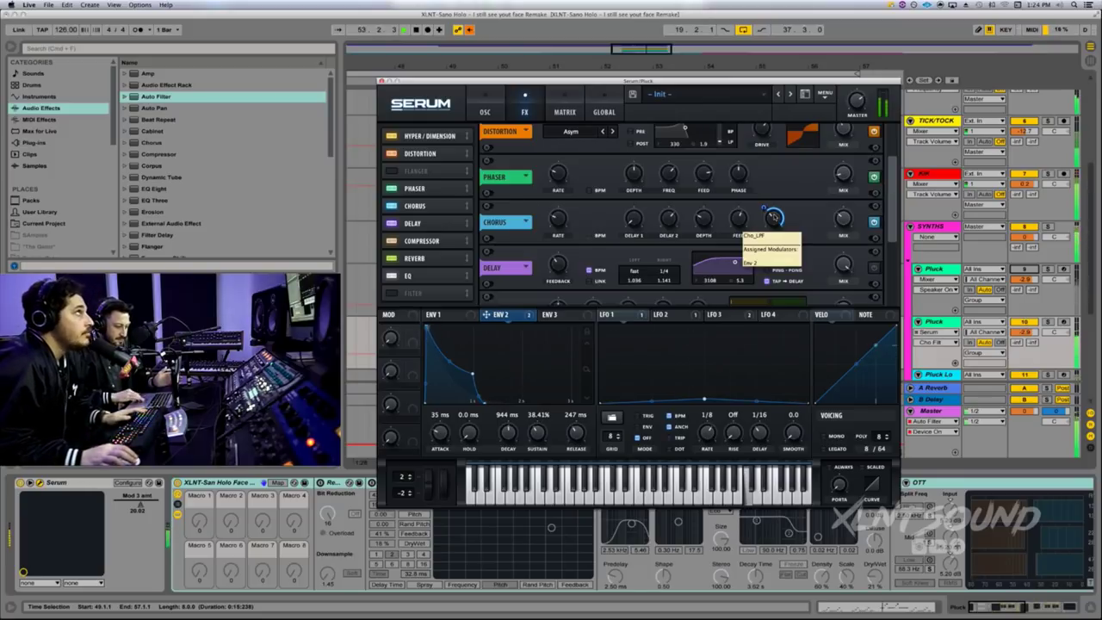
pyautogui.press('space')
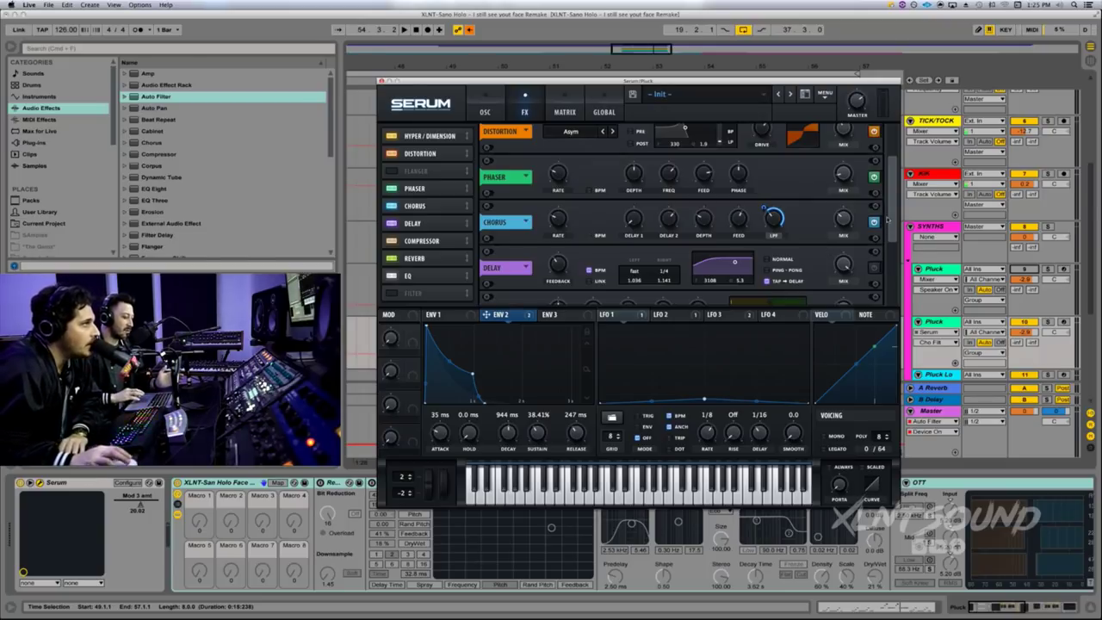
# Step: Turn the delay's mix down to a low level, audition the delay during playback, and leave it bypassed
pyautogui.scroll(-2, 891, 225)
pyautogui.scroll(-1, 890, 227)
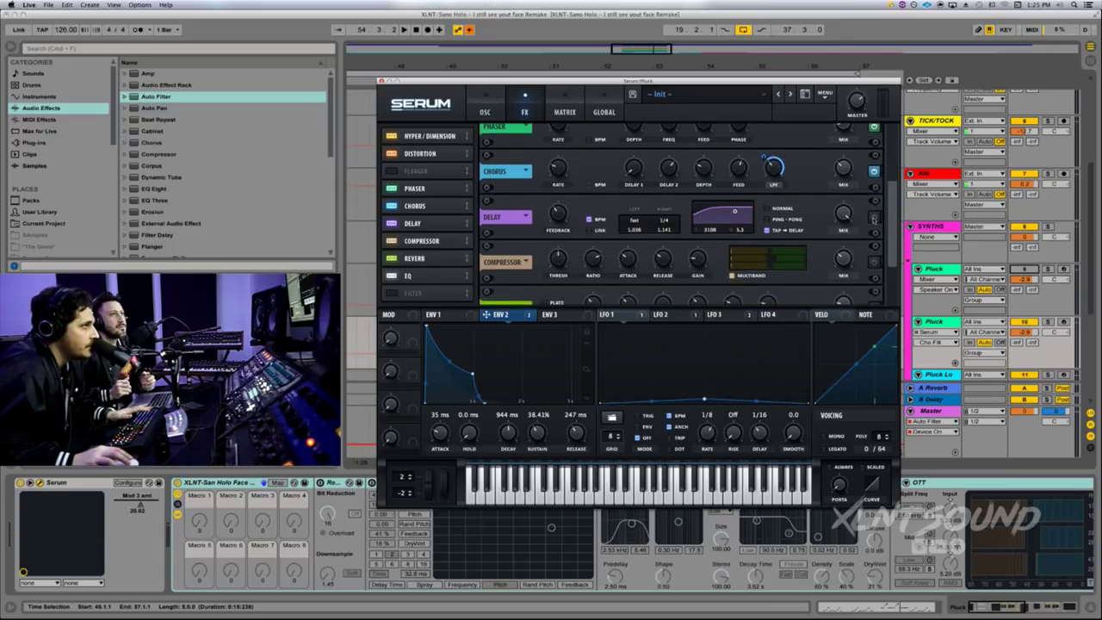
pyautogui.click(874, 218)
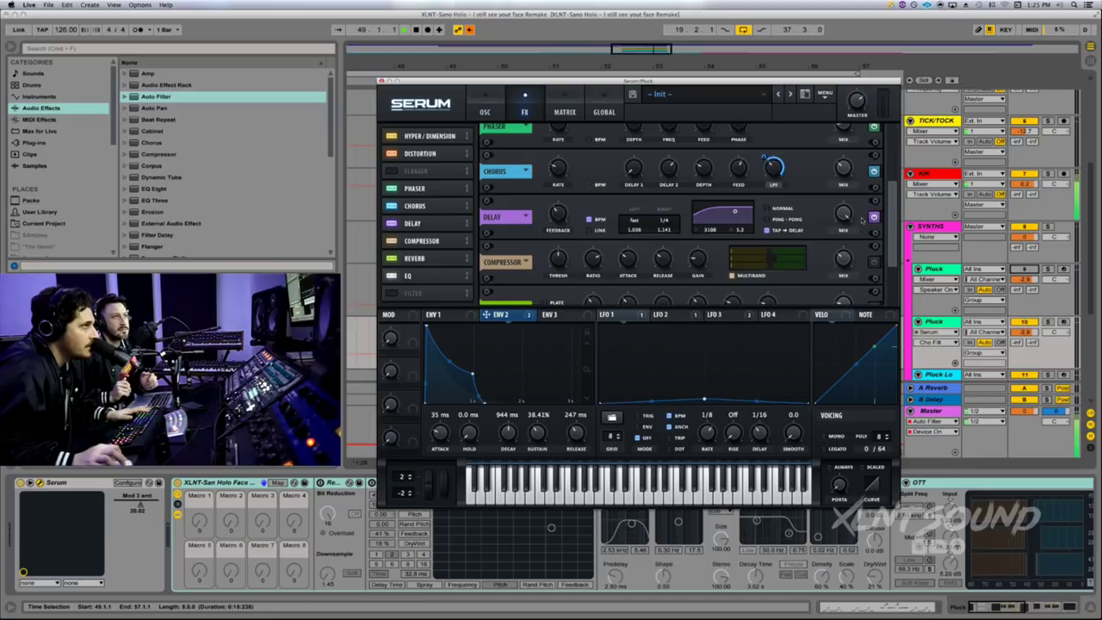
pyautogui.click(844, 229)
pyautogui.moveTo(844, 229); pyautogui.dragTo(837, 297)
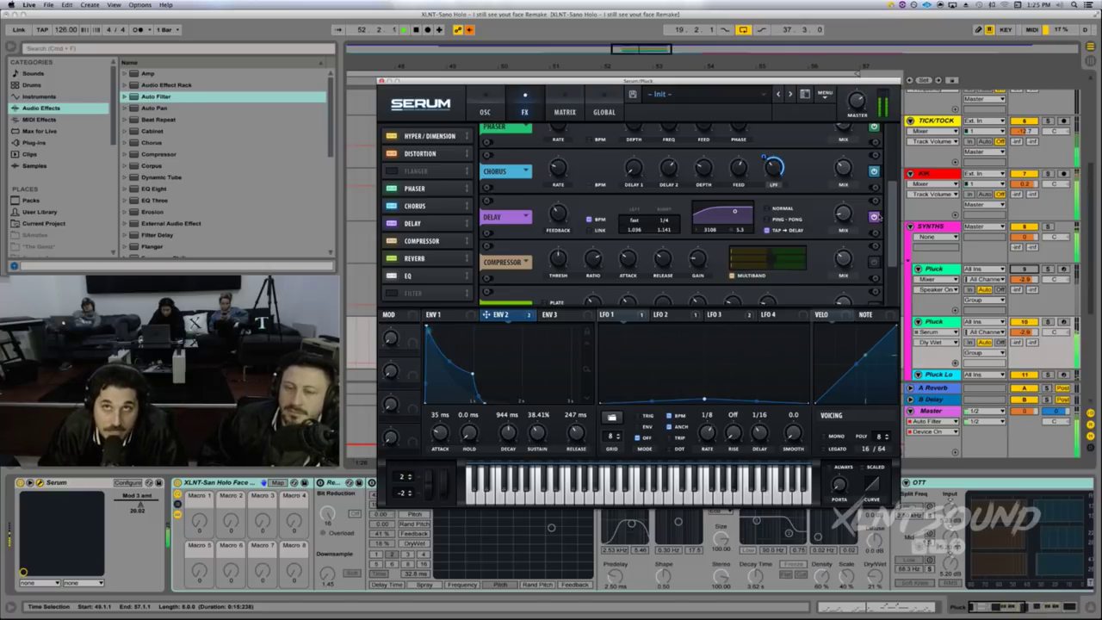
pyautogui.click(874, 217)
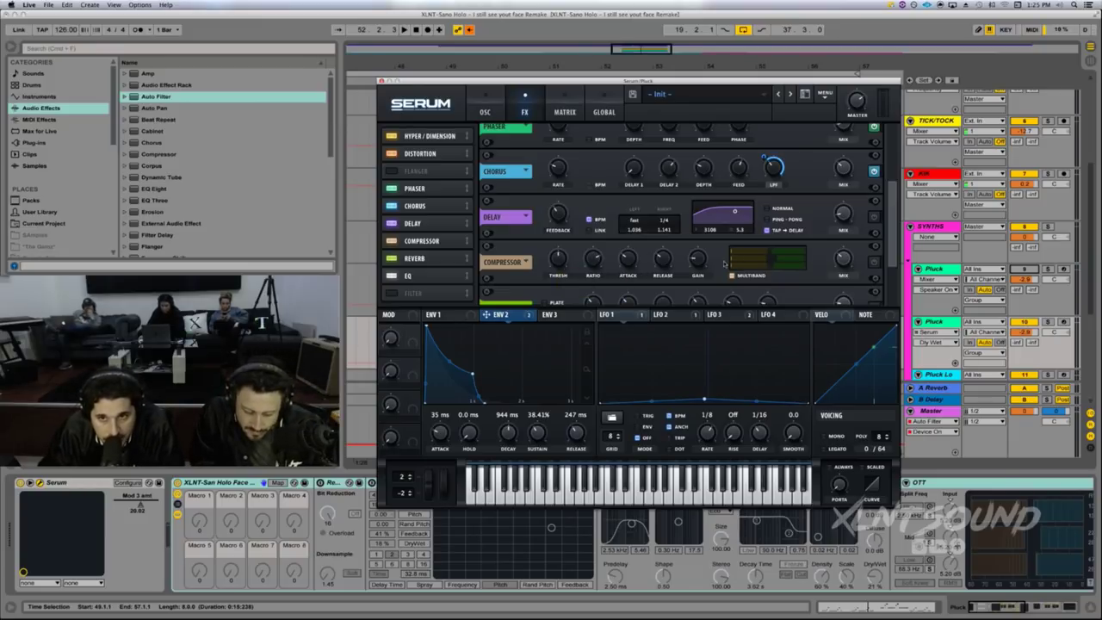
# Step: Enable the multiband compressor, check its threshold, ratio, attack, release, gain and mix, and audition it during playback
pyautogui.click(874, 264)
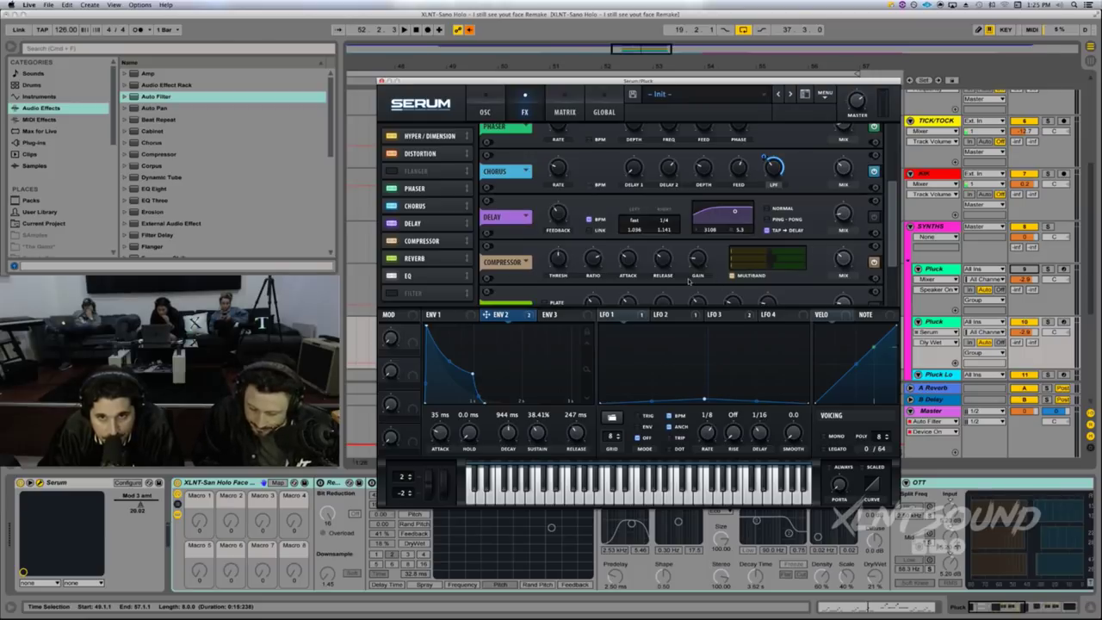
pyautogui.click(561, 258)
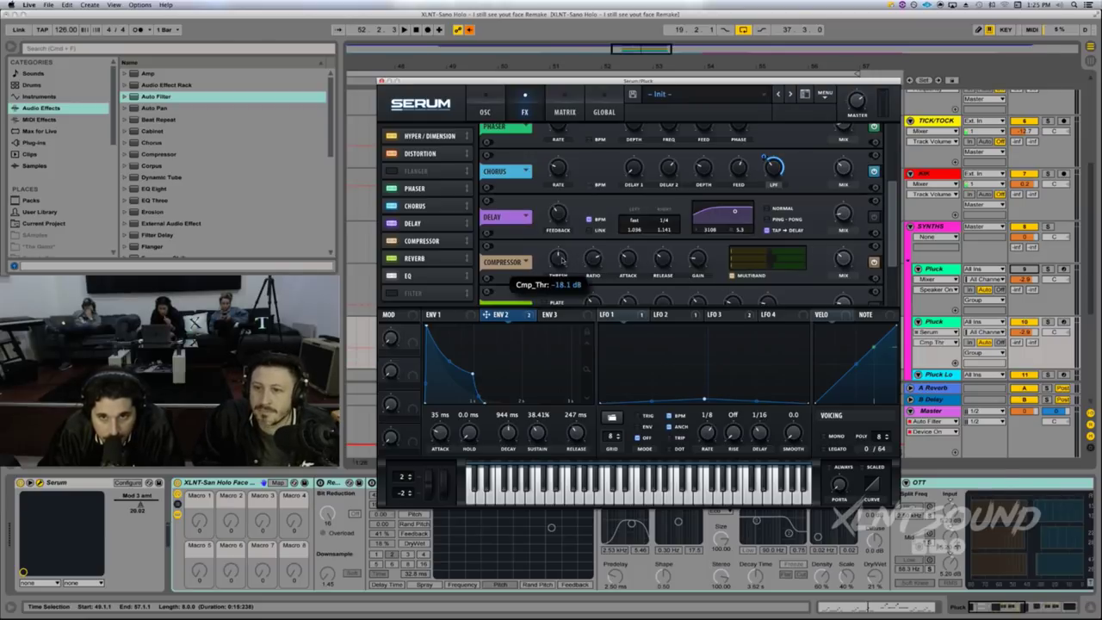
pyautogui.click(592, 260)
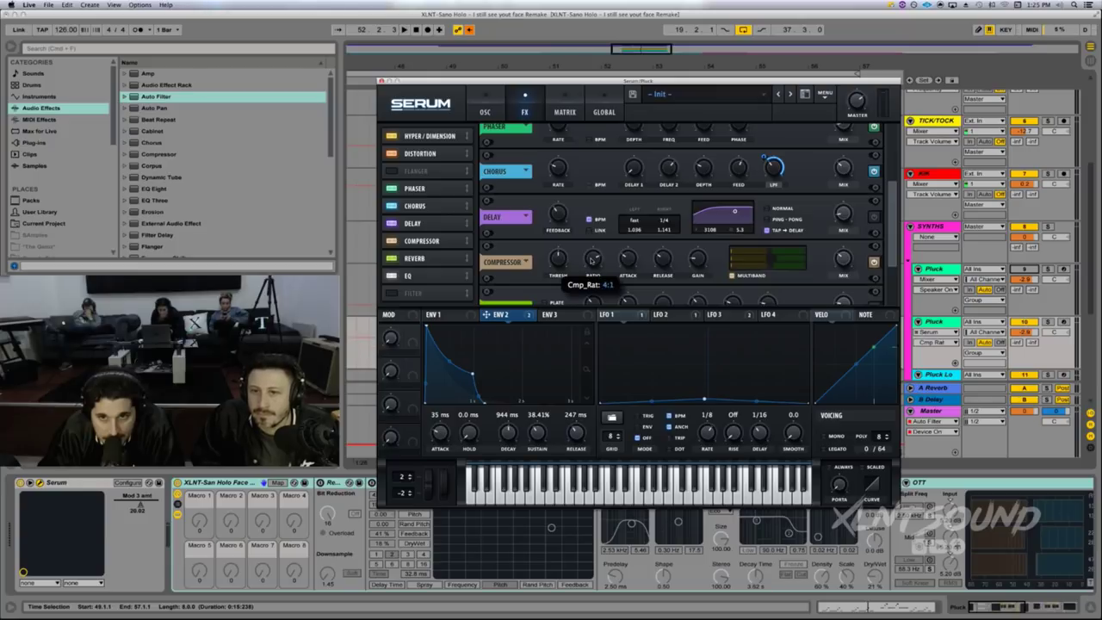
pyautogui.click(627, 258)
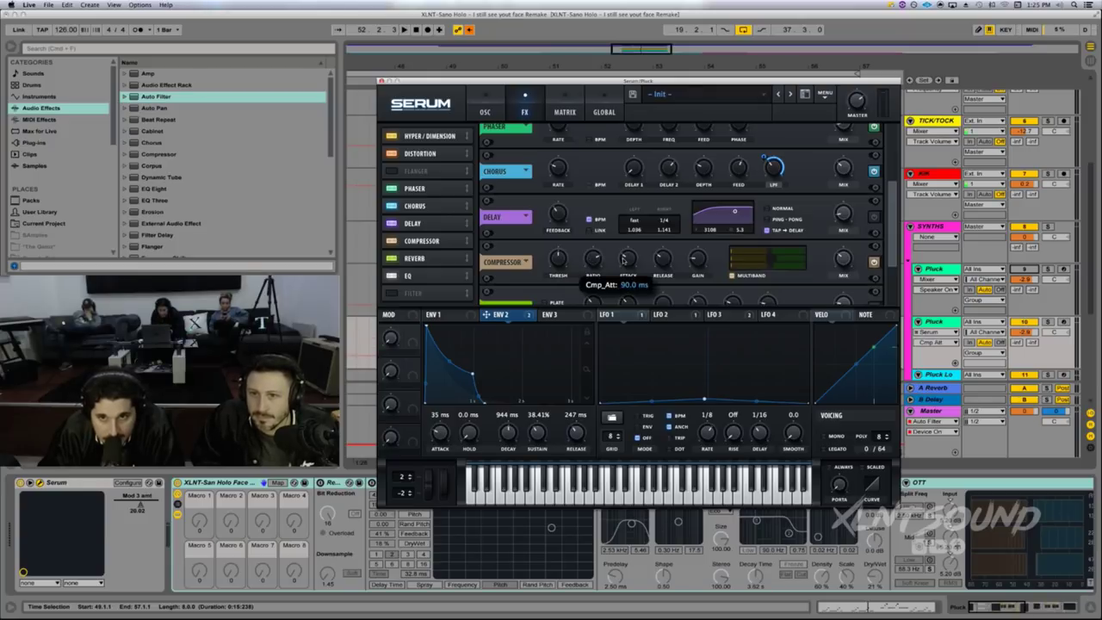
pyautogui.click(665, 260)
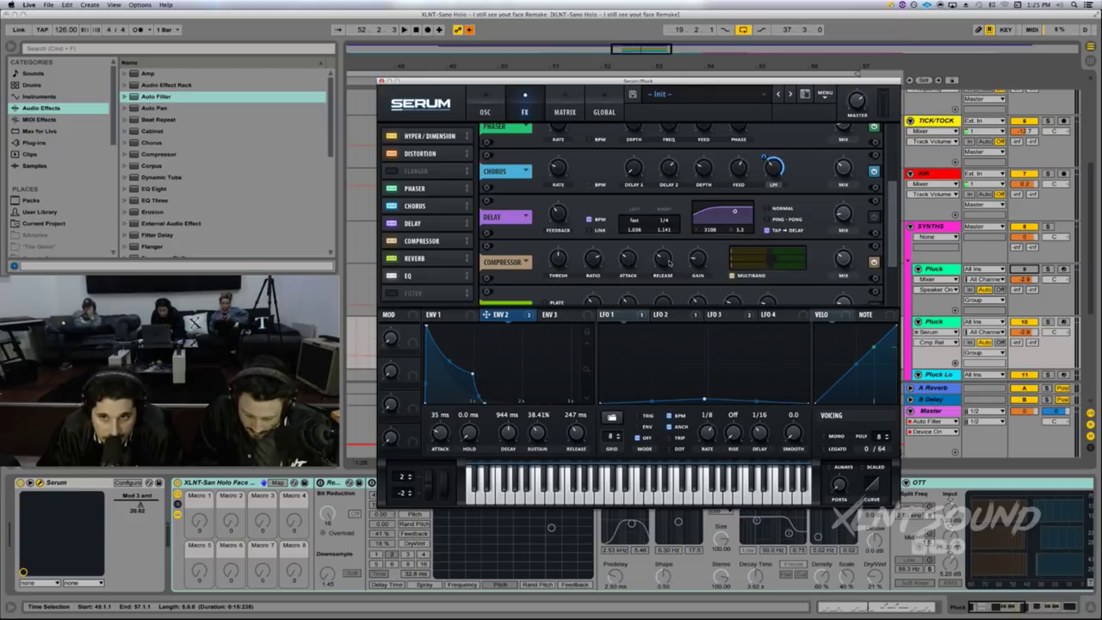
pyautogui.click(696, 260)
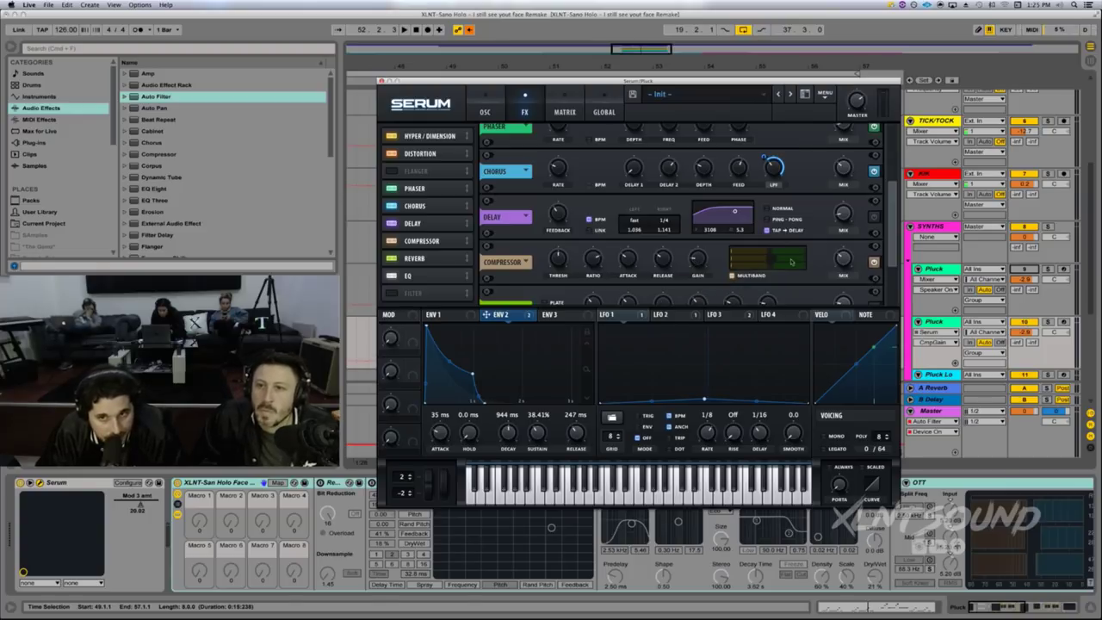
pyautogui.click(843, 260)
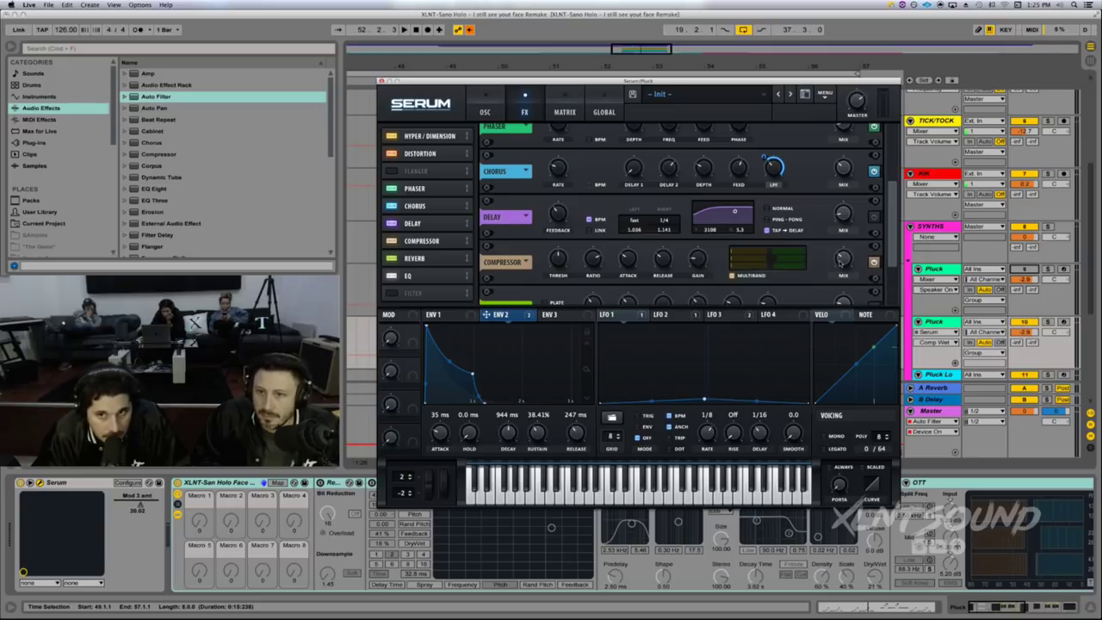
pyautogui.press('space')
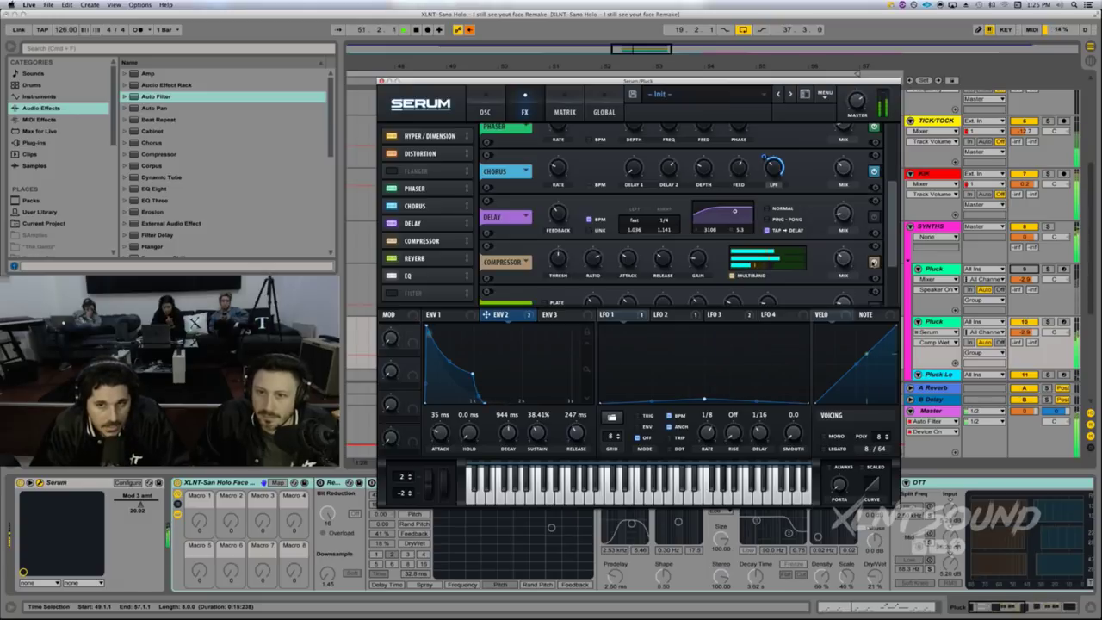
# Step: Enable the hall reverb in the effects rack, check its size, decay, cuts, spin, spin depth and mix, and audition it
pyautogui.scroll(-3, 892, 242)
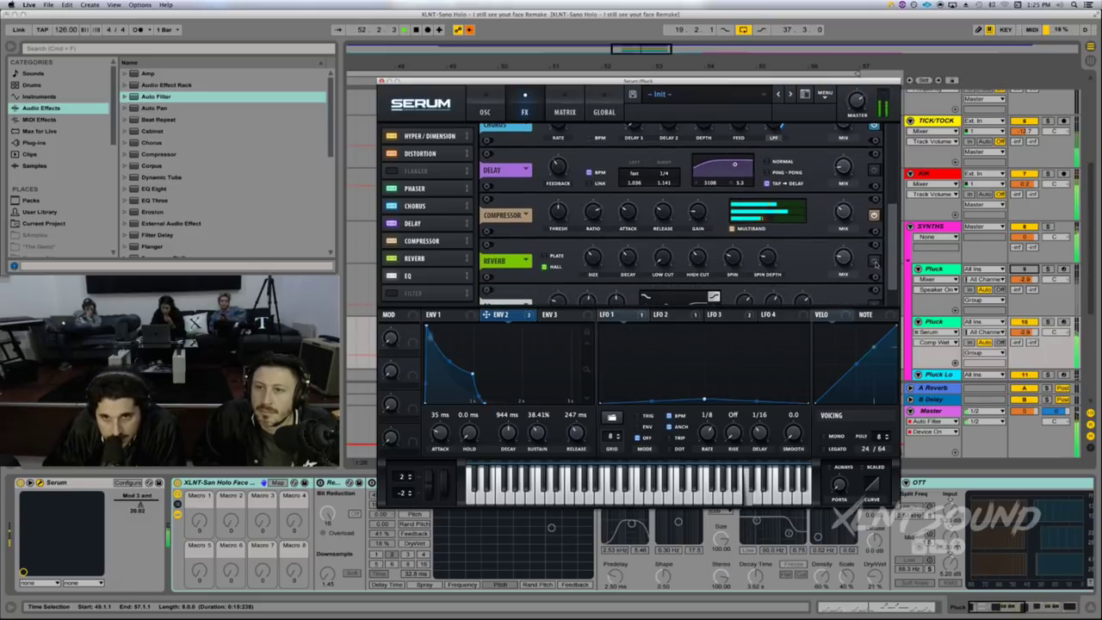
pyautogui.press('space')
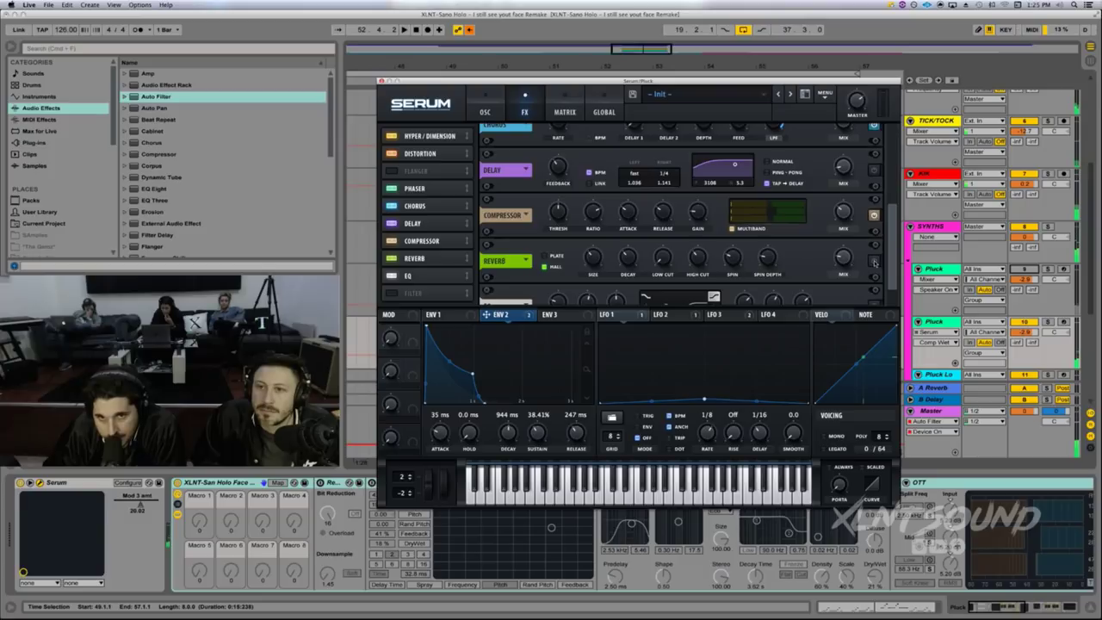
pyautogui.click(873, 262)
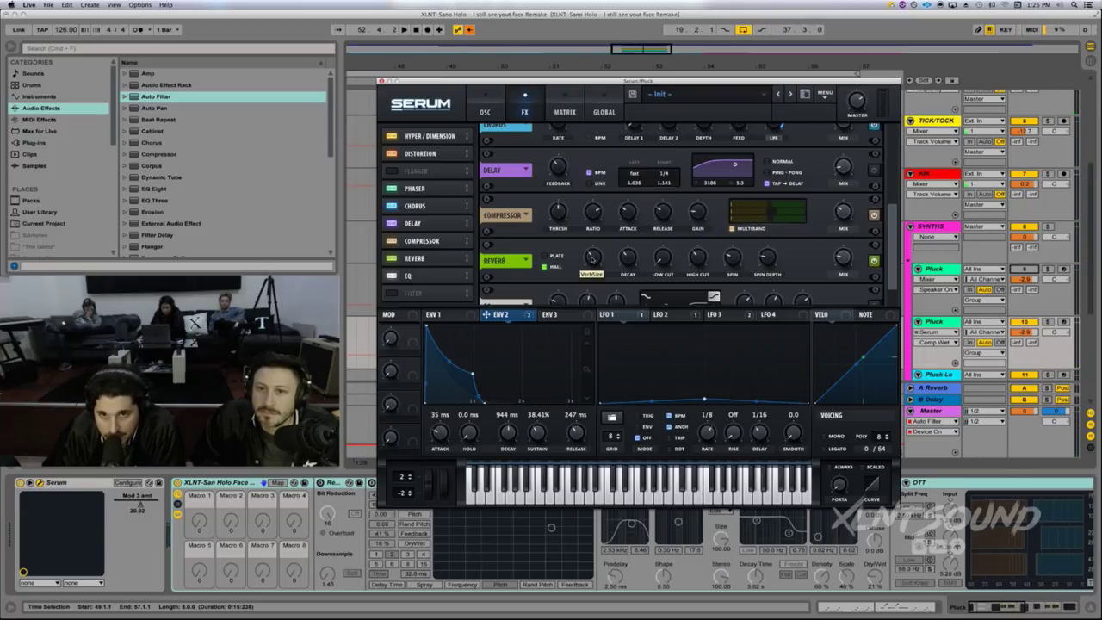
pyautogui.click(592, 257)
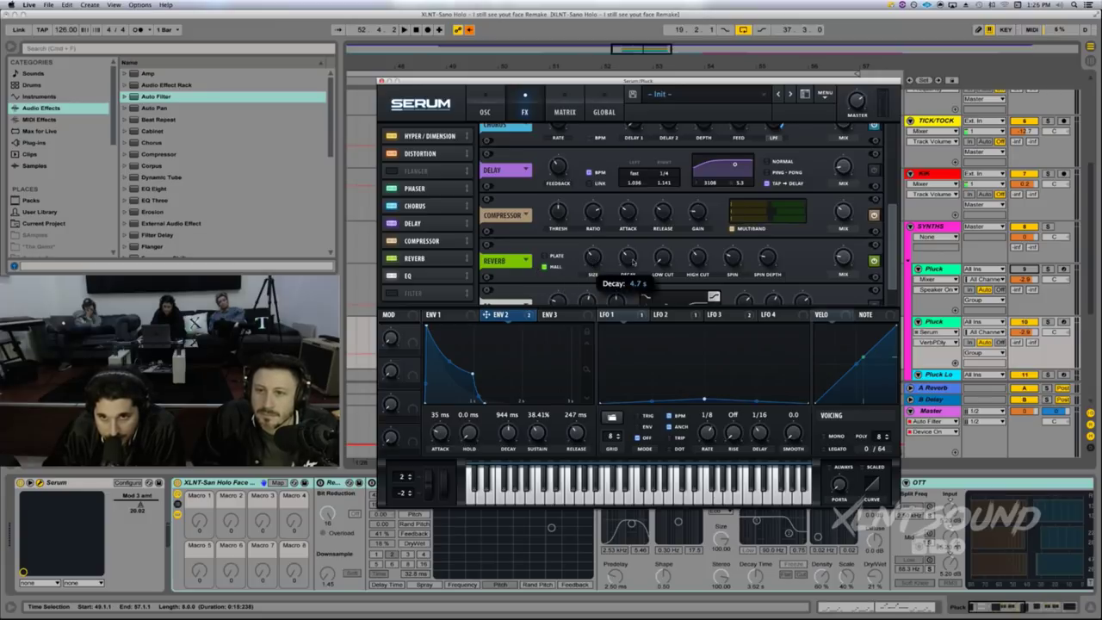
pyautogui.click(661, 257)
pyautogui.click(698, 258)
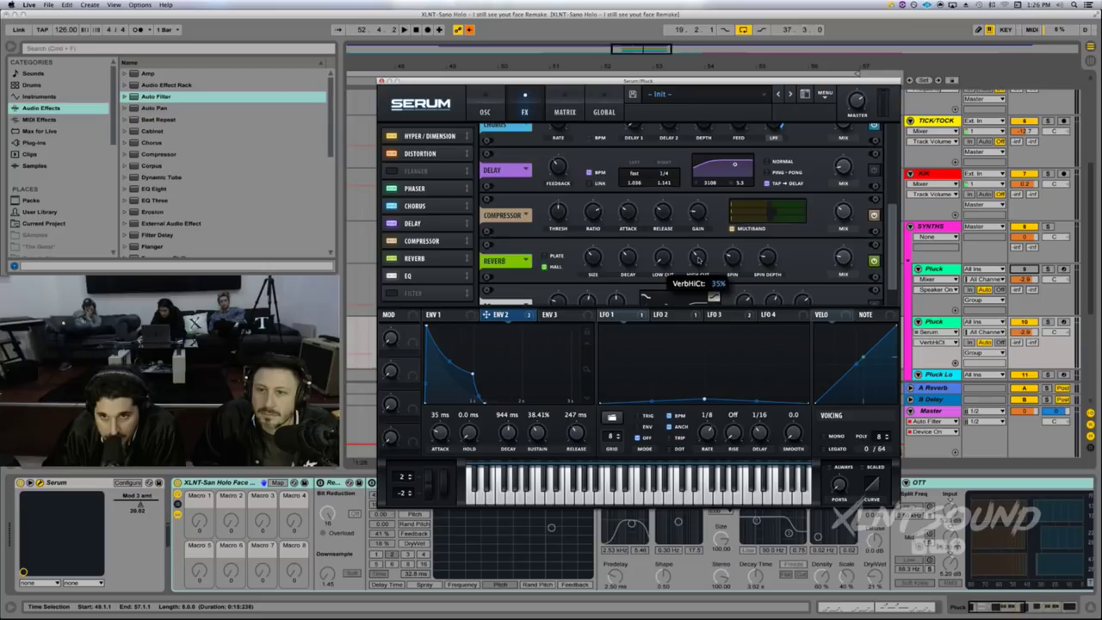
pyautogui.click(732, 257)
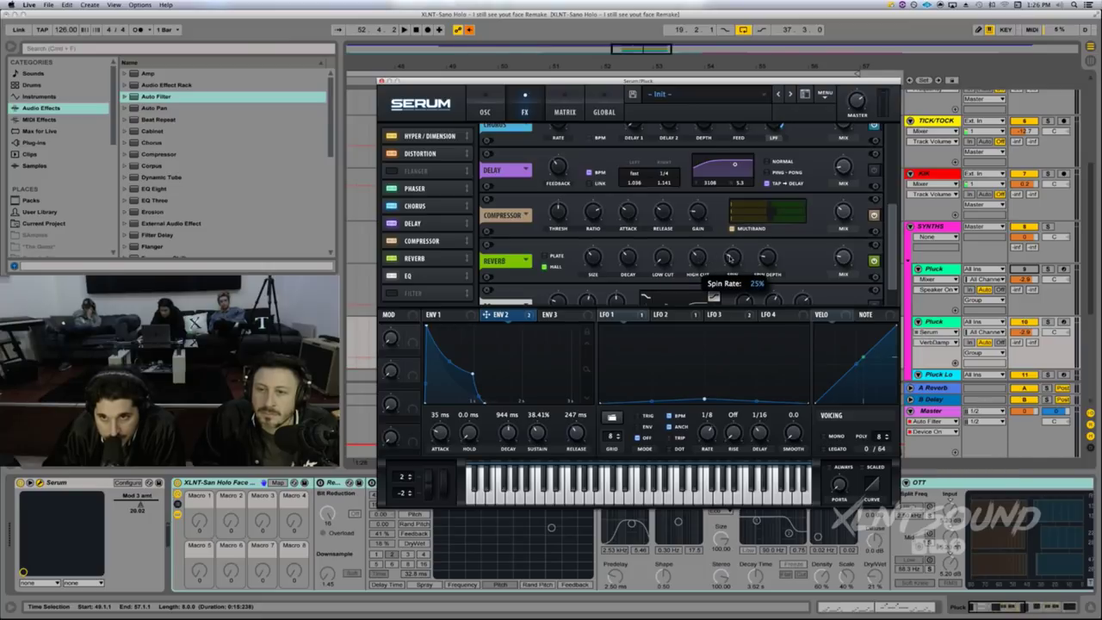
pyautogui.click(766, 257)
pyautogui.moveTo(840, 260)
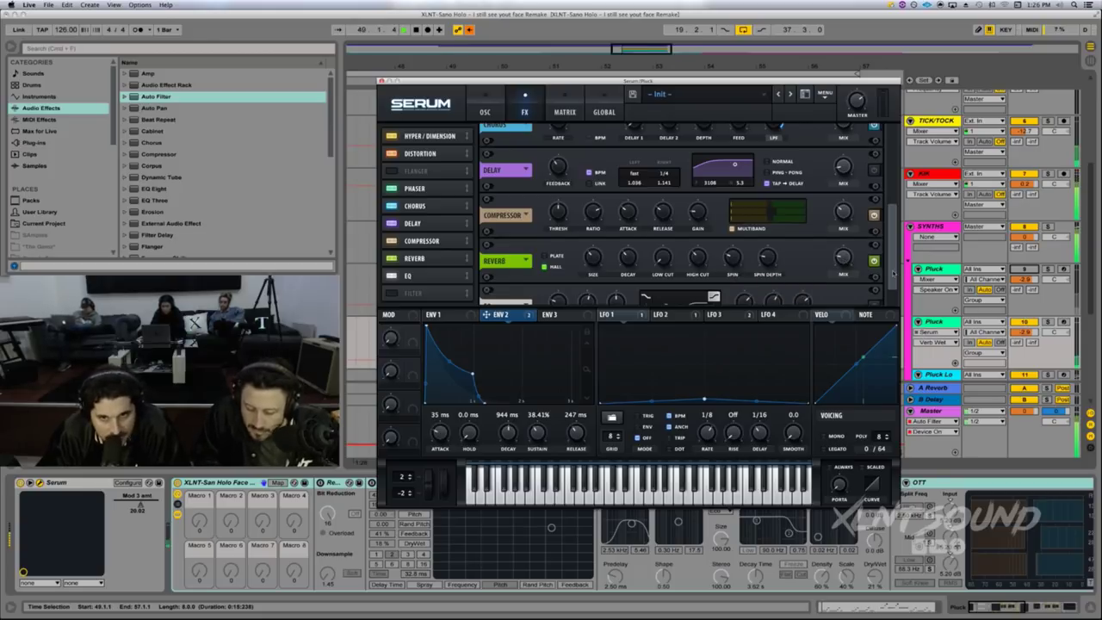
# Step: Enable the EQ, check the frequency, Q and gain of its low and high bands, and audition it during playback
pyautogui.scroll(-2, 891, 279)
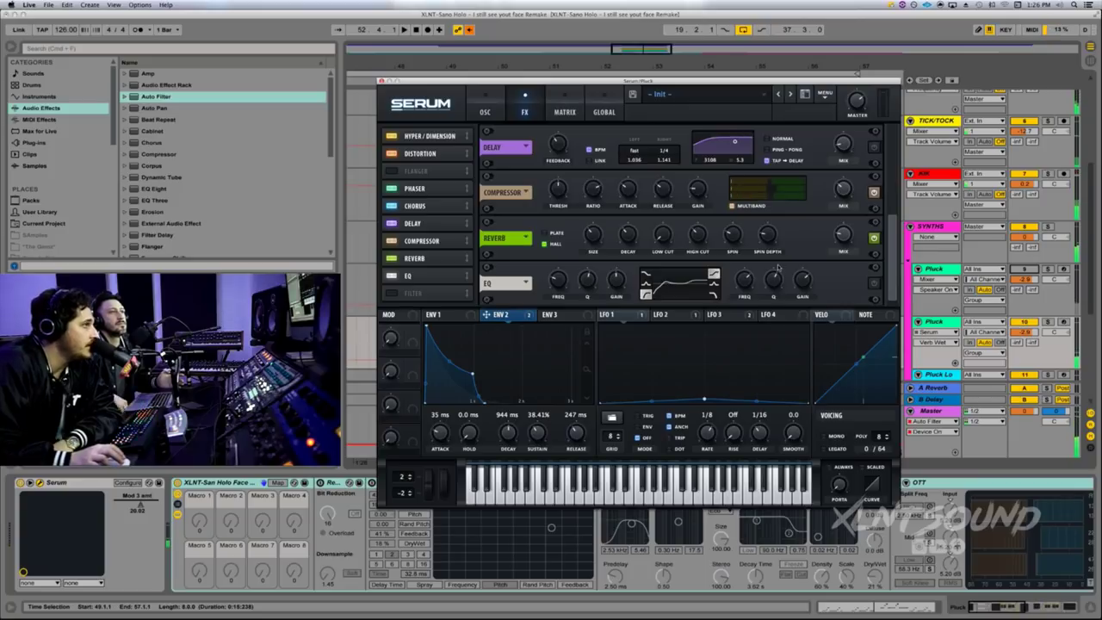
pyautogui.scroll(1, 515, 281)
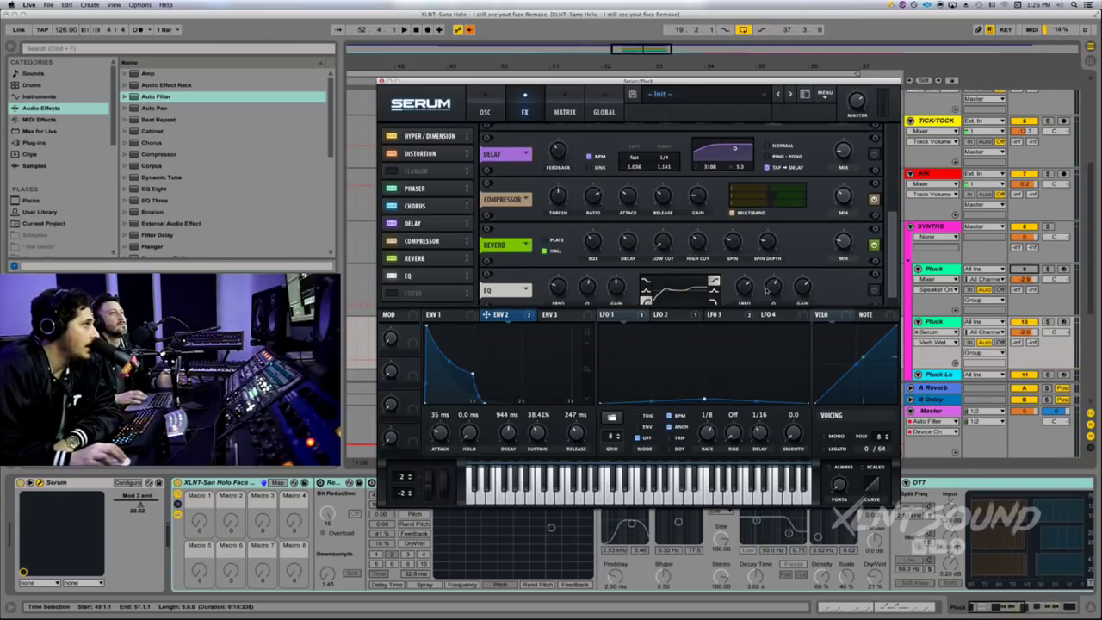
pyautogui.click(875, 291)
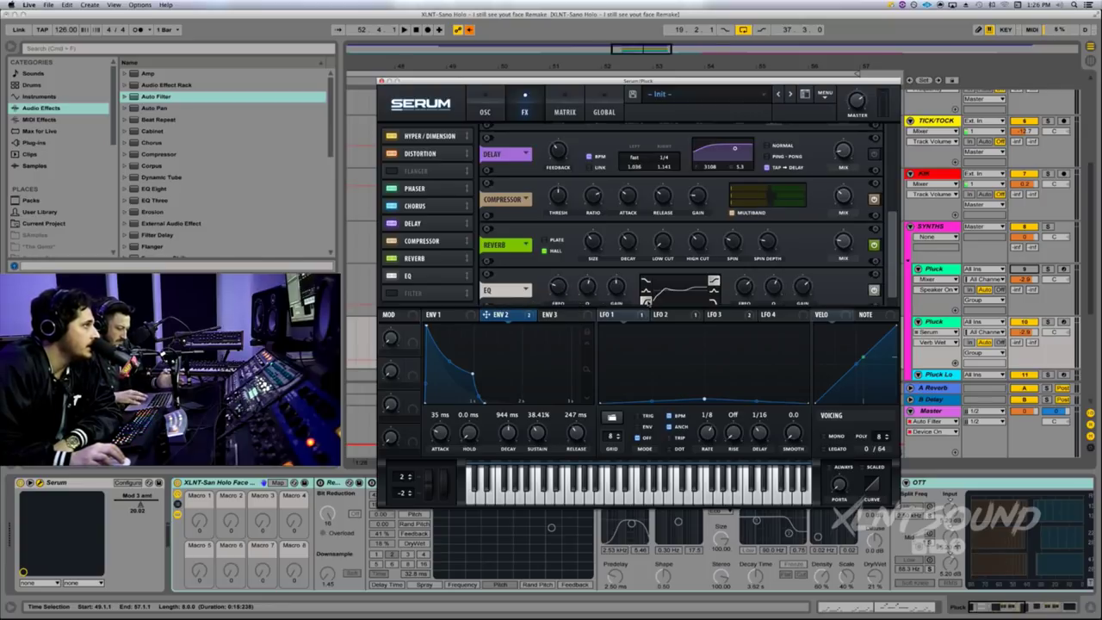
pyautogui.click(562, 288)
pyautogui.click(591, 288)
pyautogui.click(615, 288)
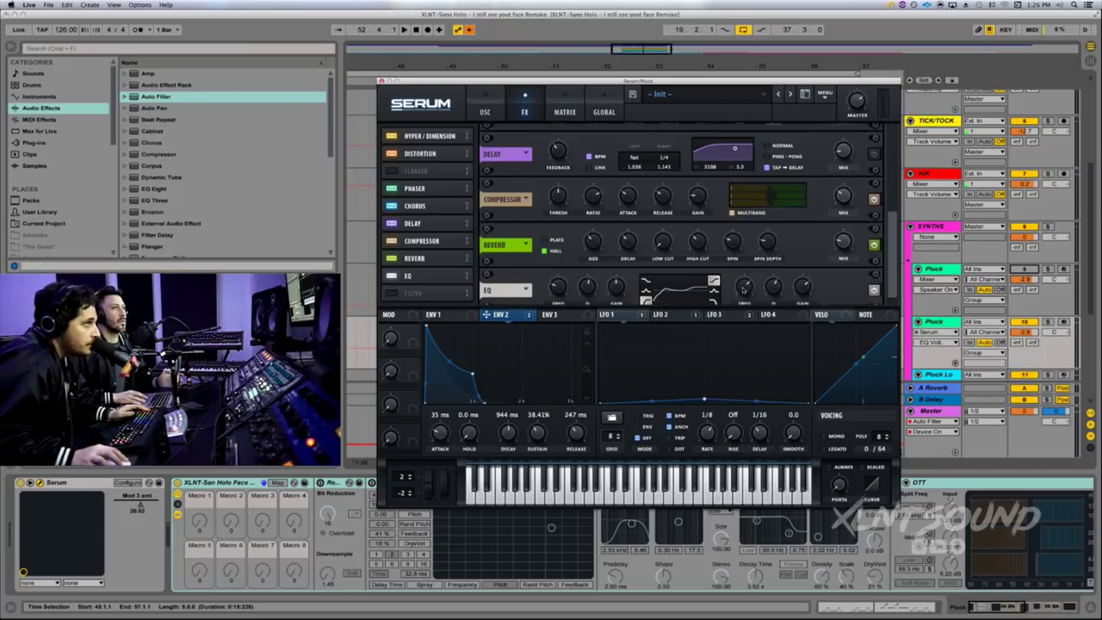
pyautogui.click(744, 287)
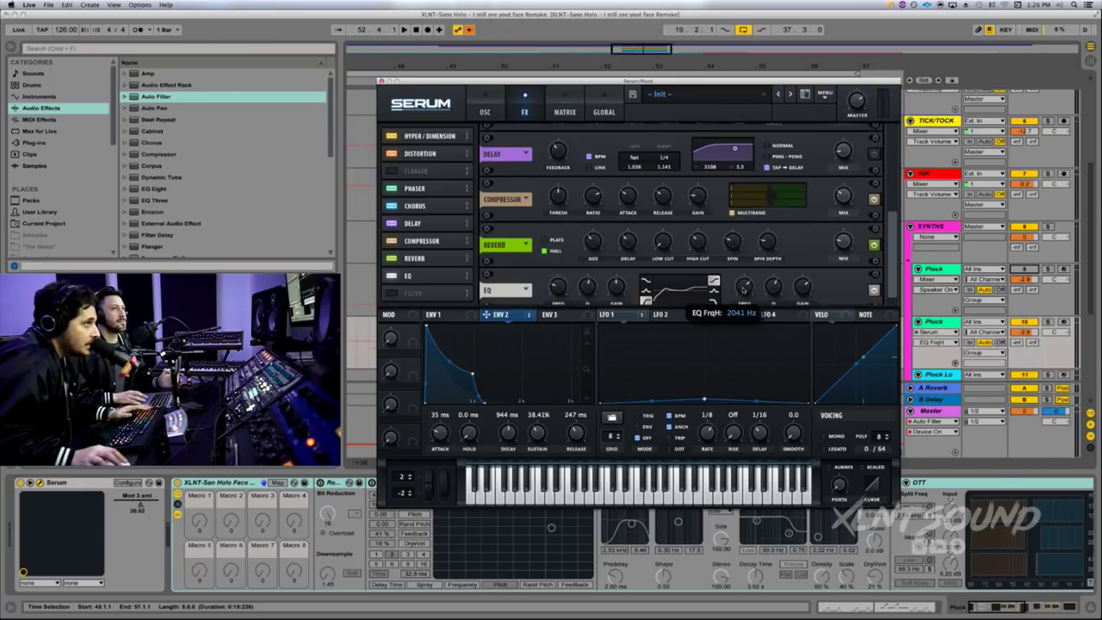
pyautogui.click(773, 287)
pyautogui.click(803, 286)
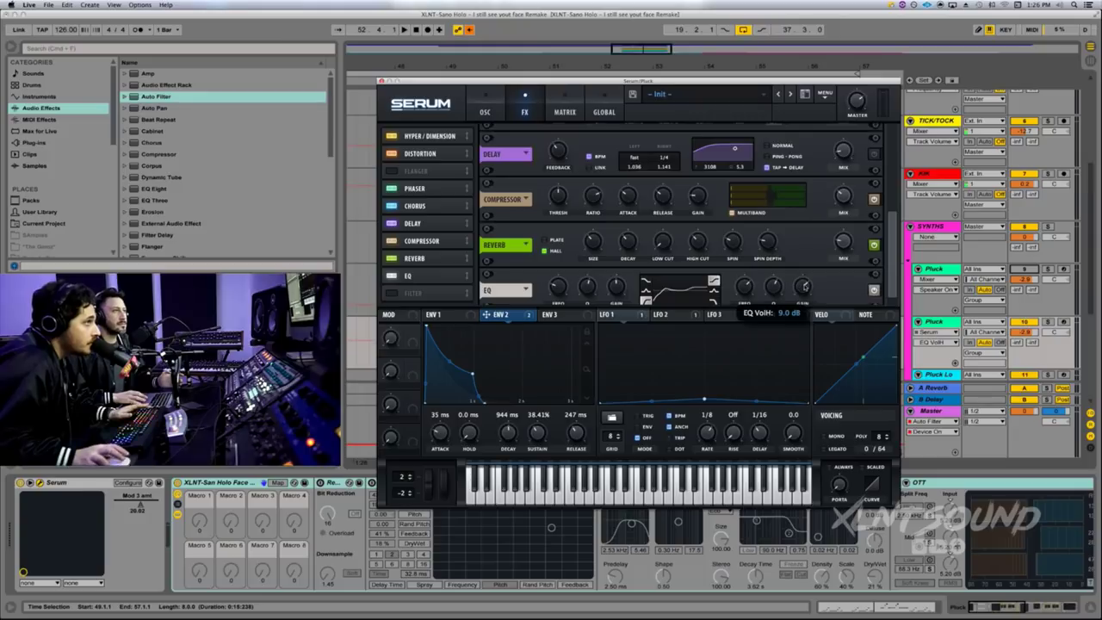
pyautogui.press('space')
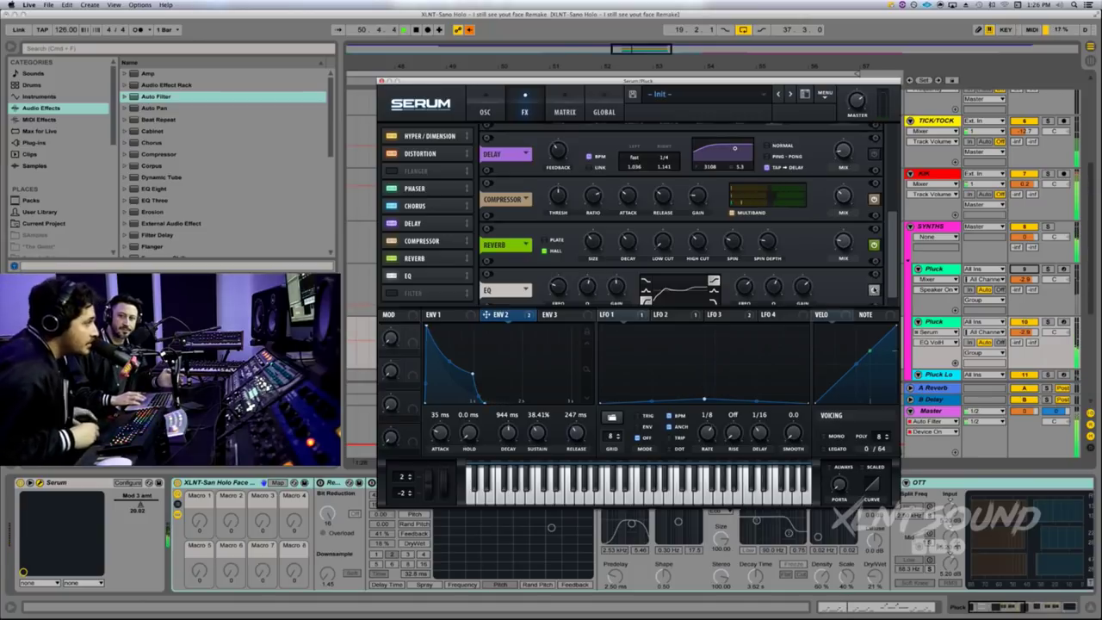
pyautogui.press('space')
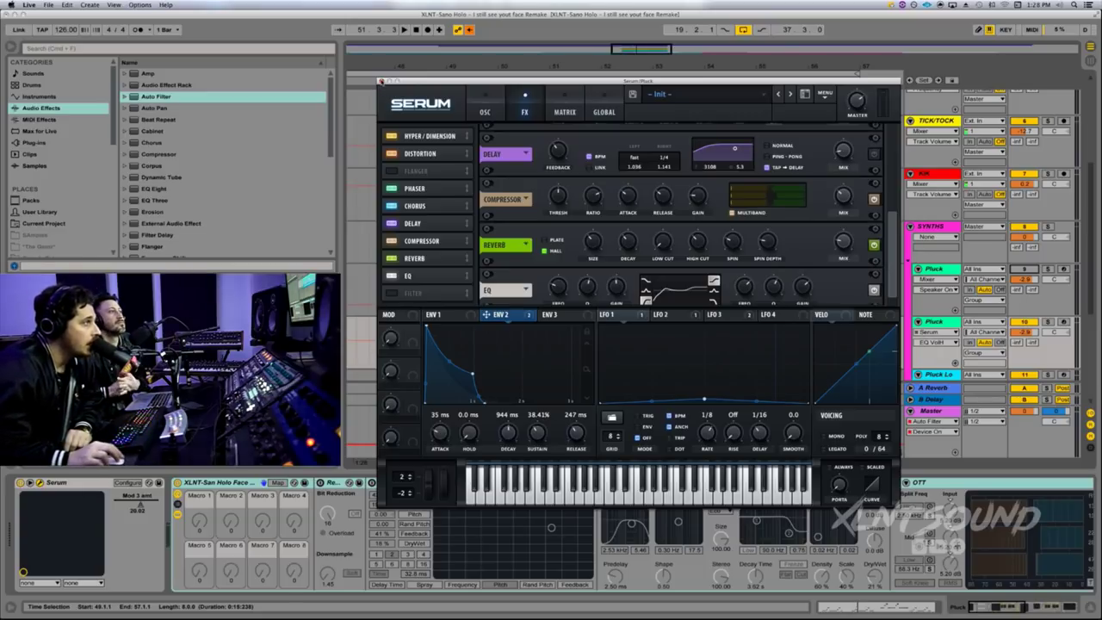
# Step: Hide the Serum window, select the San Holo effect rack and enable its Redux device, comparing it against bypass
pyautogui.press('super+alt+p')
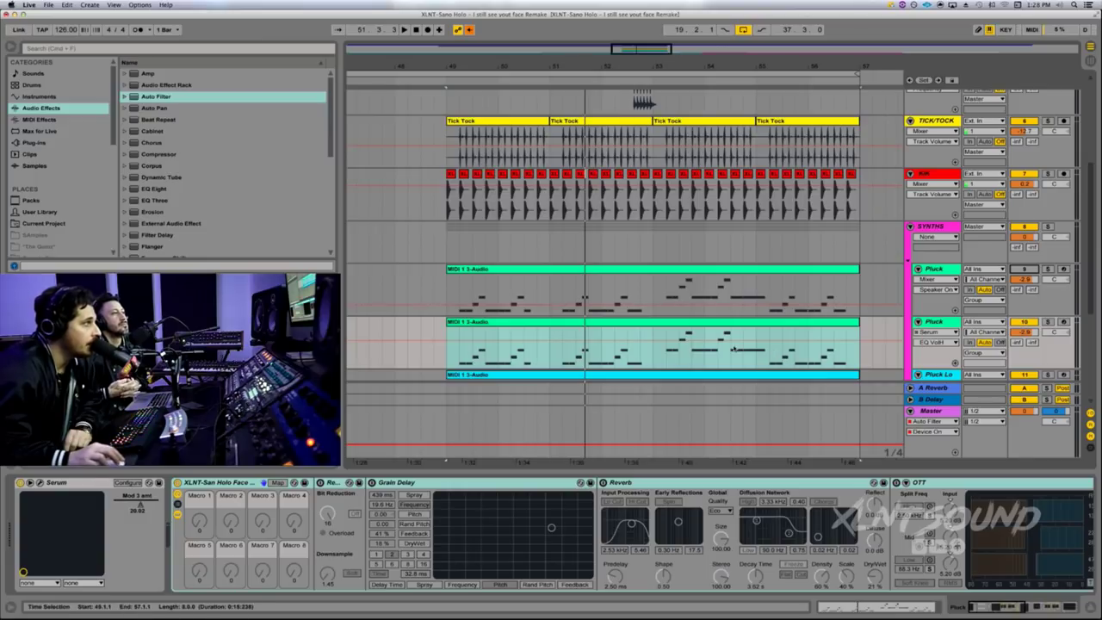
pyautogui.click(215, 484)
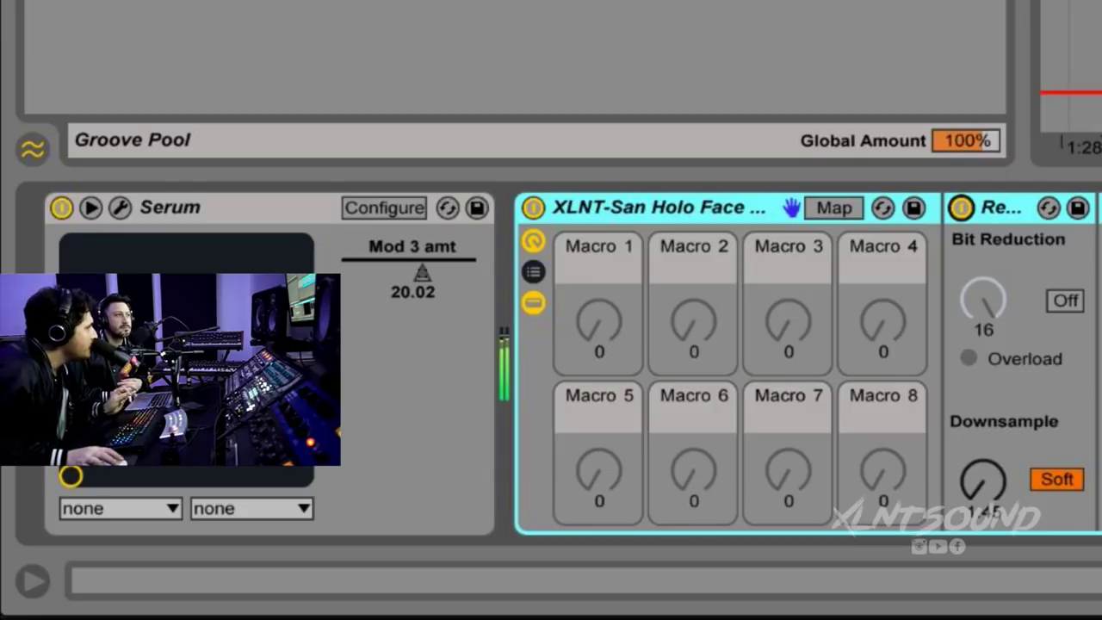
pyautogui.click(953, 211)
pyautogui.click(953, 211)
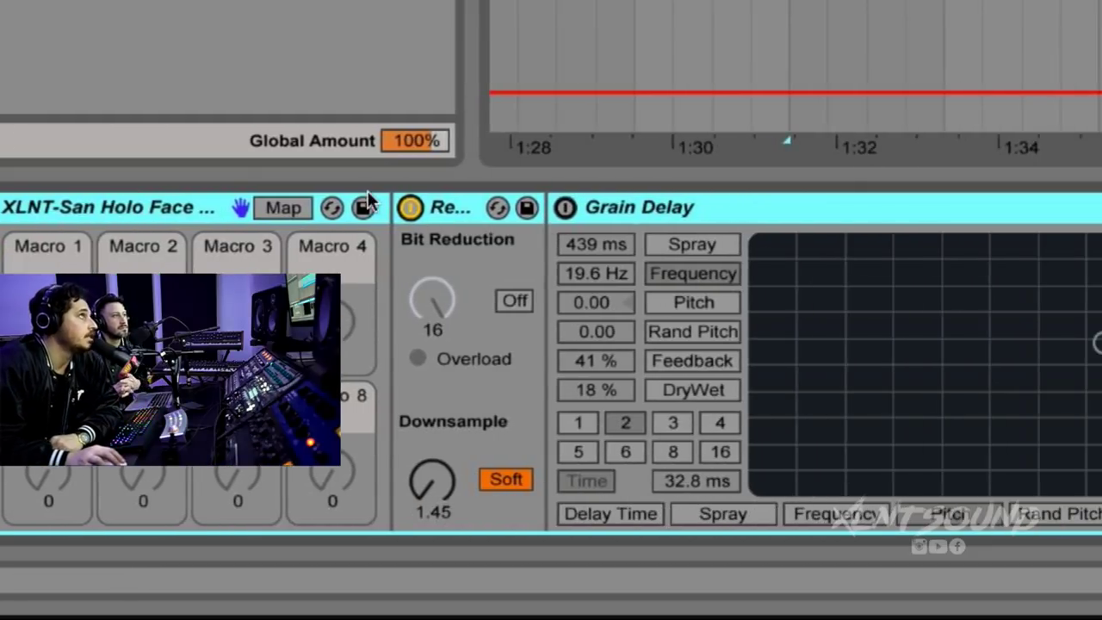
# Step: Enable the rack's Grain Delay, compare it against bypass, and leave it switched on
pyautogui.click(565, 210)
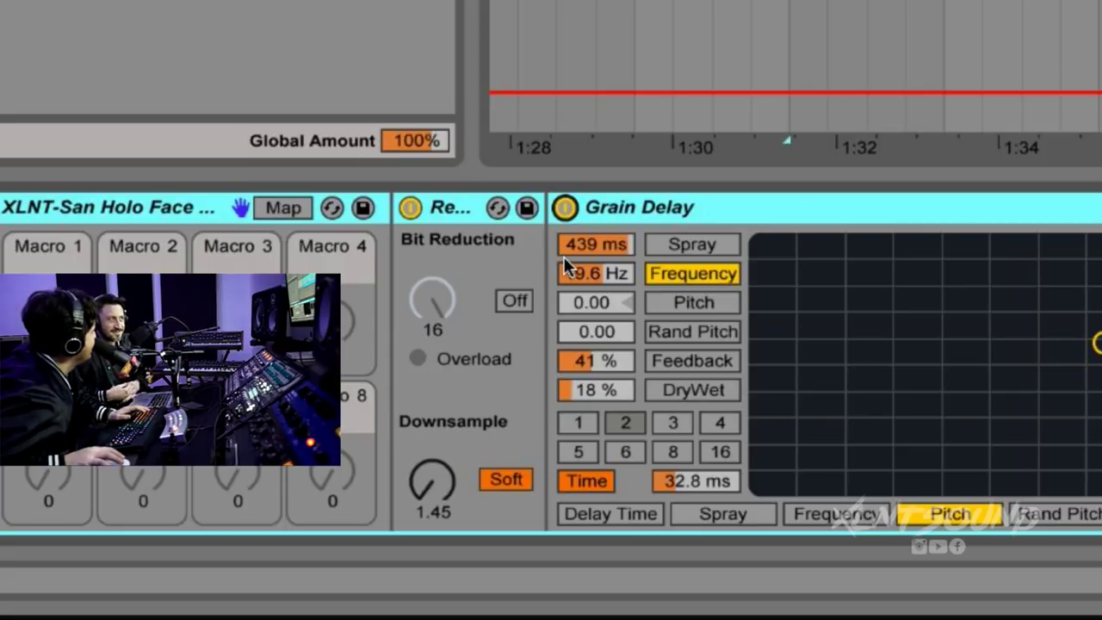
pyautogui.click(564, 207)
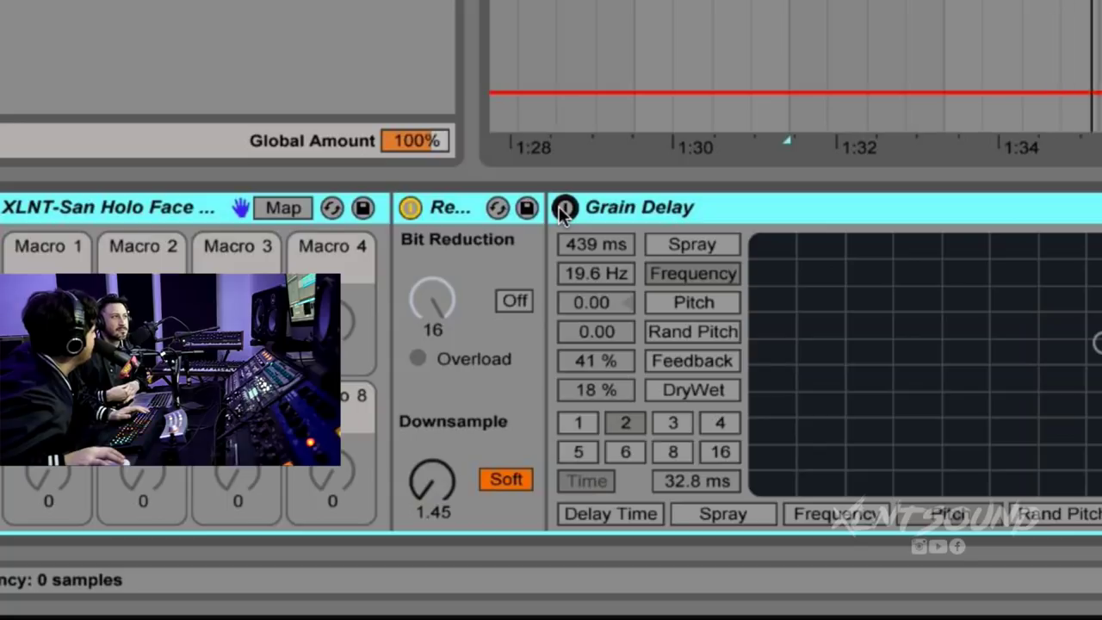
pyautogui.click(564, 208)
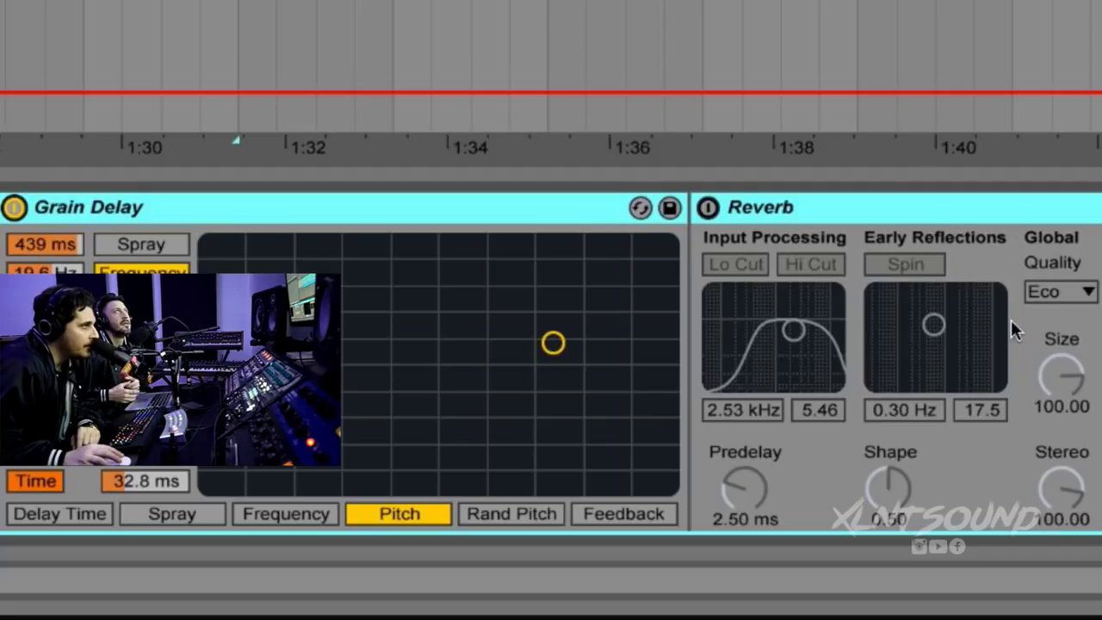
# Step: Enable the rack's Reverb and review its input filter, early reflections, size, decay time, diffusion network and dry/wet amount
pyautogui.click(708, 207)
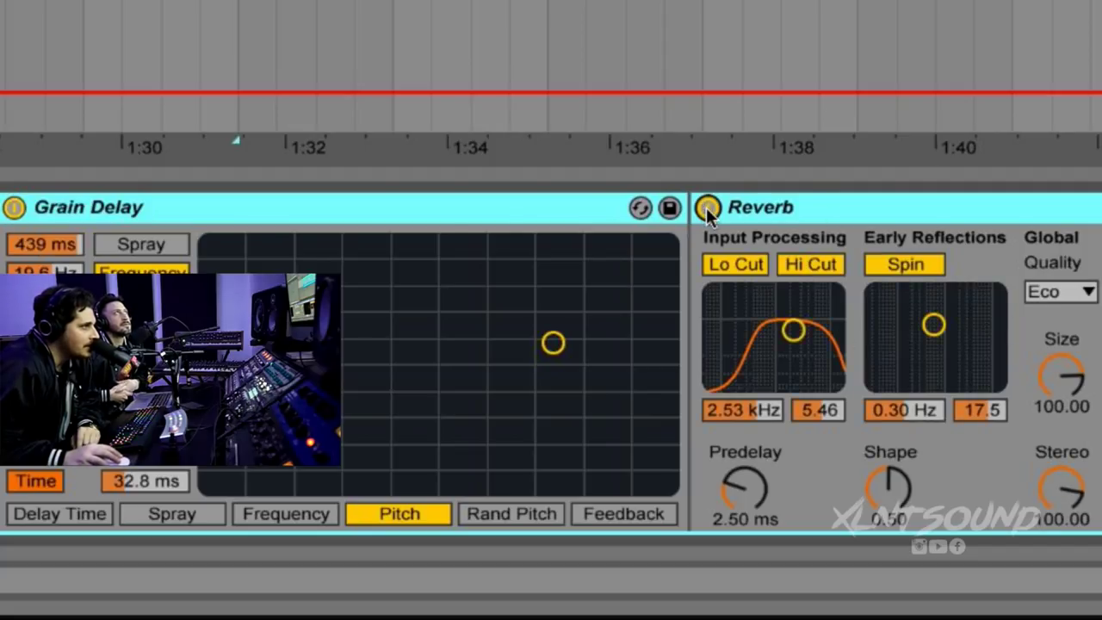
pyautogui.click(793, 336)
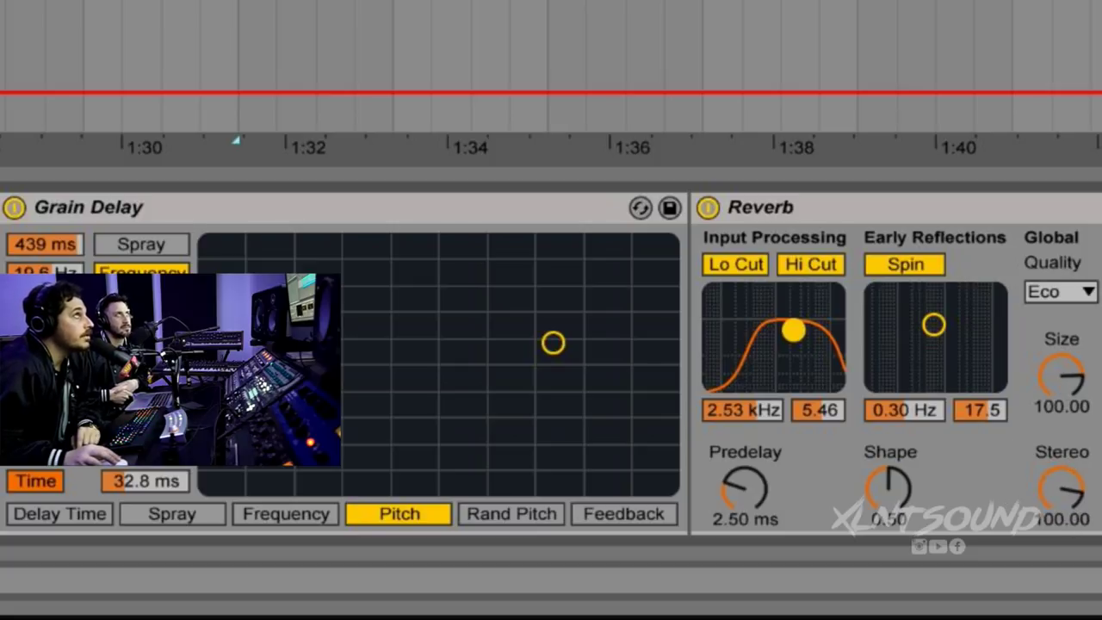
pyautogui.hscroll(8, 1075, 468)
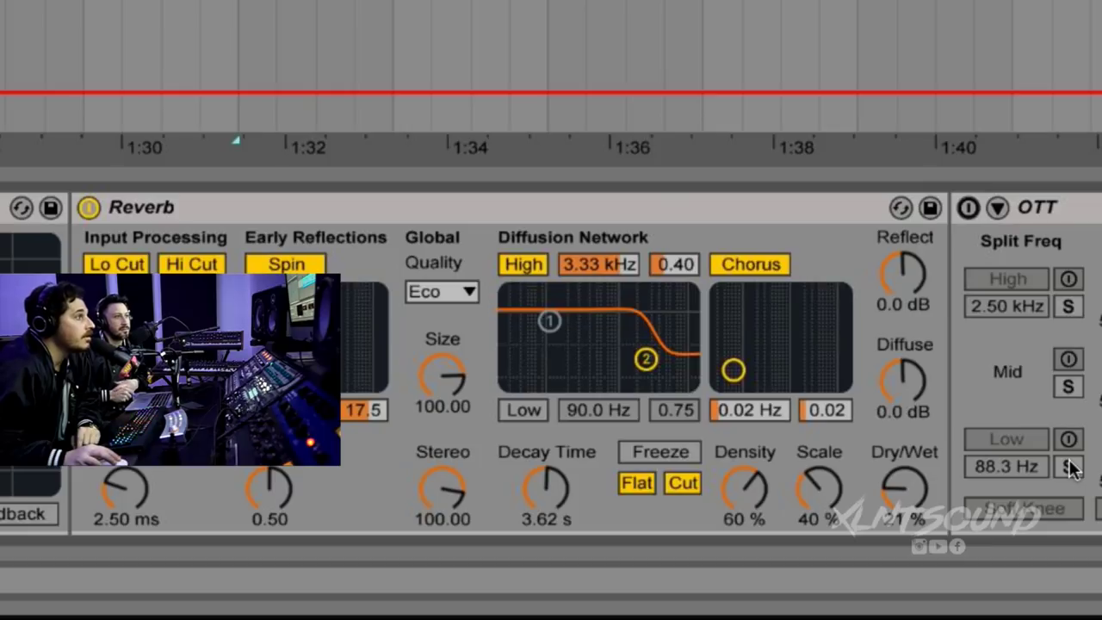
pyautogui.hscroll(-3, 1074, 468)
pyautogui.hscroll(3, 1075, 467)
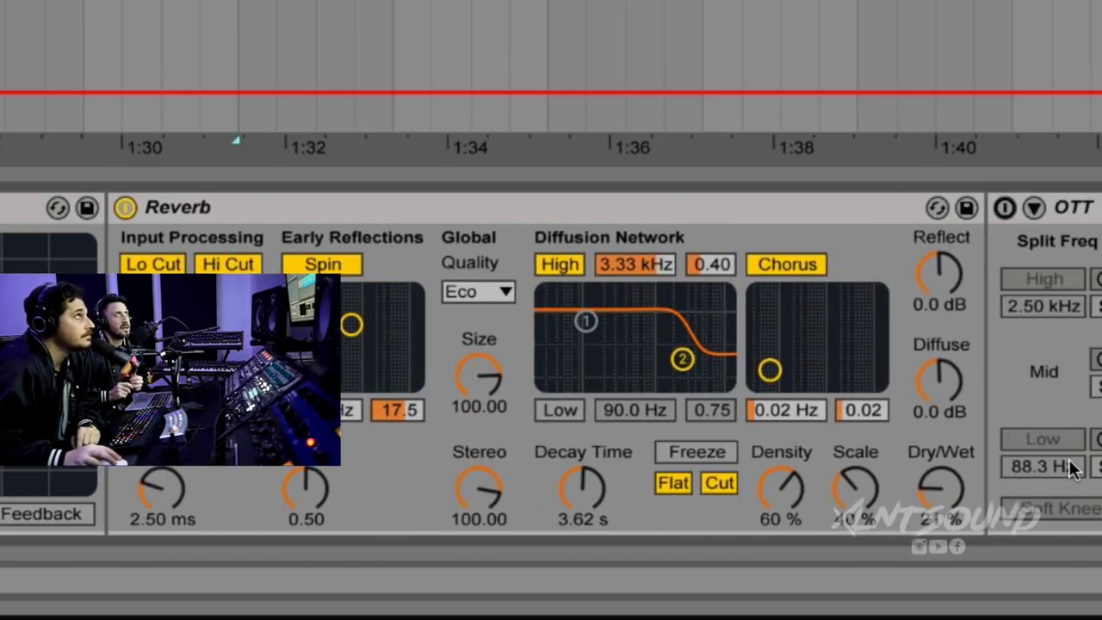
pyautogui.hscroll(-3, 1075, 467)
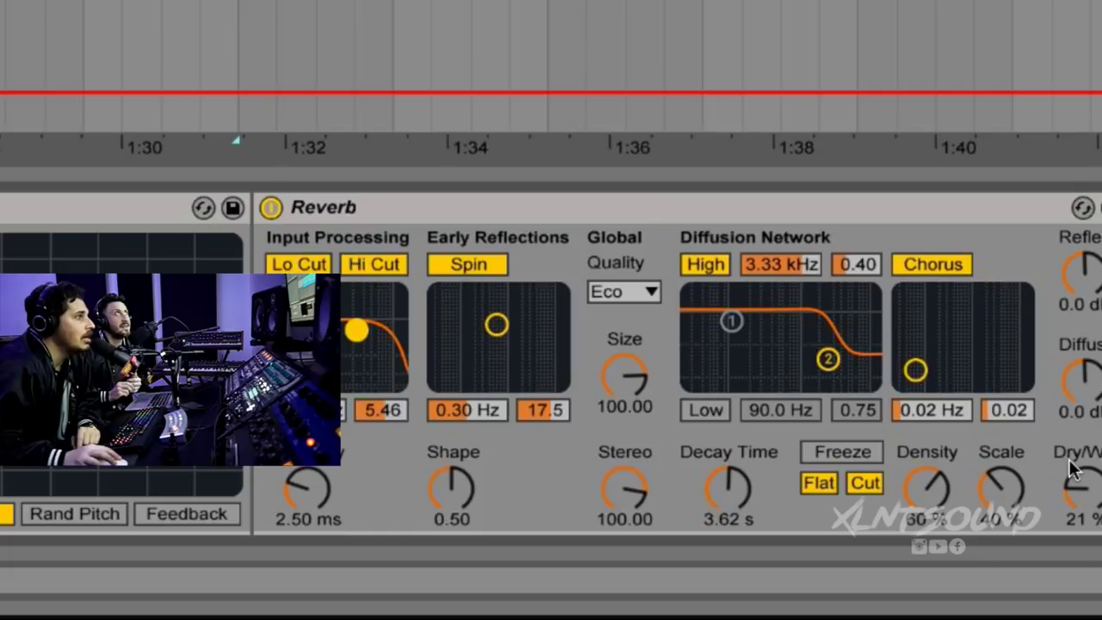
pyautogui.hscroll(-1, 1075, 468)
pyautogui.hscroll(8, 1074, 467)
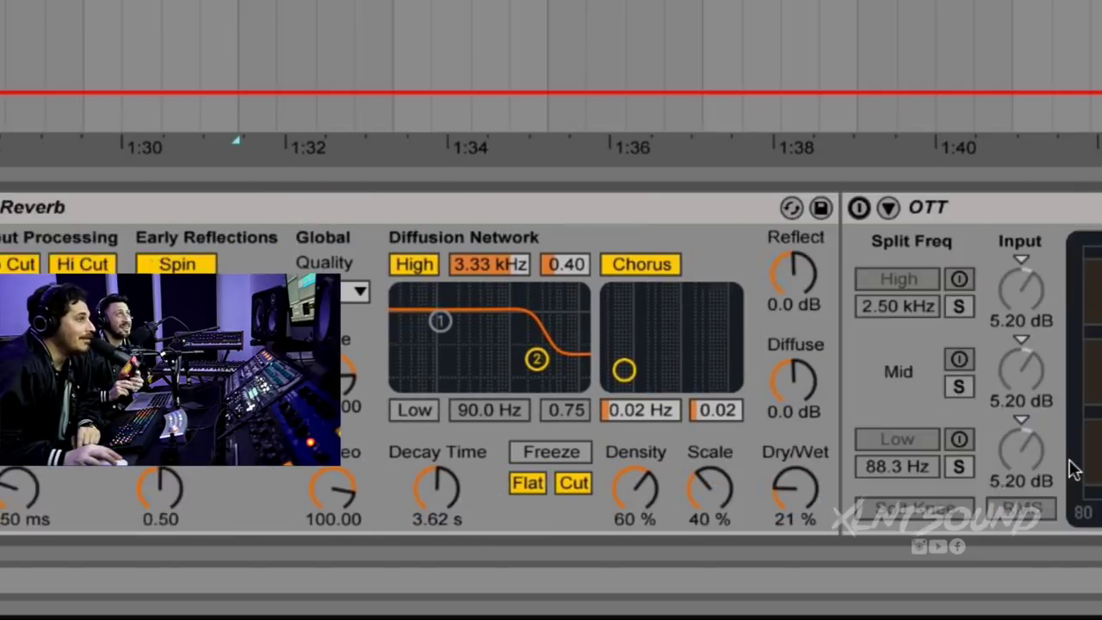
pyautogui.hscroll(-10, 1074, 467)
pyautogui.hscroll(-5, 1075, 468)
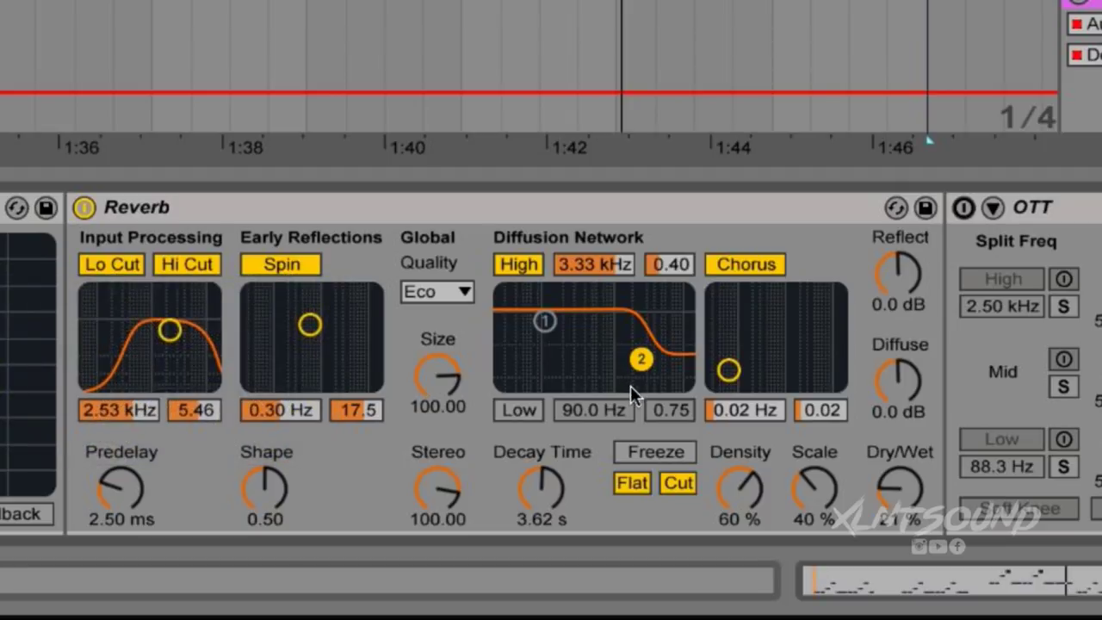
pyautogui.click(899, 457)
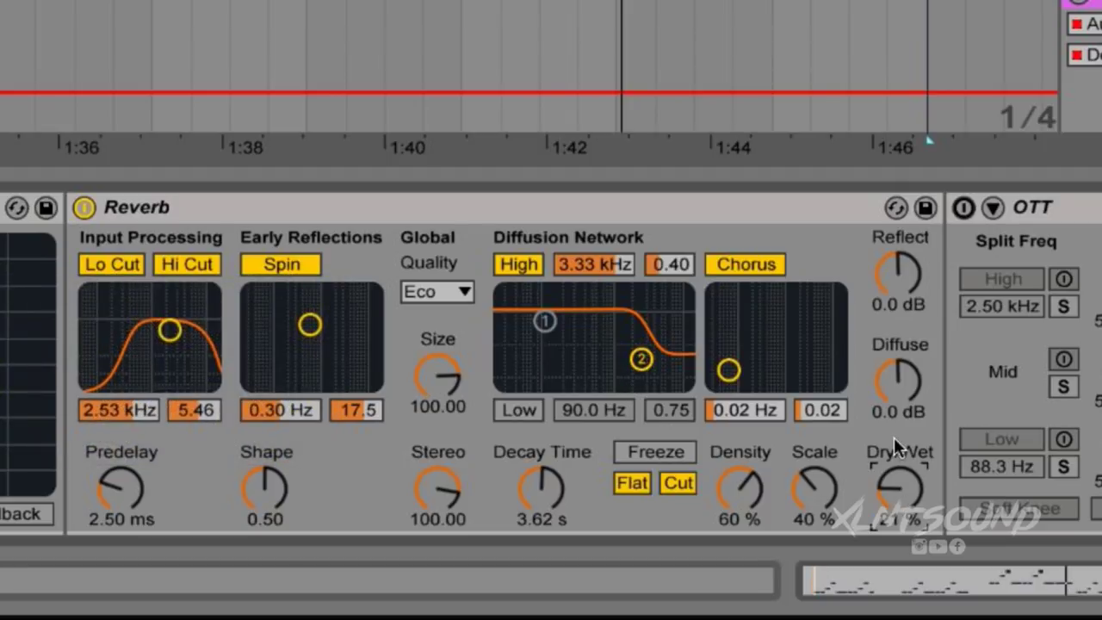
# Step: Enable the OTT multiband compressor and compare its low band switched off and on, leaving the band active
pyautogui.hscroll(10, 1081, 274)
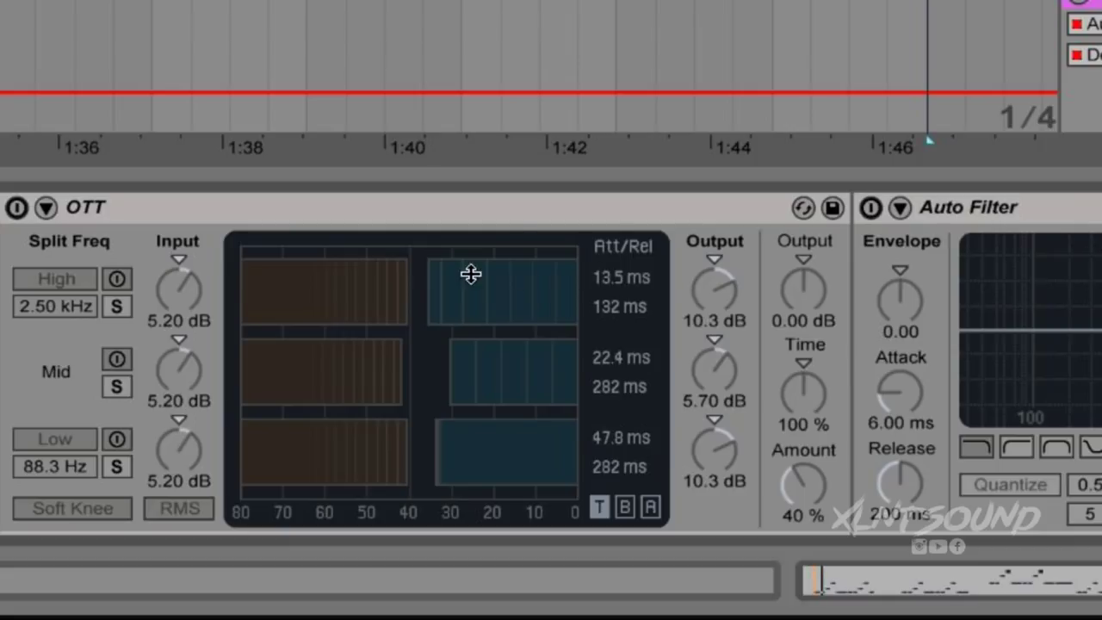
pyautogui.click(16, 208)
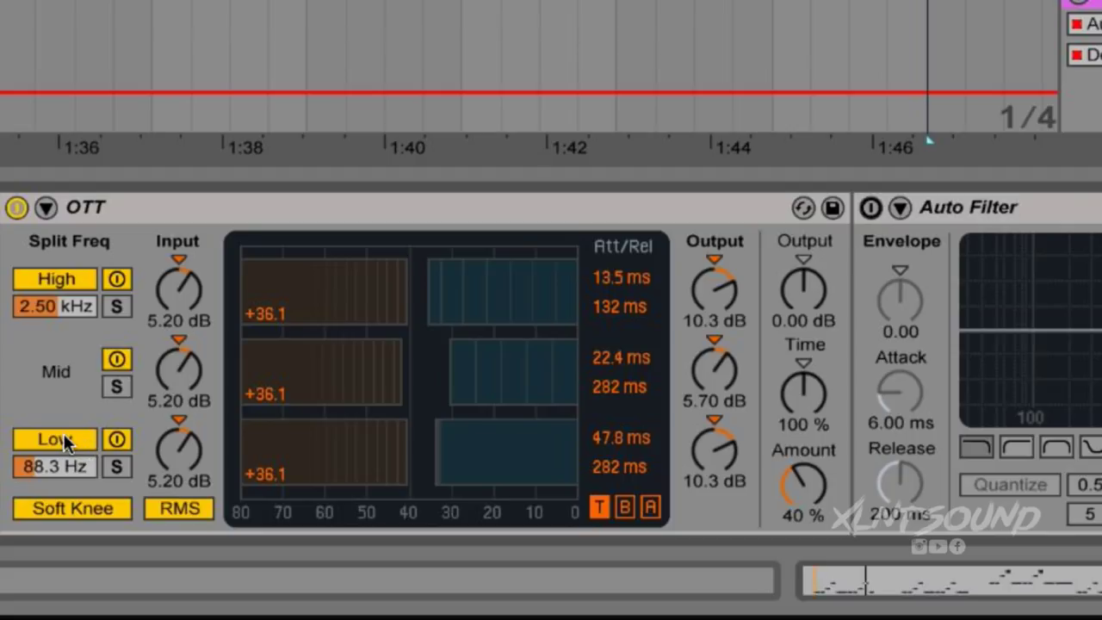
pyautogui.click(67, 442)
pyautogui.click(67, 442)
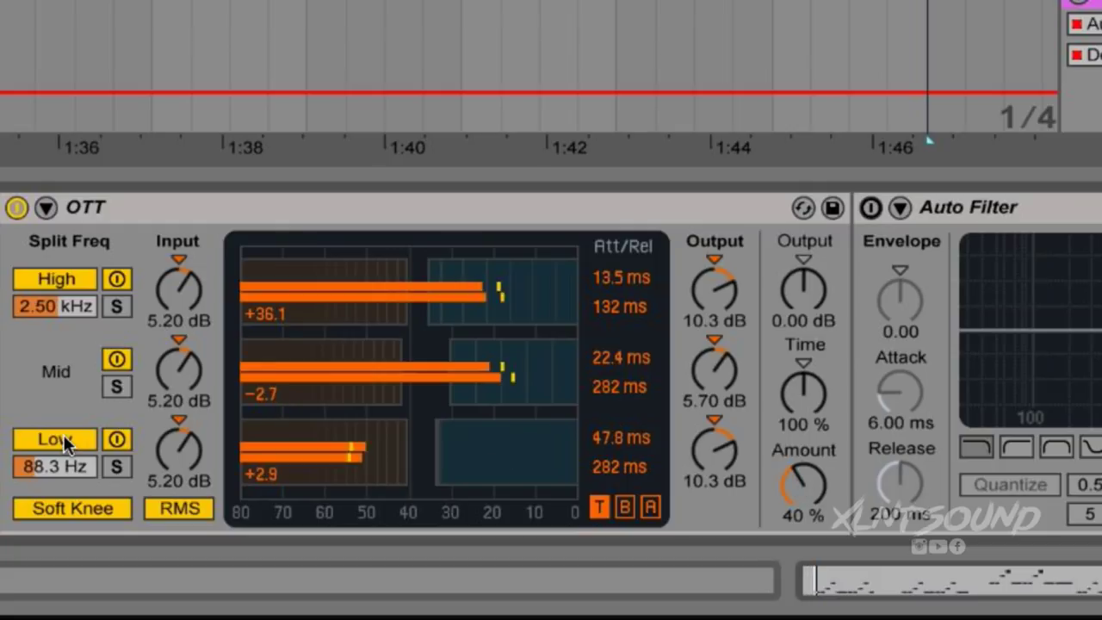
pyautogui.click(67, 442)
pyautogui.click(63, 437)
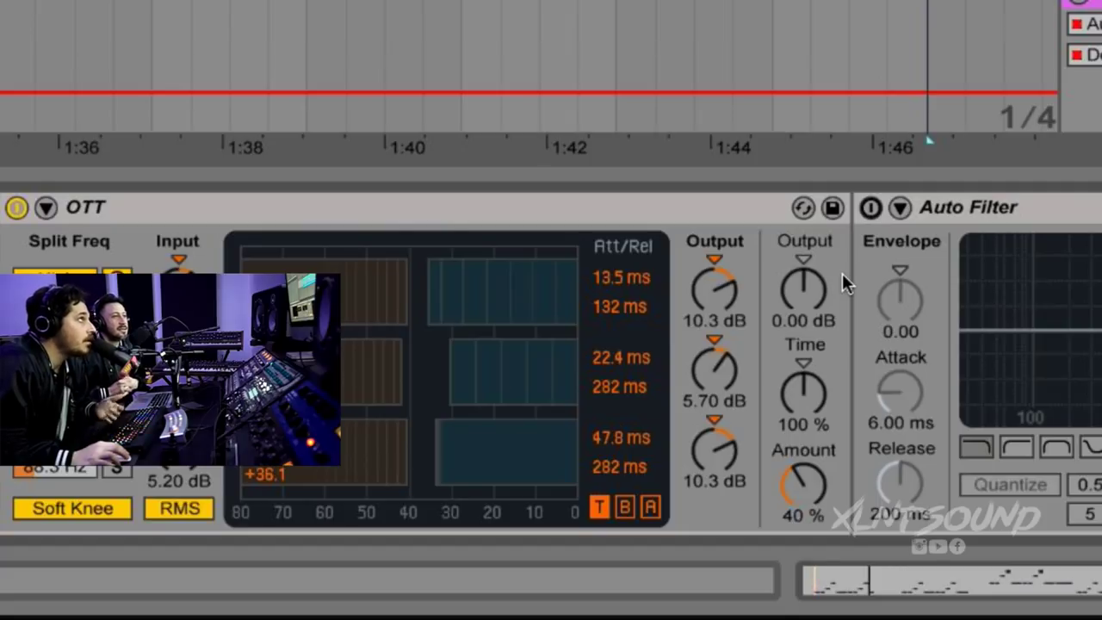
pyautogui.click(56, 452)
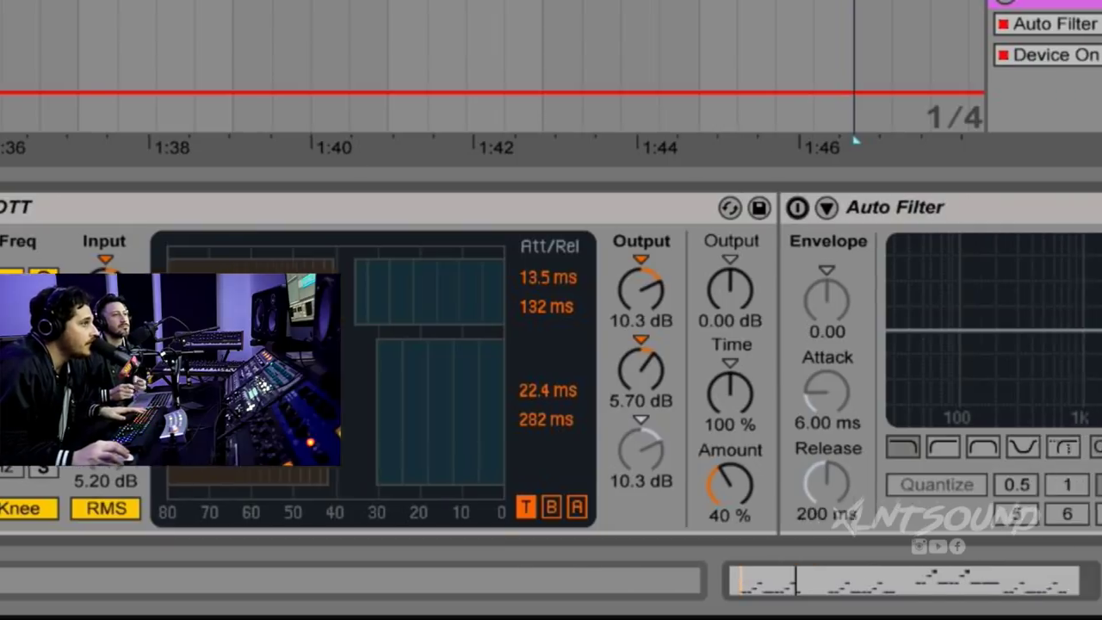
pyautogui.scroll(-5, 350, 201)
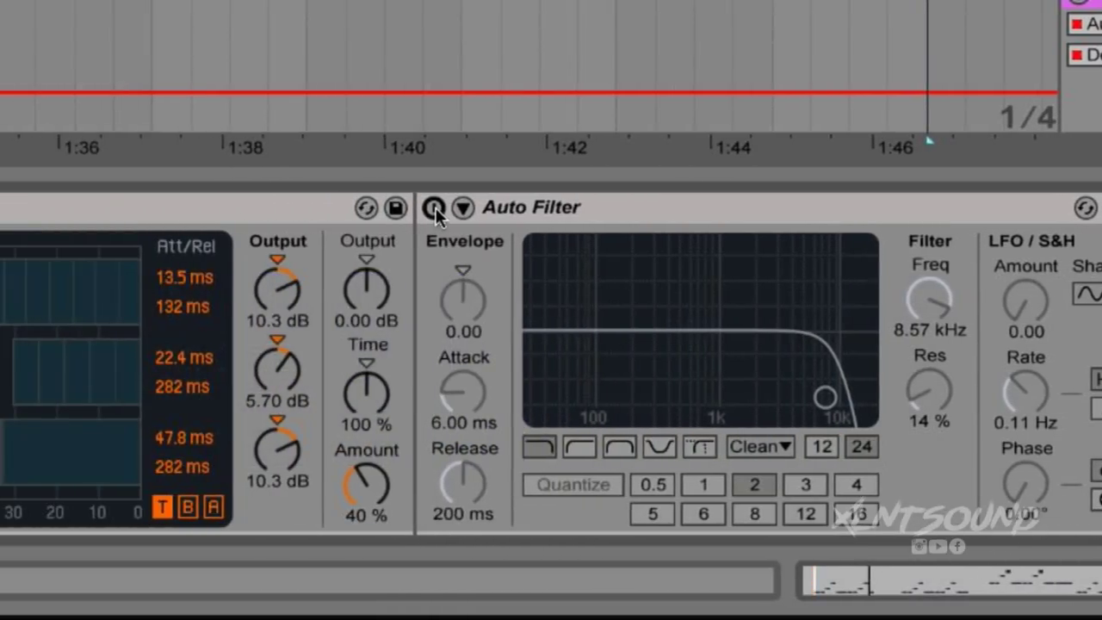
# Step: Enable the Auto Filter after the OTT and the Reverb that follows it in the Pluck chain
pyautogui.click(434, 207)
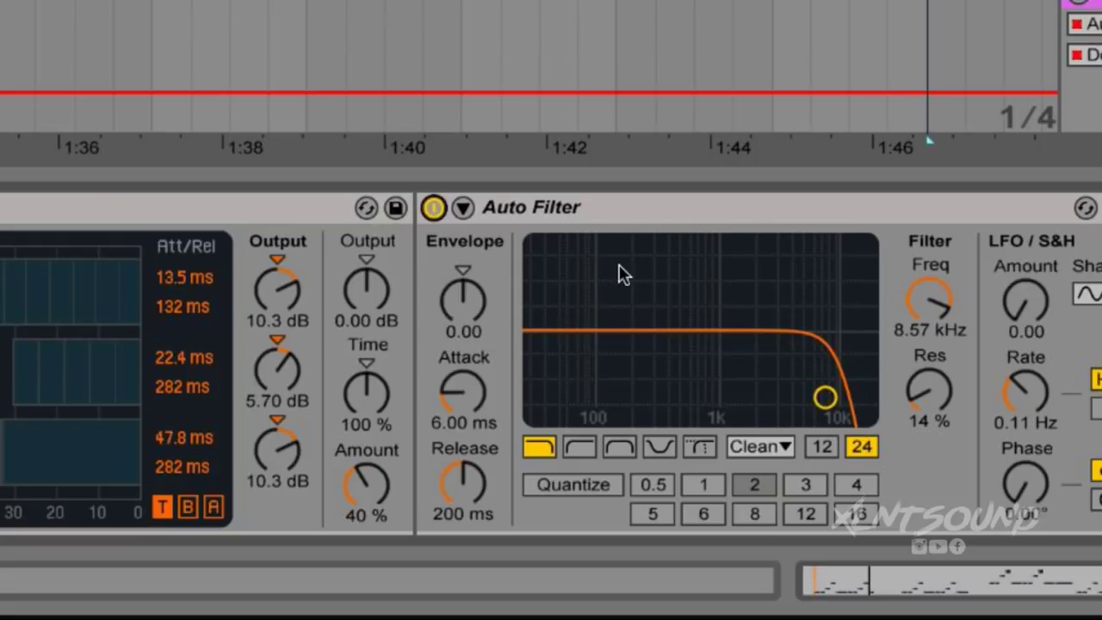
pyautogui.click(929, 300)
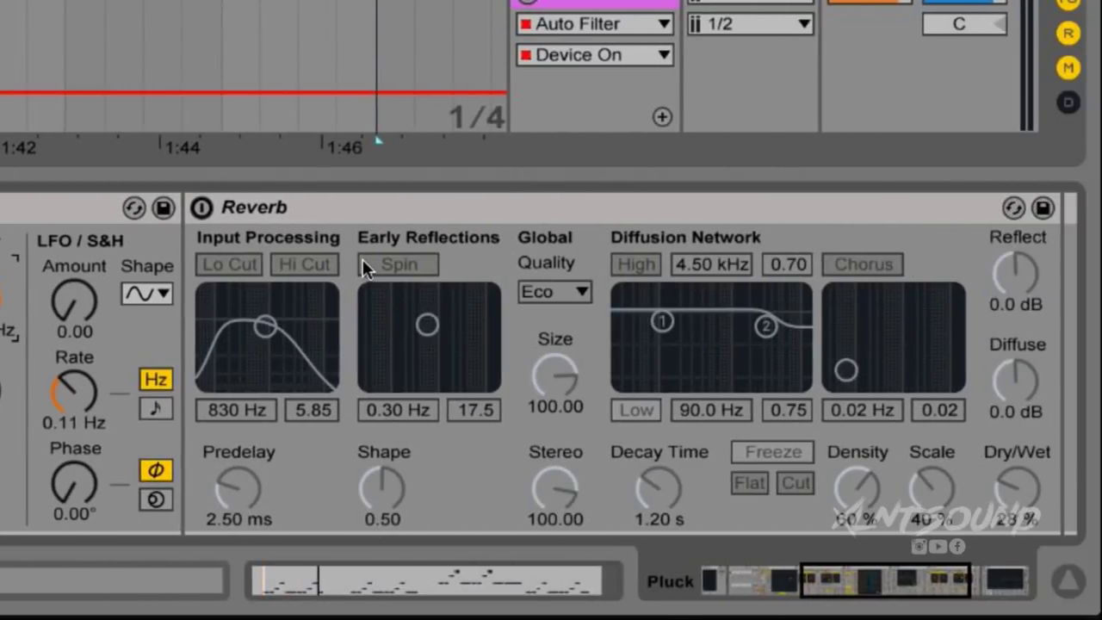
pyautogui.hscroll(3, 362, 259)
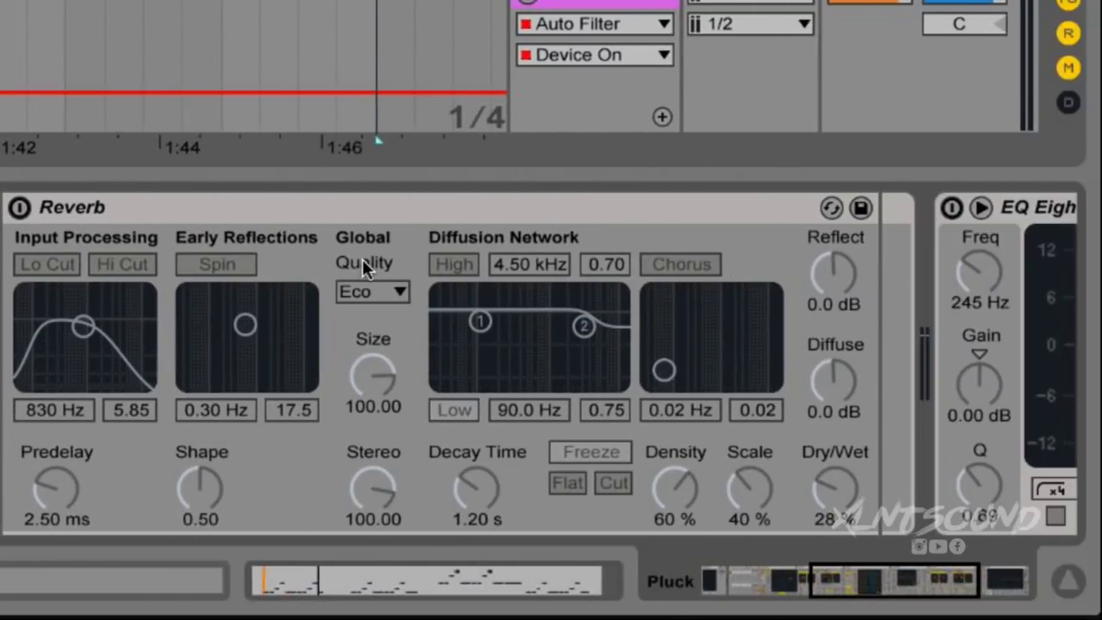
pyautogui.click(20, 207)
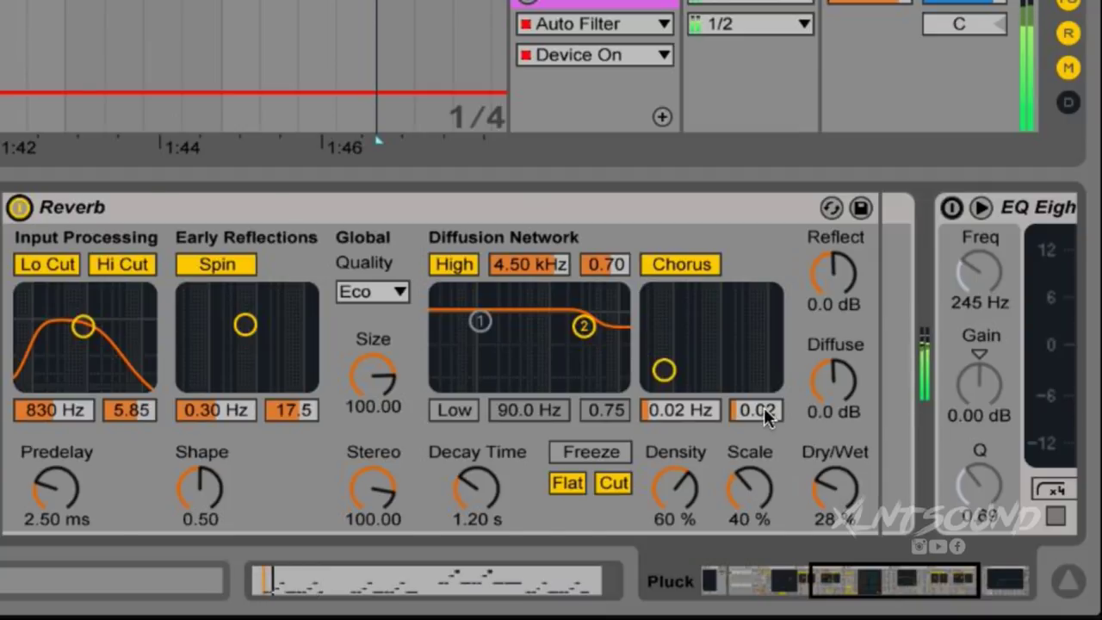
# Step: Enable the EQ Eight at the end of the Pluck chain and play back the fully processed sound
pyautogui.scroll(-5, 764, 407)
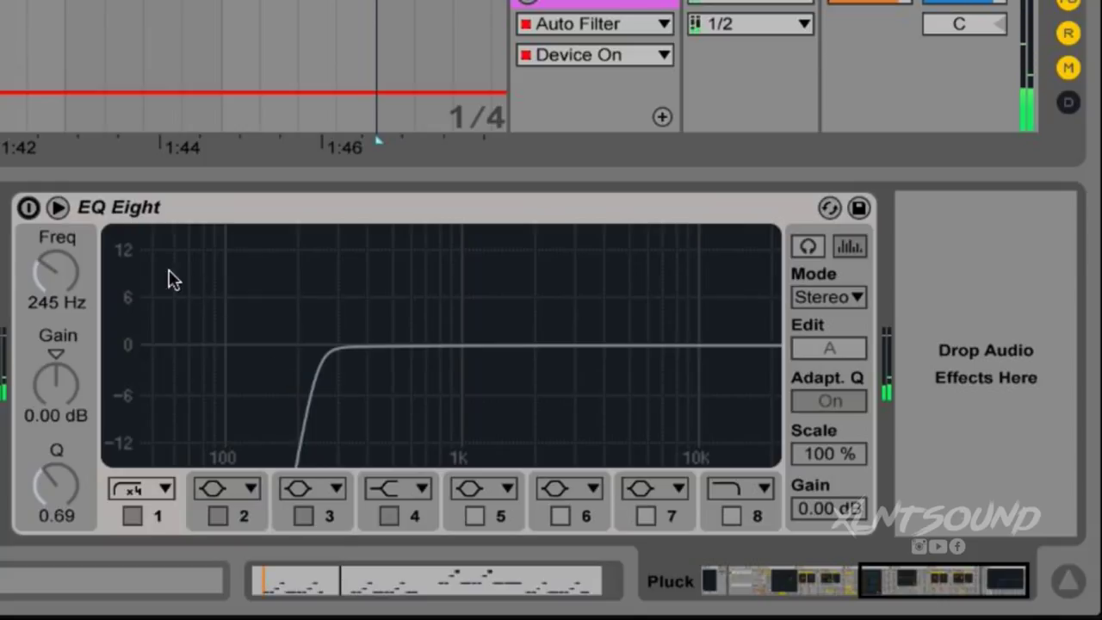
pyautogui.click(28, 208)
pyautogui.scroll(2, 62, 327)
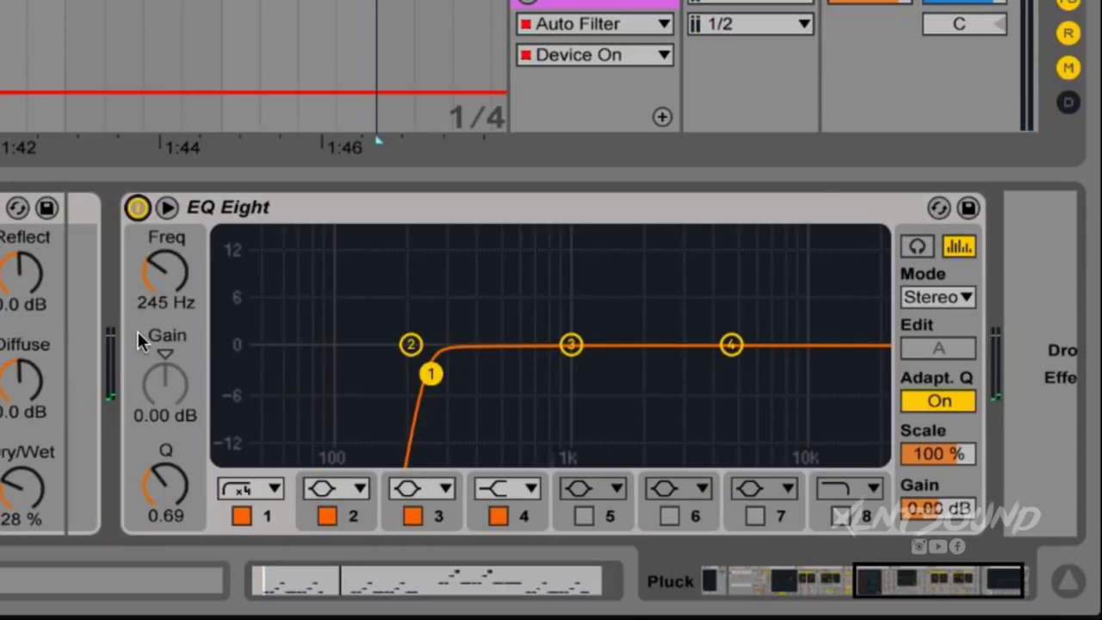
pyautogui.scroll(4, 203, 363)
pyautogui.scroll(-6, 203, 362)
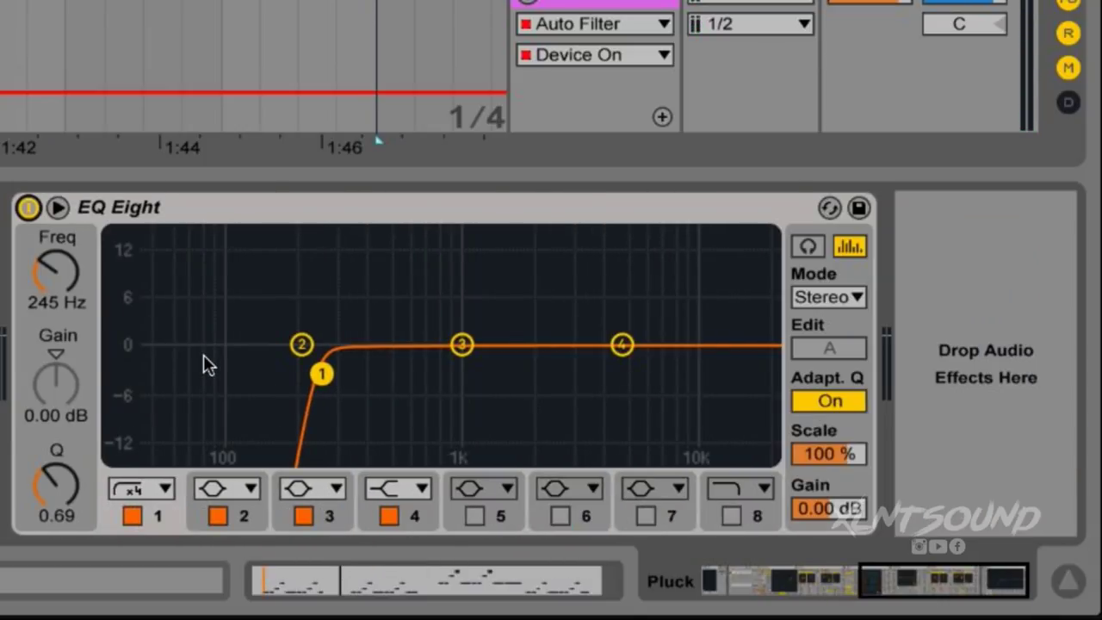
pyautogui.press('space')
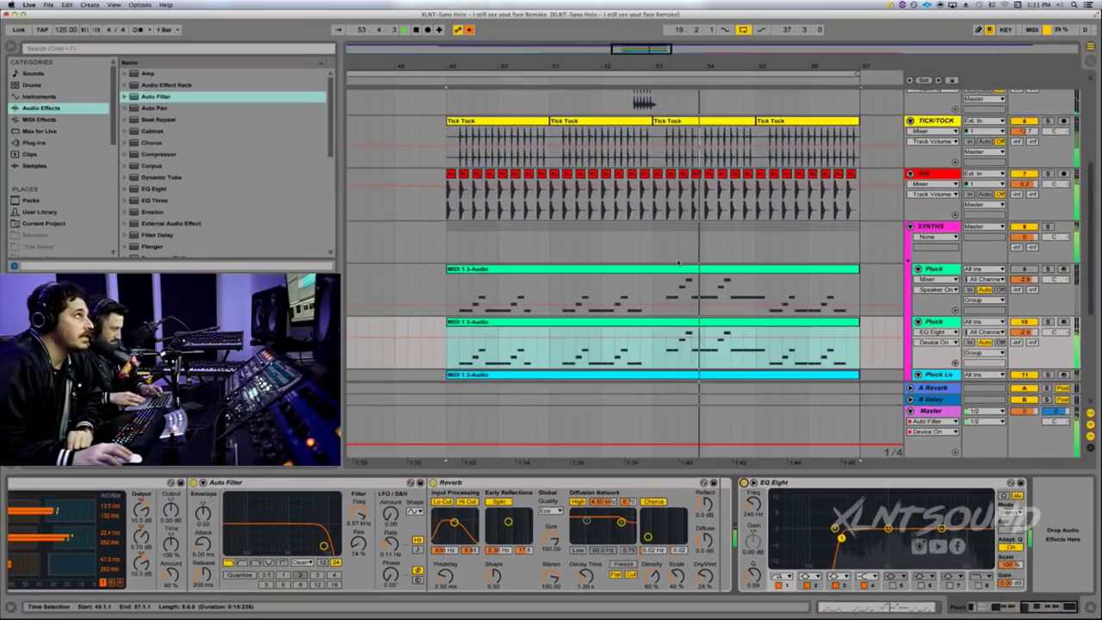
# Step: Solo the Pluck Lo track, add the second Pluck track to the solo, audition both and compare their MIDI notes
pyautogui.moveTo(630, 134); pyautogui.dragTo(597, 66)
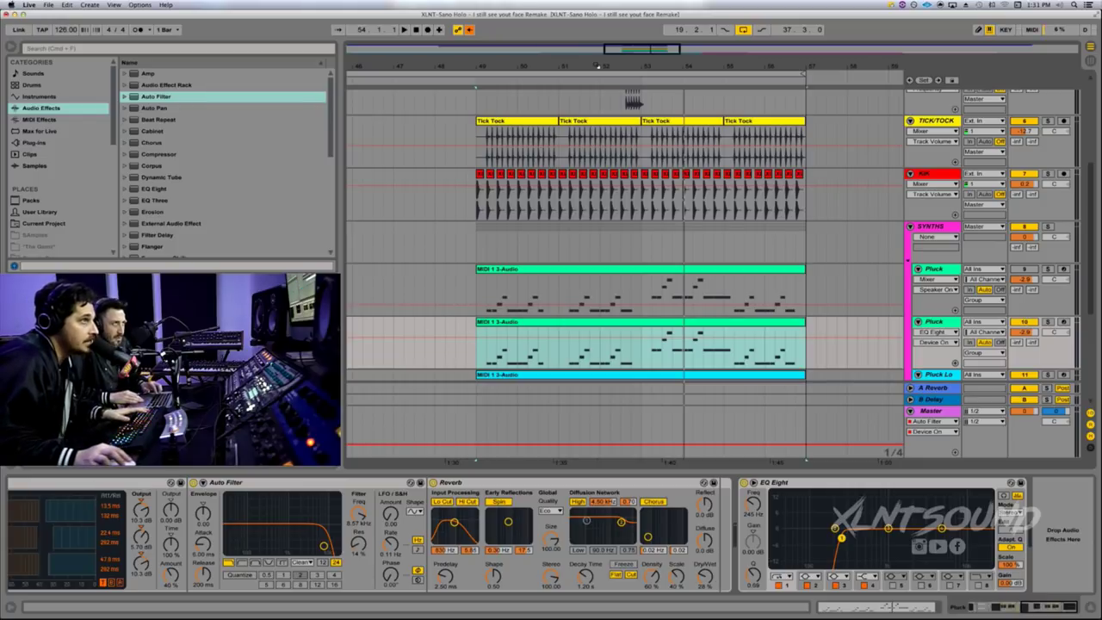
pyautogui.scroll(-5, 1048, 236)
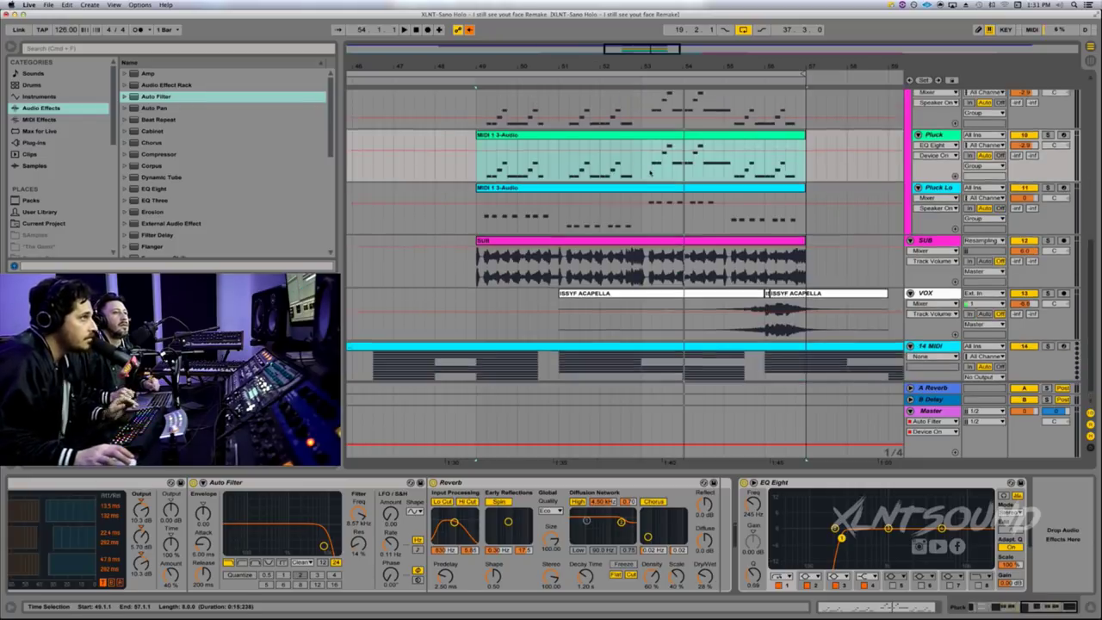
pyautogui.click(1048, 236)
pyautogui.press('space')
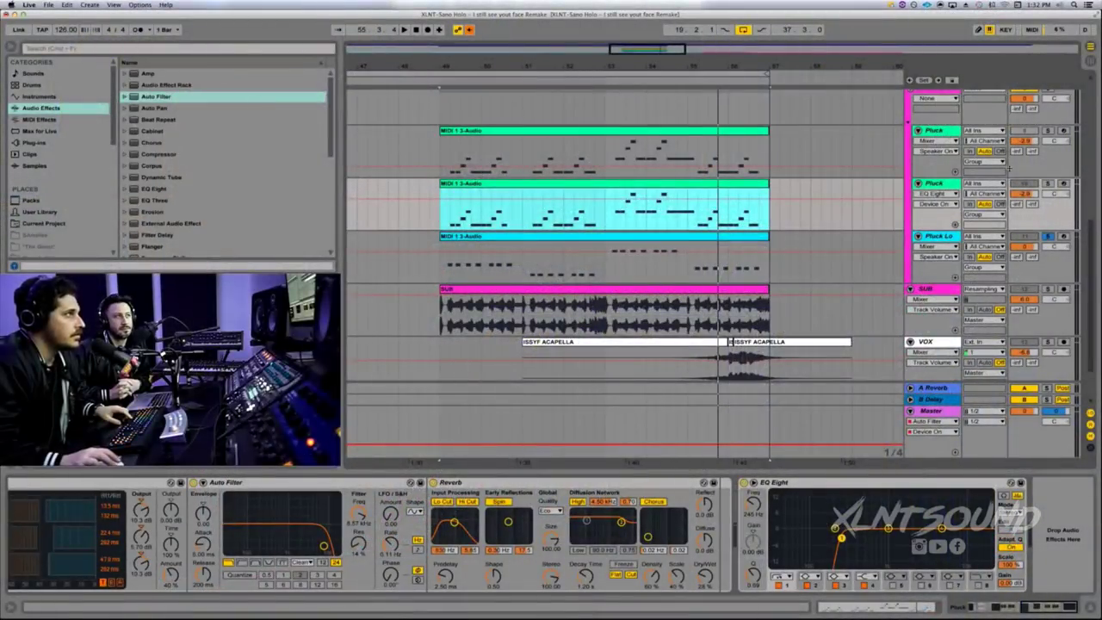
pyautogui.click(1048, 183)
pyautogui.press('space')
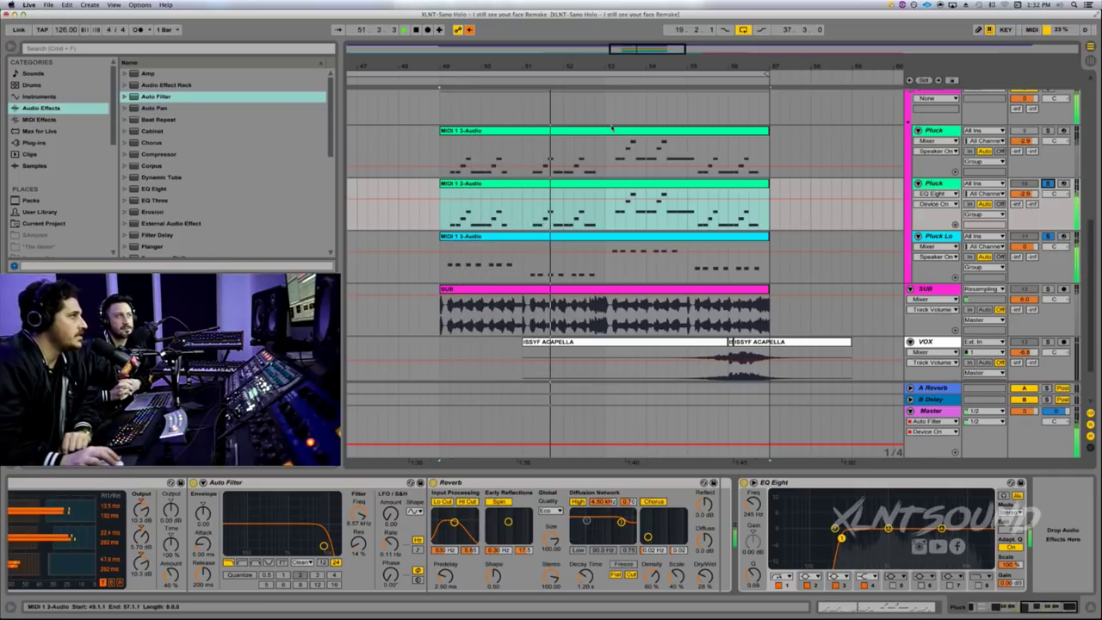
pyautogui.press('space')
pyautogui.moveTo(549, 61); pyautogui.dragTo(549, 66)
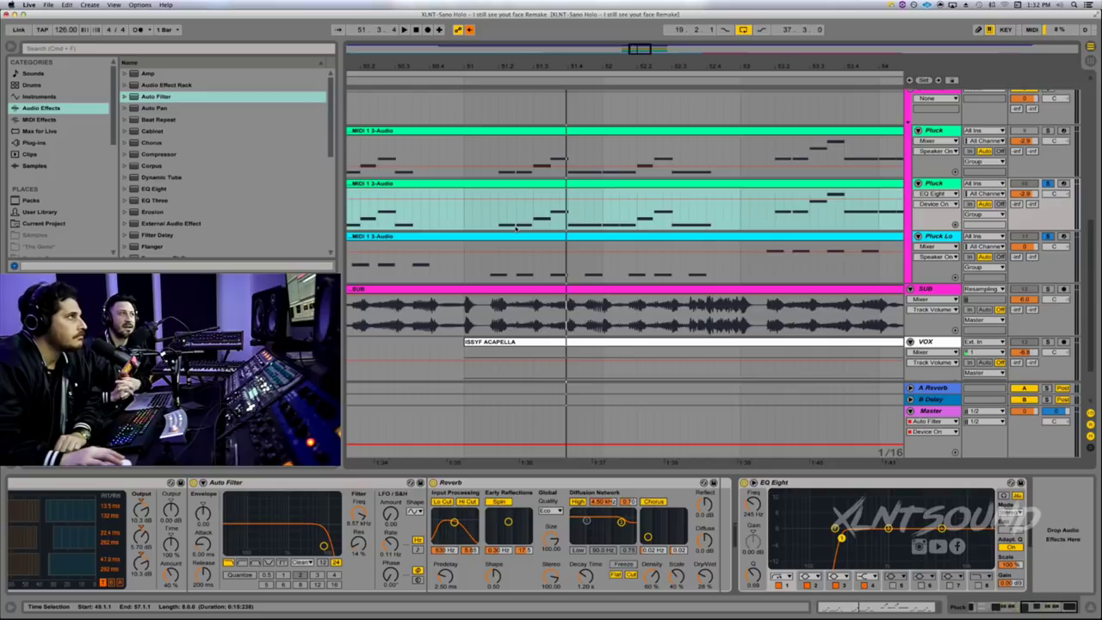
pyautogui.hscroll(-2, 517, 155)
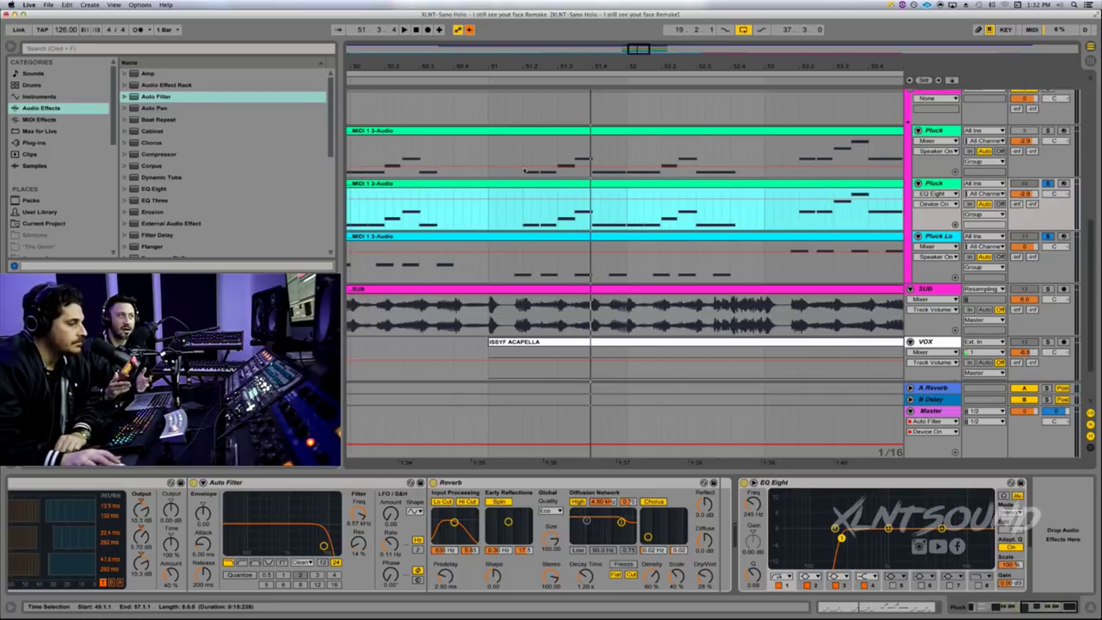
pyautogui.moveTo(518, 74); pyautogui.dragTo(517, 62)
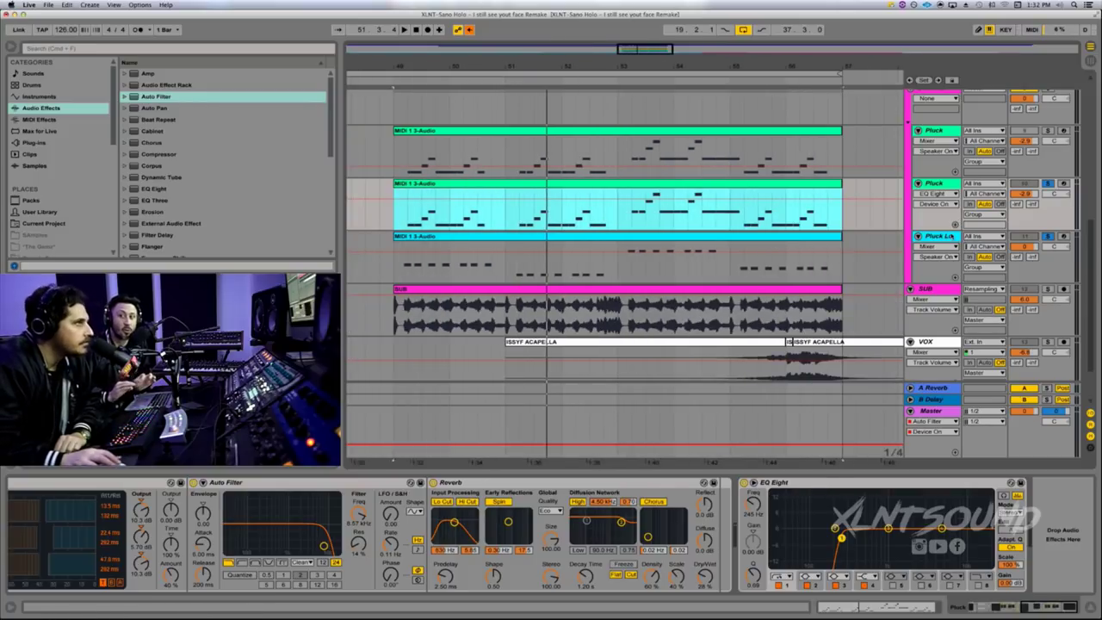
# Step: Duplicate the Pluck Lo track, clear the track solos and deactivate the original Pluck Lo
pyautogui.click(943, 236)
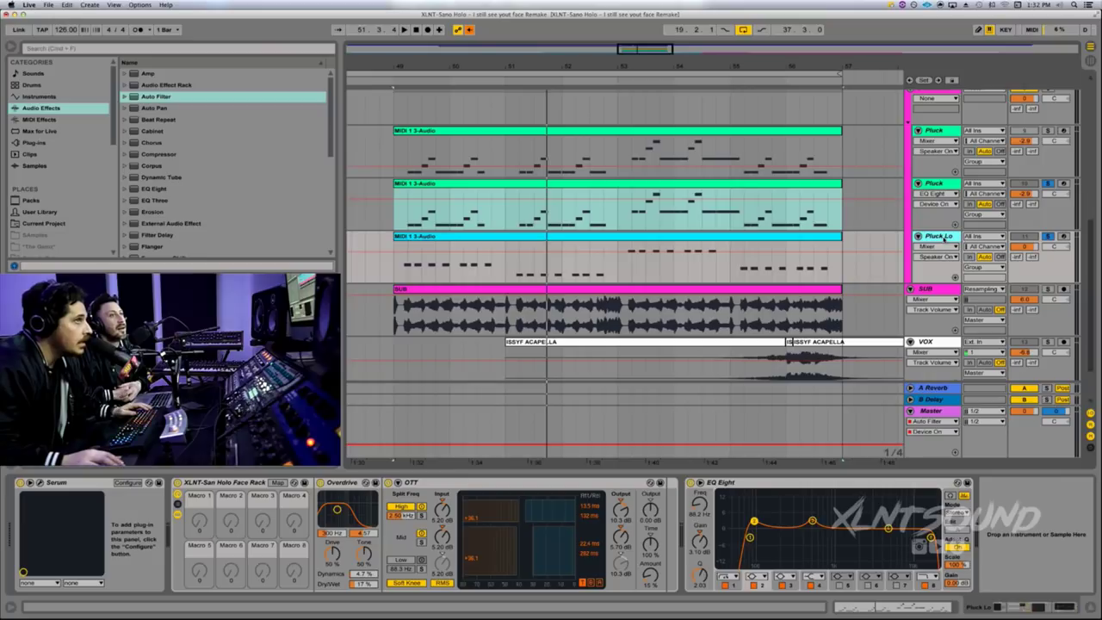
pyautogui.press('super+d')
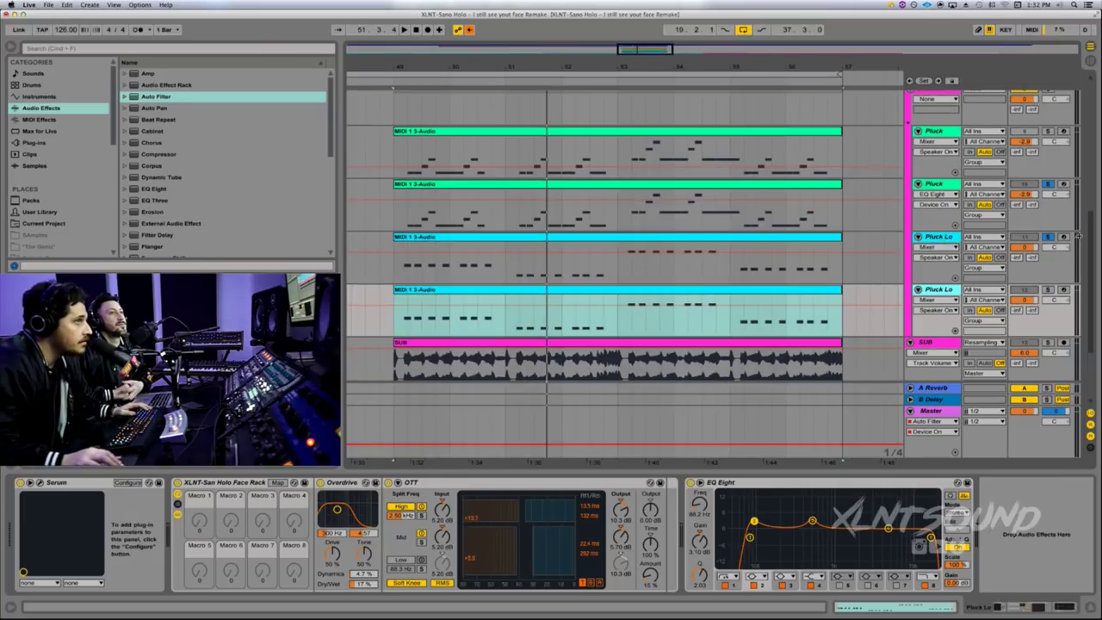
pyautogui.click(1047, 185)
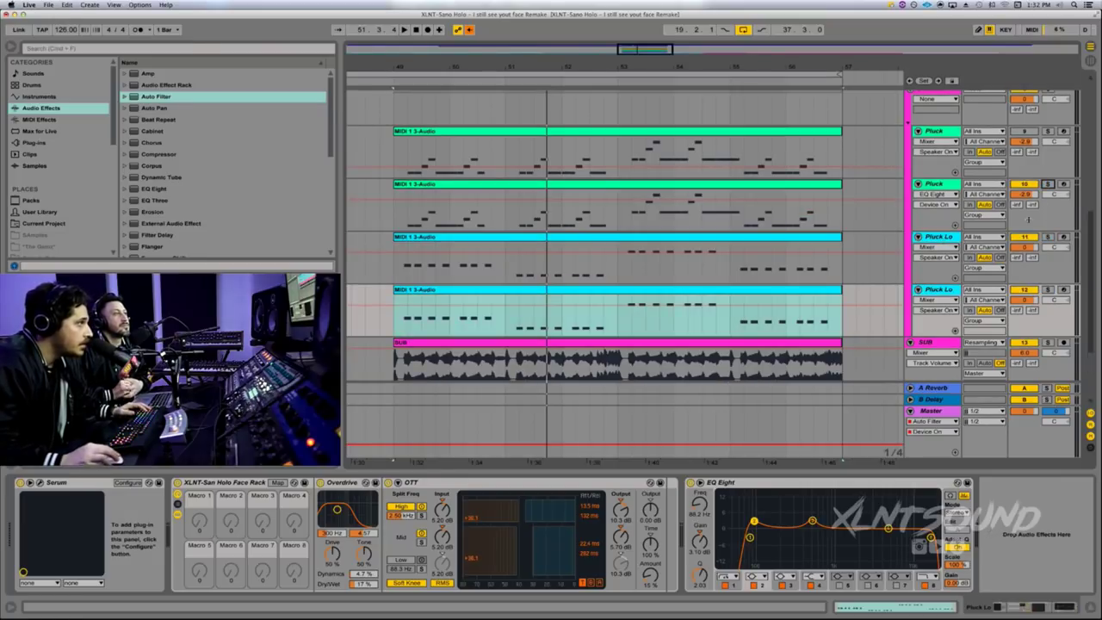
pyautogui.click(1024, 237)
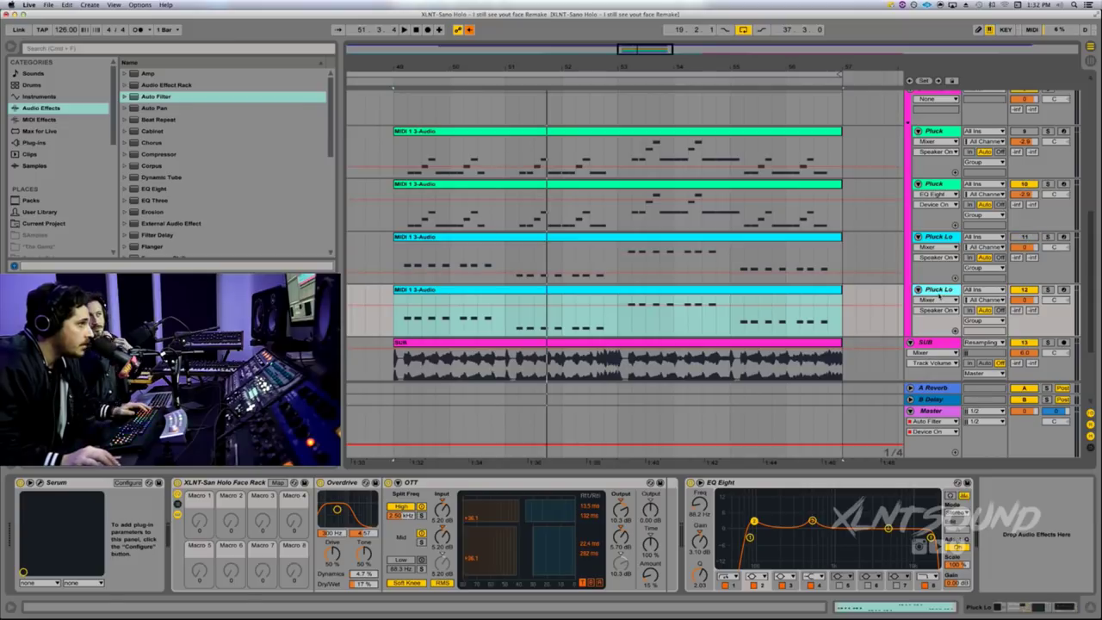
# Step: Bypass the duplicate's XLNT-San Holo Face Rack and EQ Eight, and open its Serum window enlarged to about 120%
pyautogui.click(178, 483)
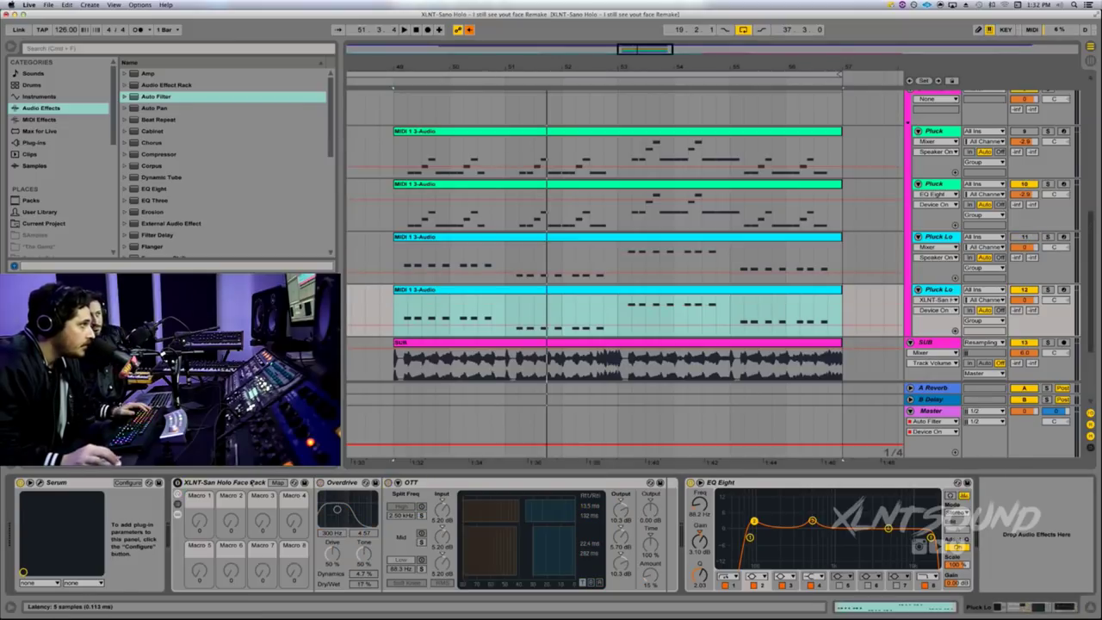
pyautogui.click(690, 482)
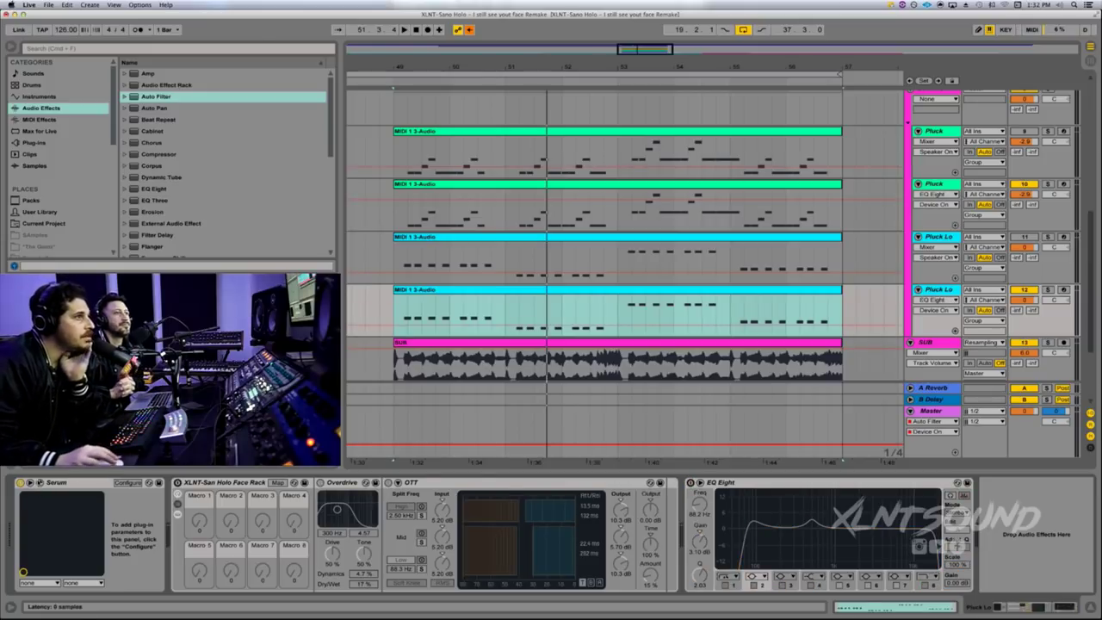
pyautogui.click(30, 482)
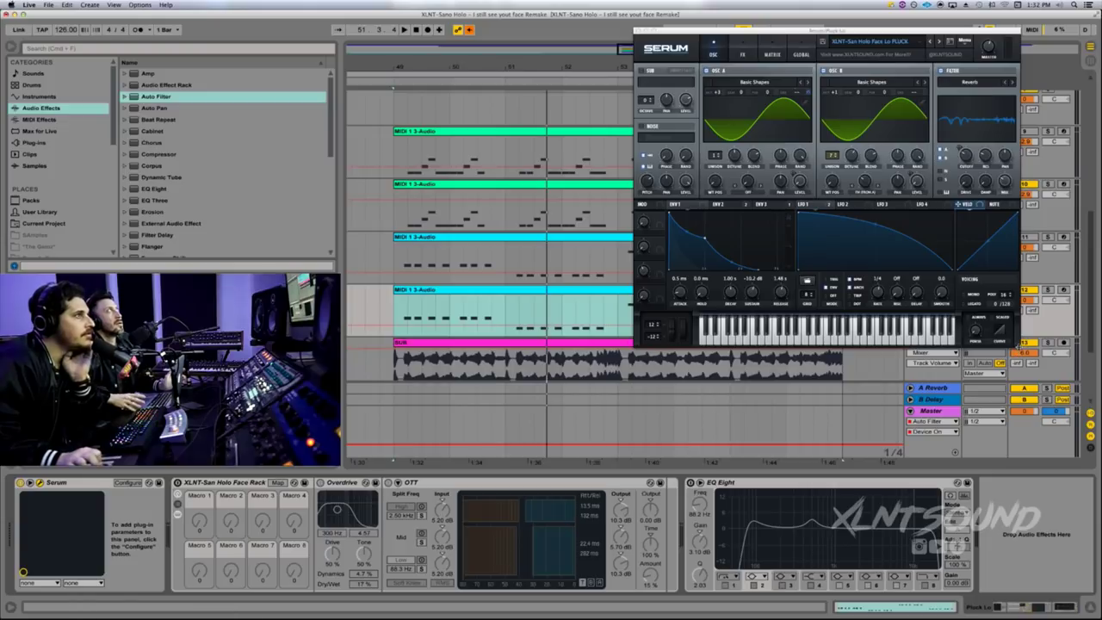
pyautogui.moveTo(1018, 347); pyautogui.dragTo(1099, 410)
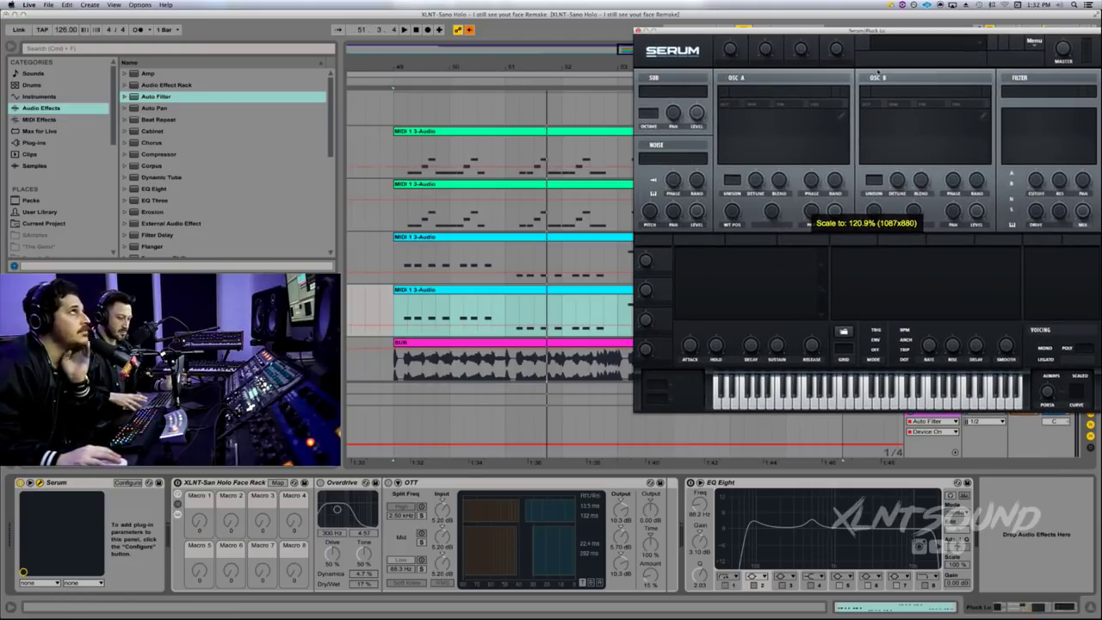
pyautogui.moveTo(854, 30); pyautogui.dragTo(741, 41)
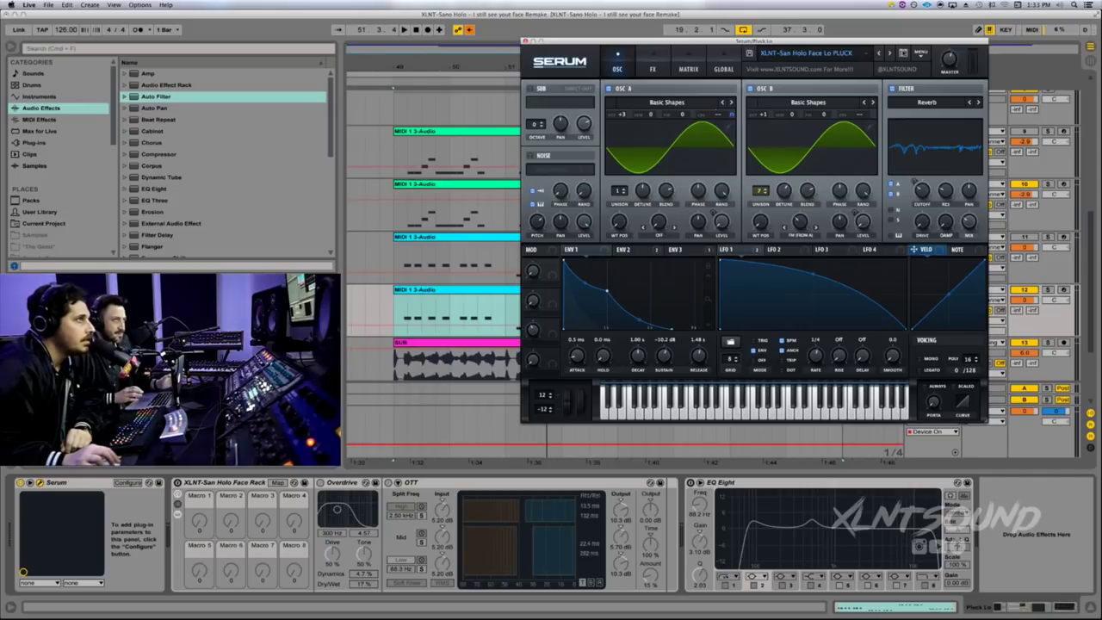
# Step: Reset Serum to the Init preset and solo the duplicated Pluck Lo track for auditioning
pyautogui.click(920, 53)
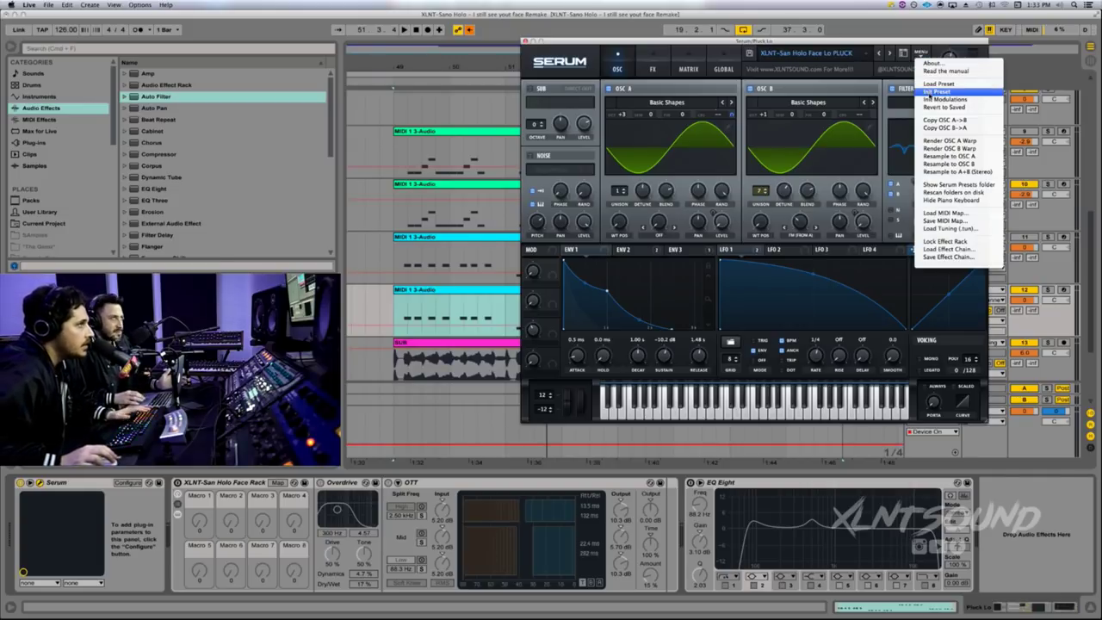
pyautogui.click(930, 92)
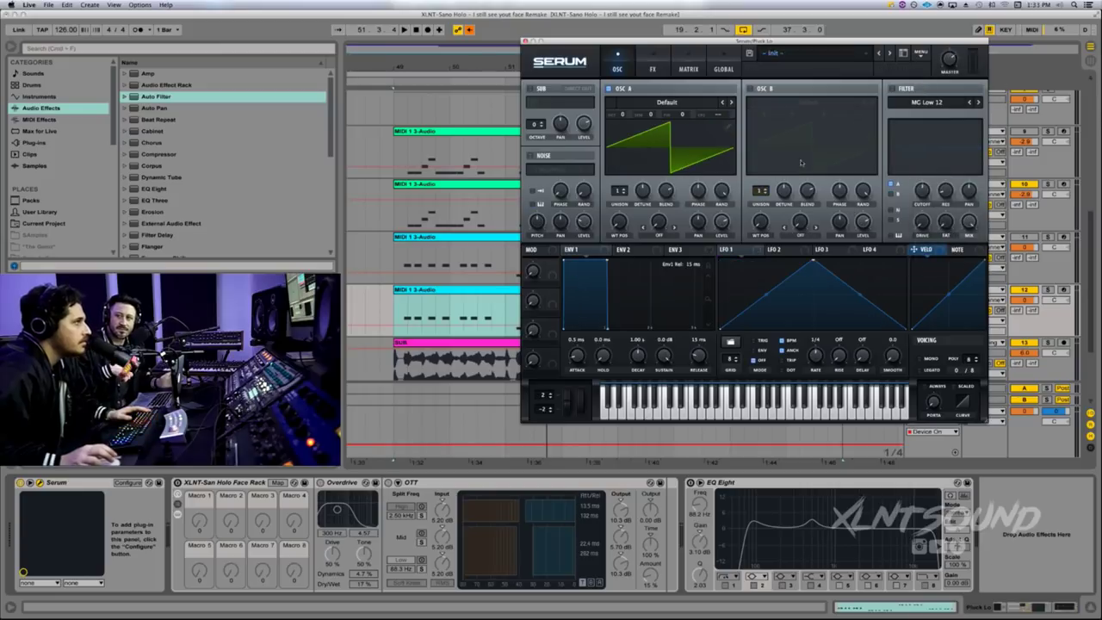
pyautogui.press('space')
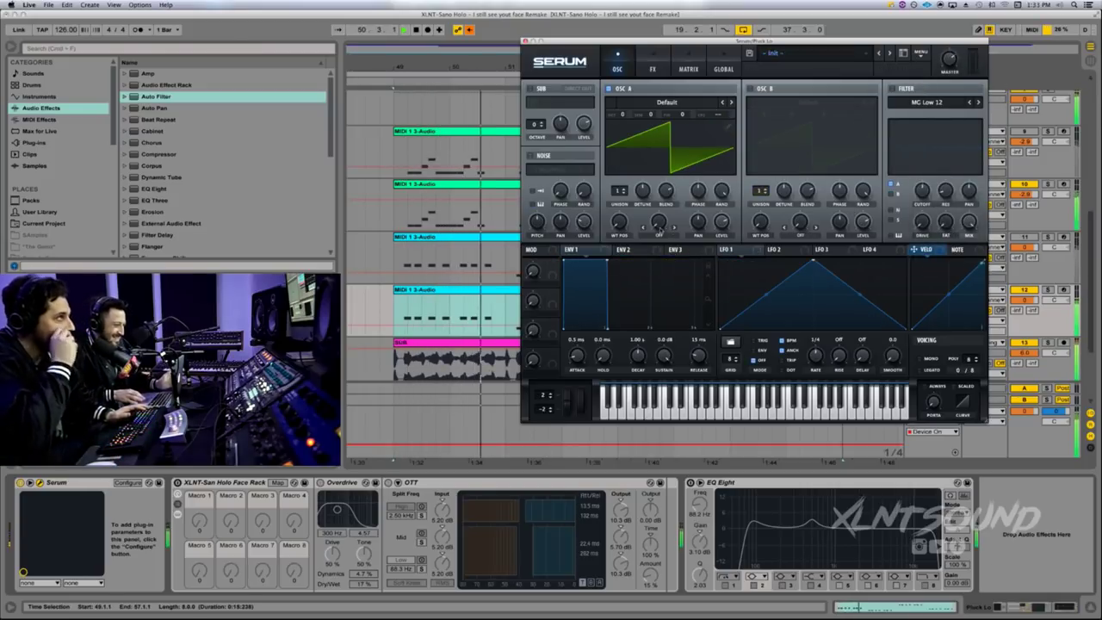
pyautogui.click(1049, 289)
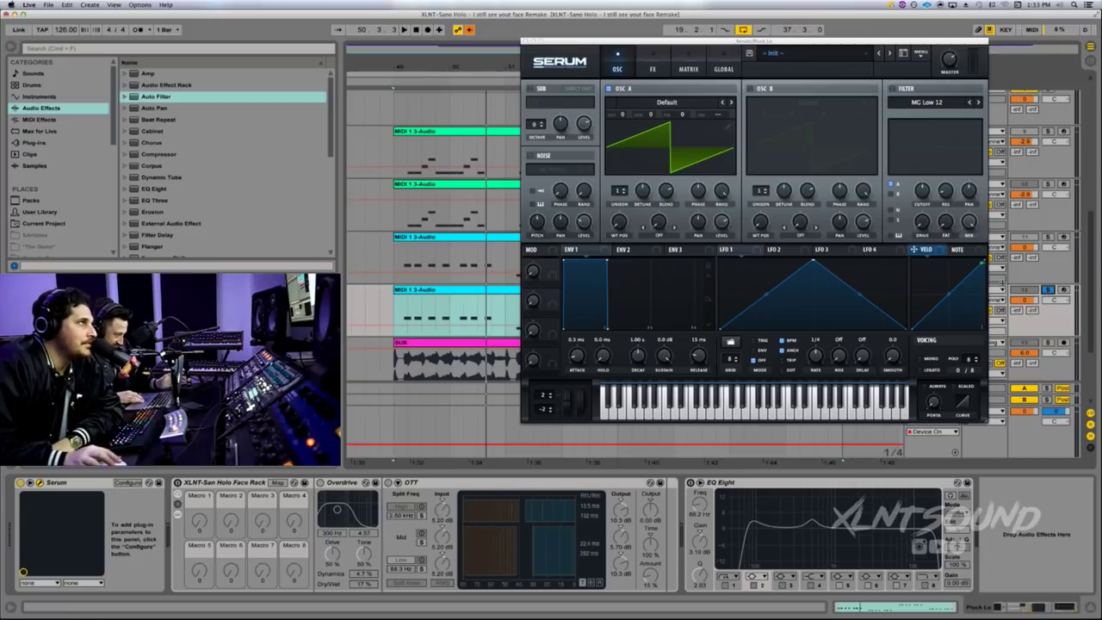
# Step: Load the Analog Basic Shapes wavetable into oscillator A, and enable oscillator B with the same wavetable
pyautogui.click(696, 103)
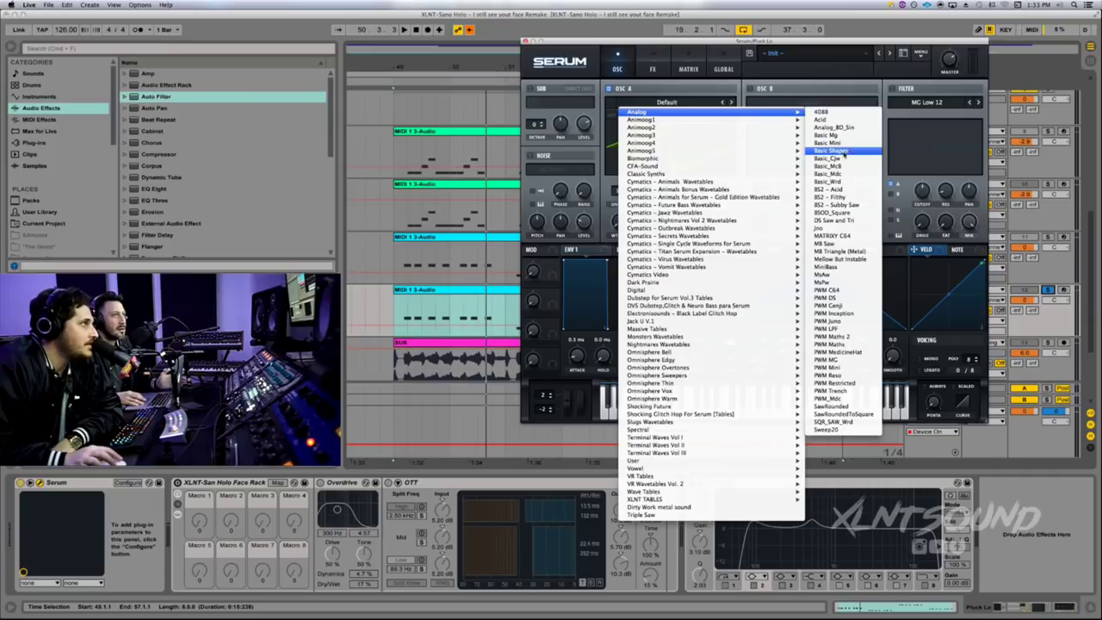
pyautogui.click(831, 150)
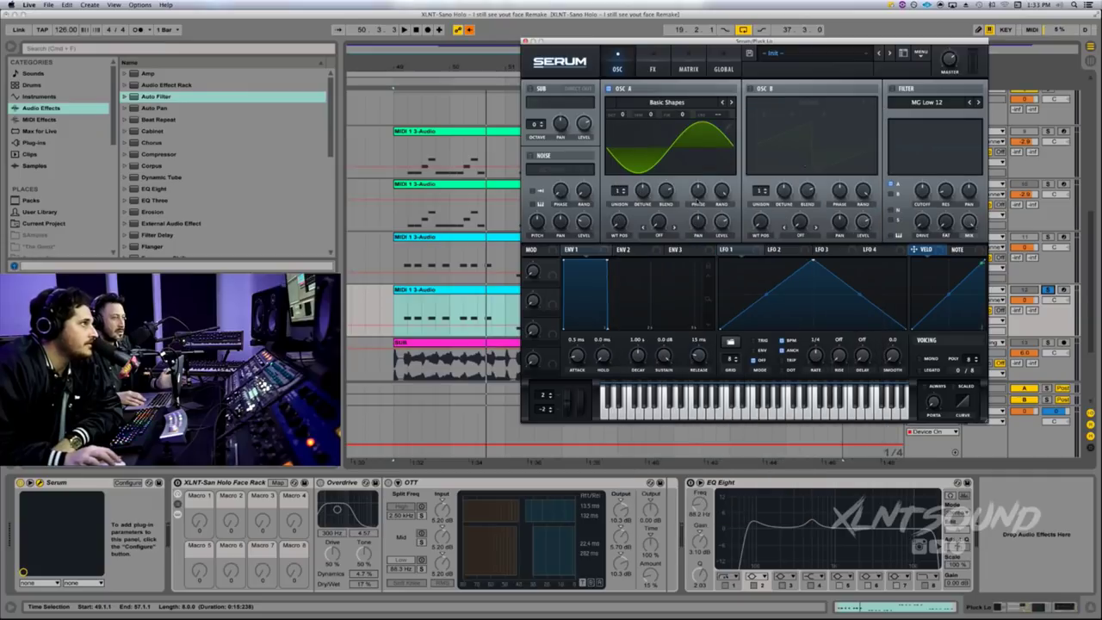
pyautogui.click(750, 90)
pyautogui.click(785, 103)
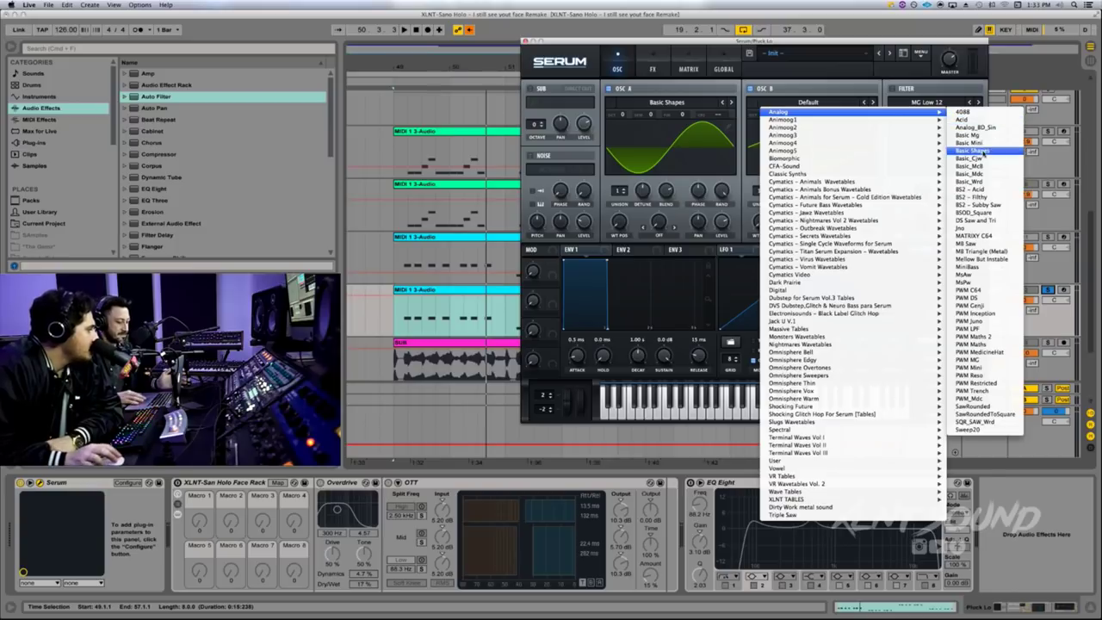
pyautogui.click(973, 151)
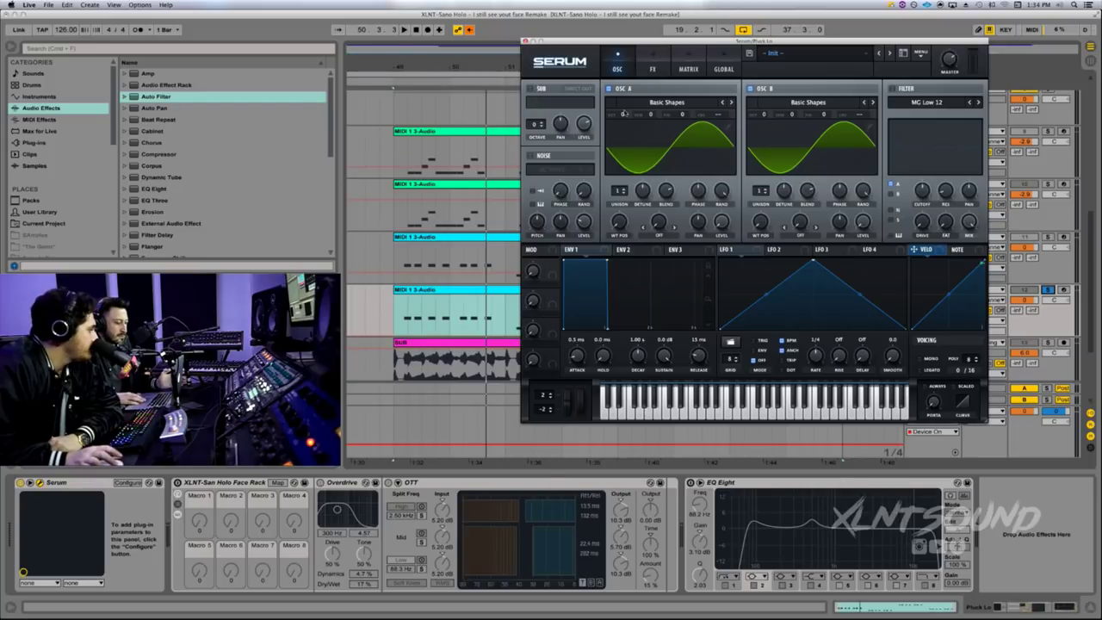
# Step: Set oscillator A's octave to +3, and give oscillator B 7 unison voices and an octave of +1
pyautogui.moveTo(622, 116)
pyautogui.mouseDown()
pyautogui.moveTo(622, 105)
pyautogui.moveTo(627, 129)
pyautogui.mouseUp()
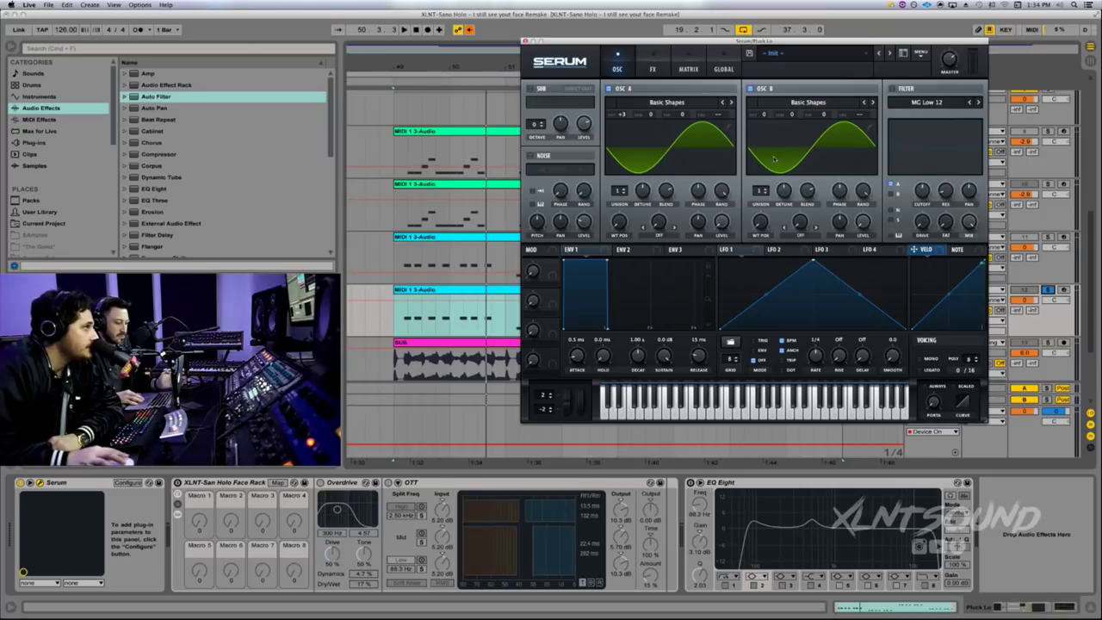
pyautogui.moveTo(761, 191); pyautogui.dragTo(784, 187)
pyautogui.moveTo(752, 114); pyautogui.dragTo(752, 109)
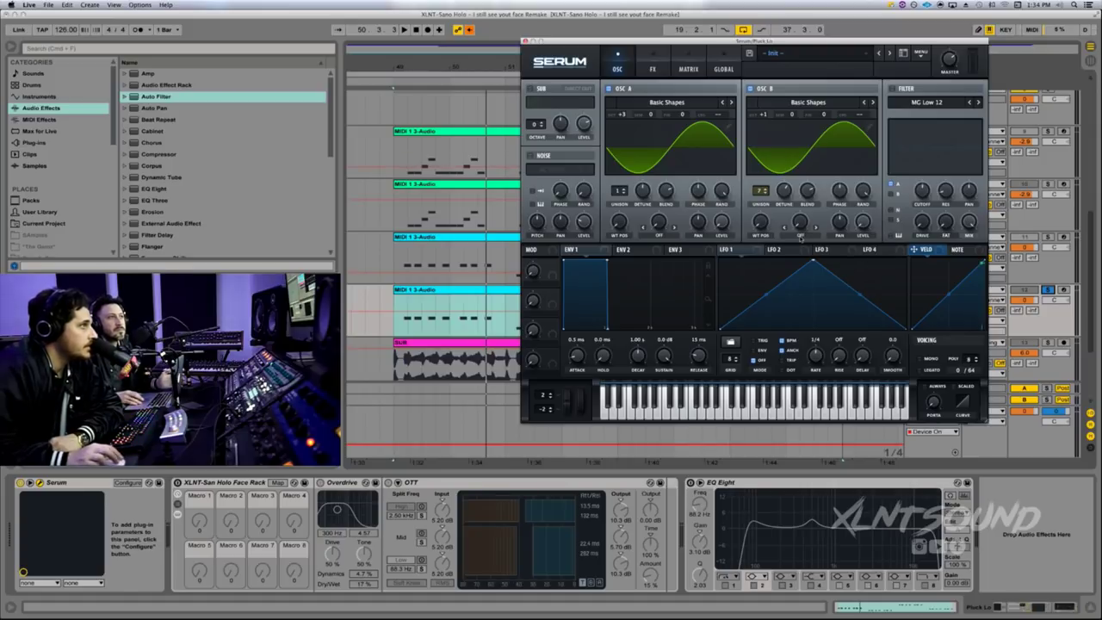
# Step: Set oscillator B's warp mode to FM (From A)
pyautogui.click(801, 236)
pyautogui.click(807, 384)
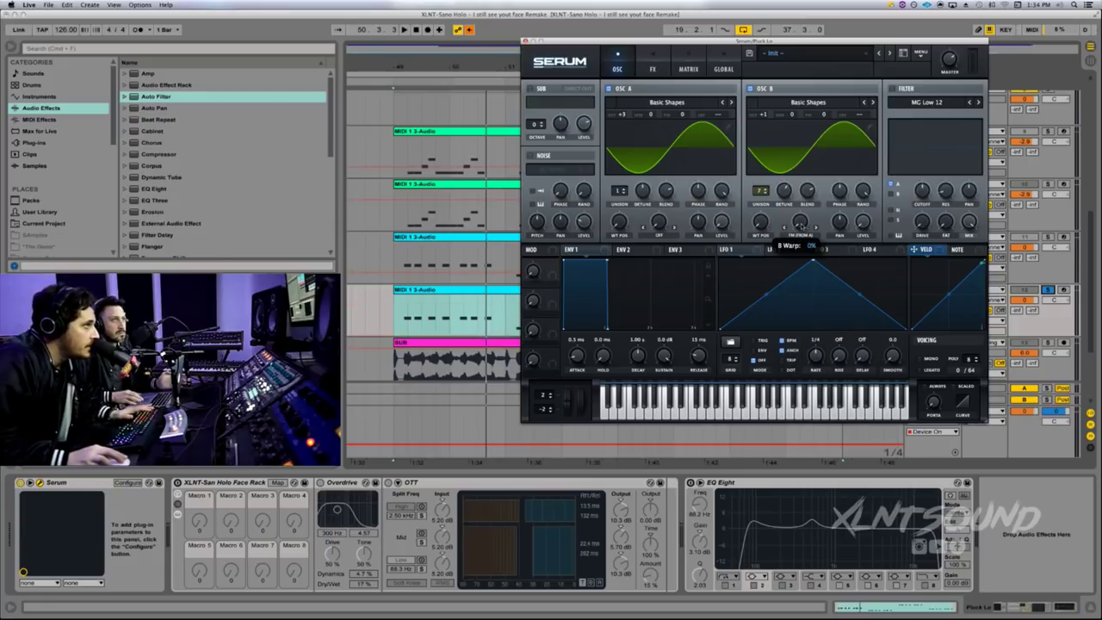
# Step: Raise oscillator B's FM (From A) warp amount and play back the pluck to audition it
pyautogui.moveTo(802, 225); pyautogui.dragTo(804, 195)
pyautogui.press('space')
pyautogui.press('space')
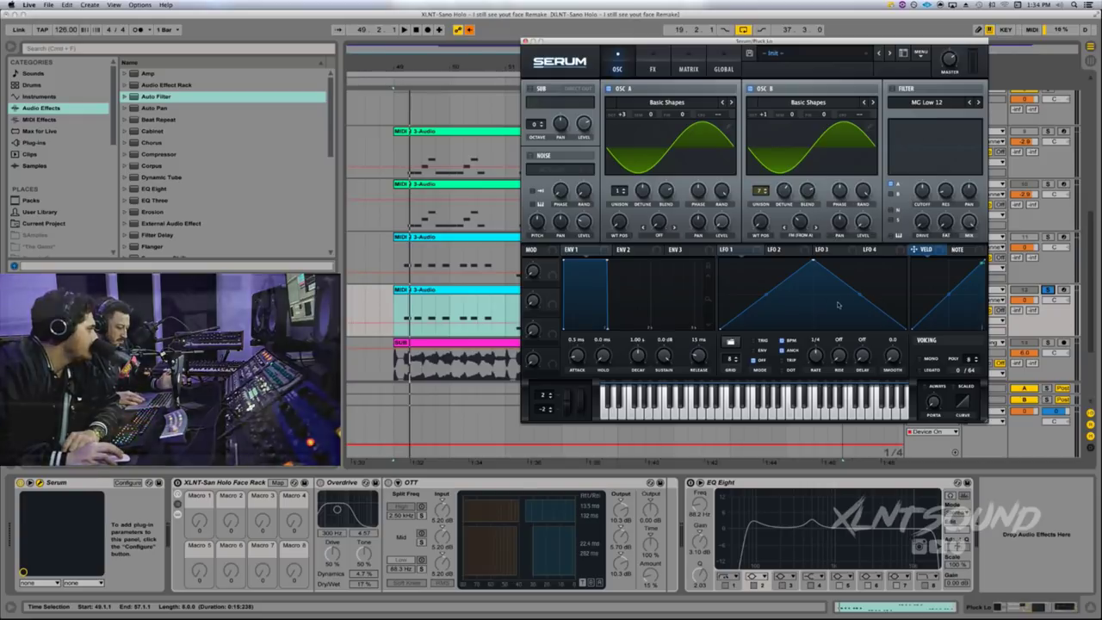
# Step: Shape Envelope 2 with a 588 ms decay, 18.79% sustain and 453 ms release, and assign it to oscillator A's level
pyautogui.click(625, 249)
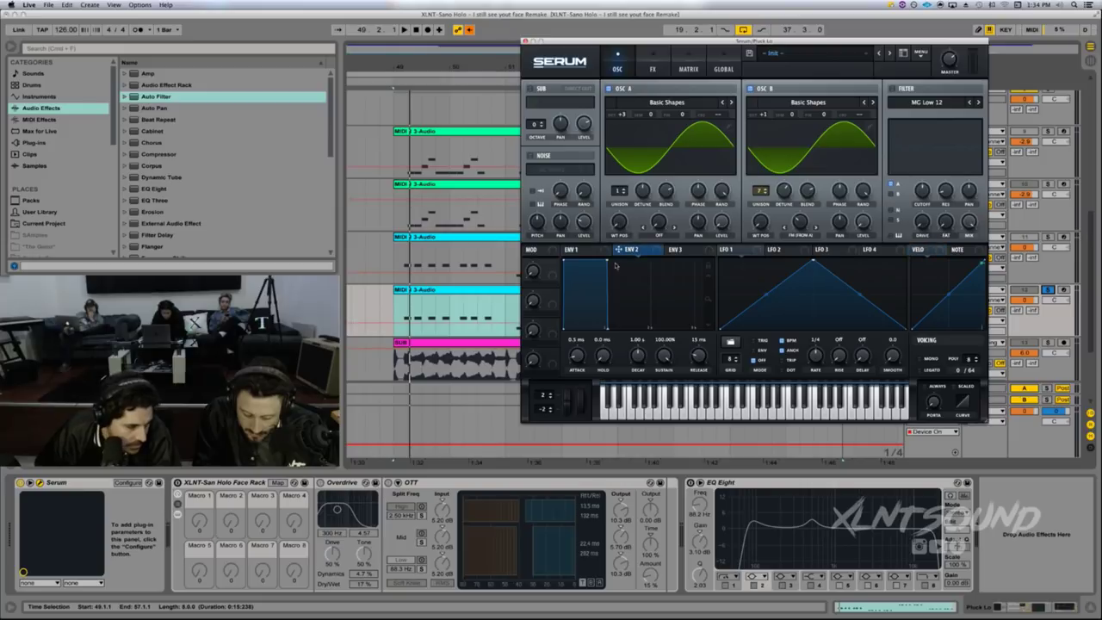
pyautogui.moveTo(606, 259); pyautogui.dragTo(591, 319)
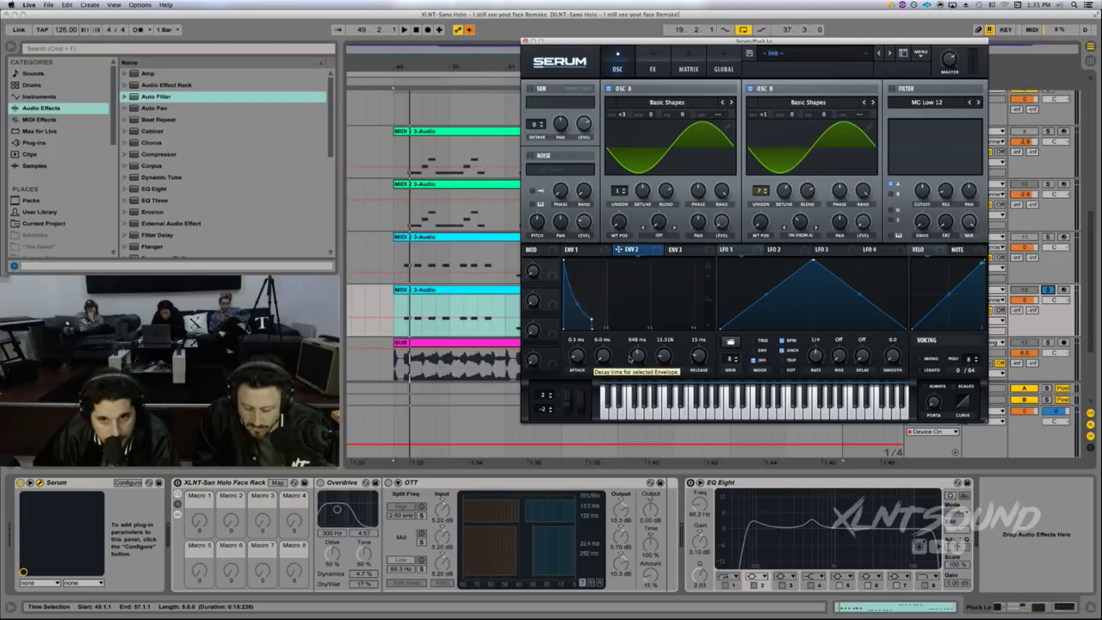
pyautogui.moveTo(637, 355); pyautogui.dragTo(637, 353)
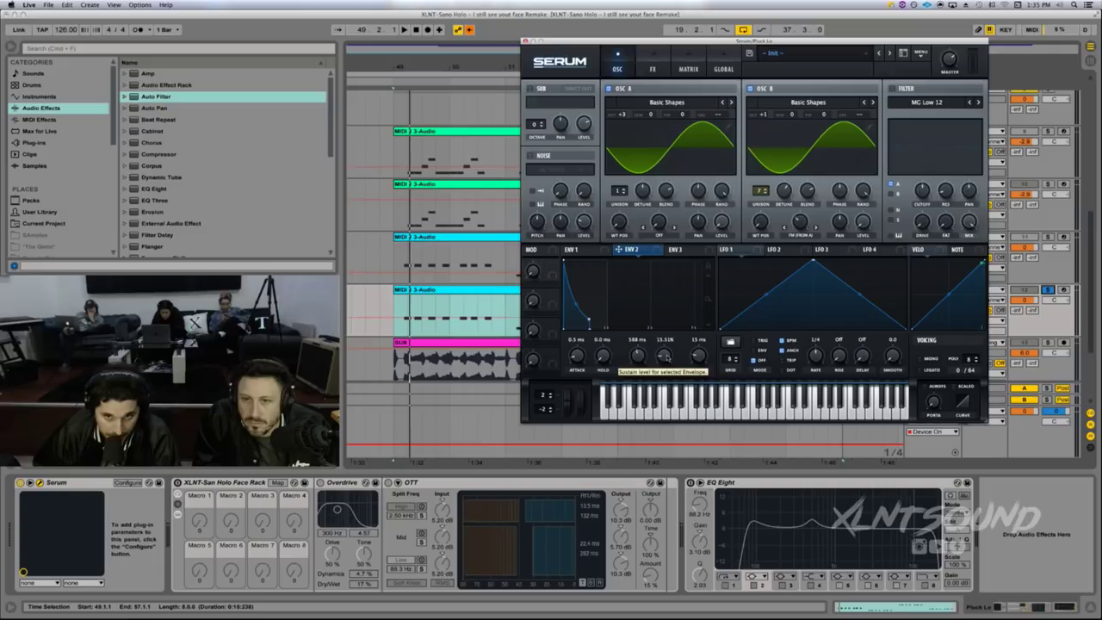
pyautogui.moveTo(664, 354); pyautogui.dragTo(663, 353)
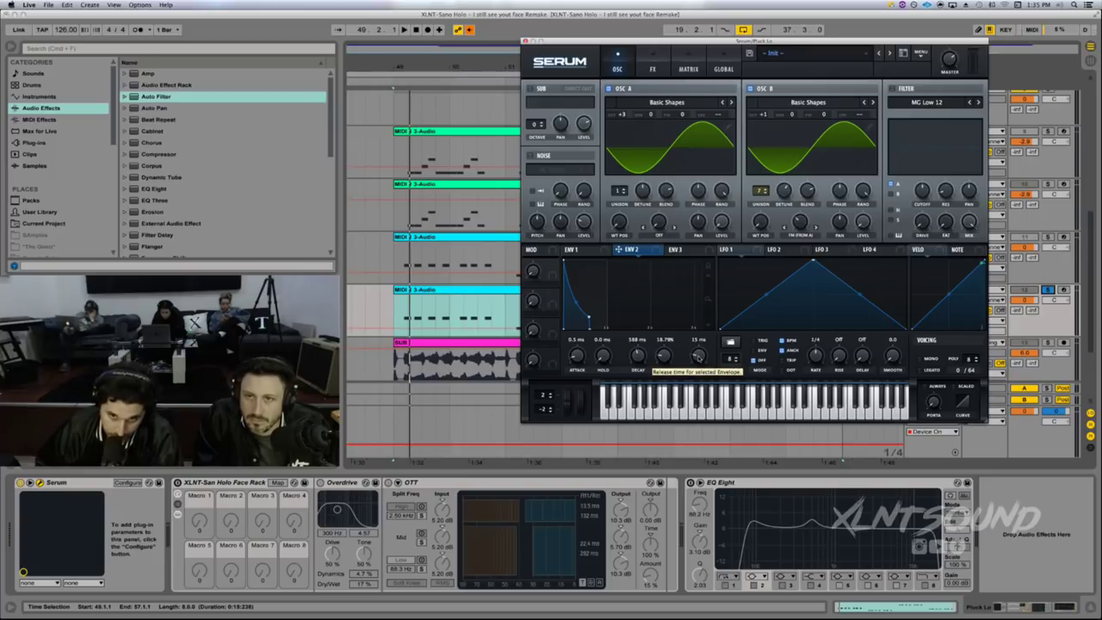
pyautogui.moveTo(699, 357); pyautogui.dragTo(701, 341)
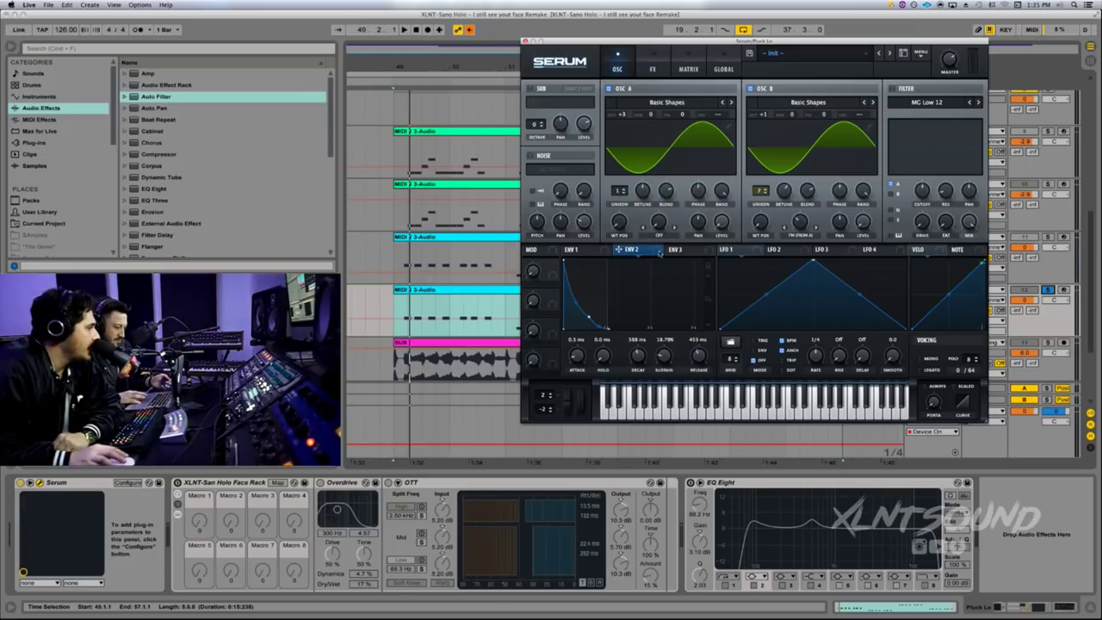
pyautogui.moveTo(656, 253); pyautogui.dragTo(721, 223)
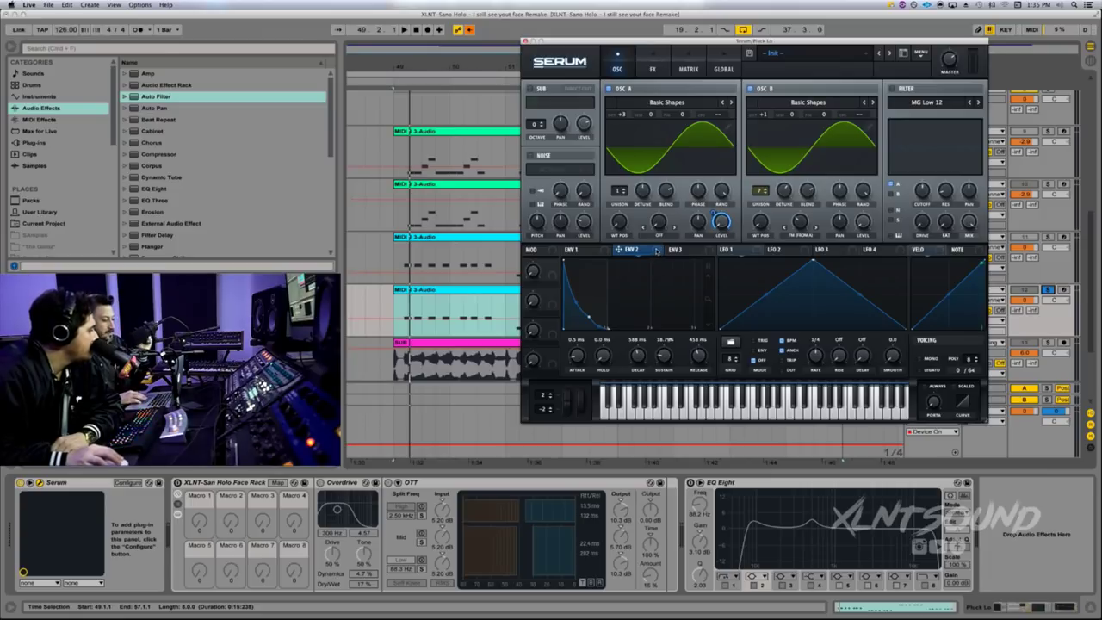
pyautogui.moveTo(658, 250)
pyautogui.mouseDown()
pyautogui.moveTo(757, 255)
pyautogui.moveTo(655, 254)
pyautogui.mouseUp()
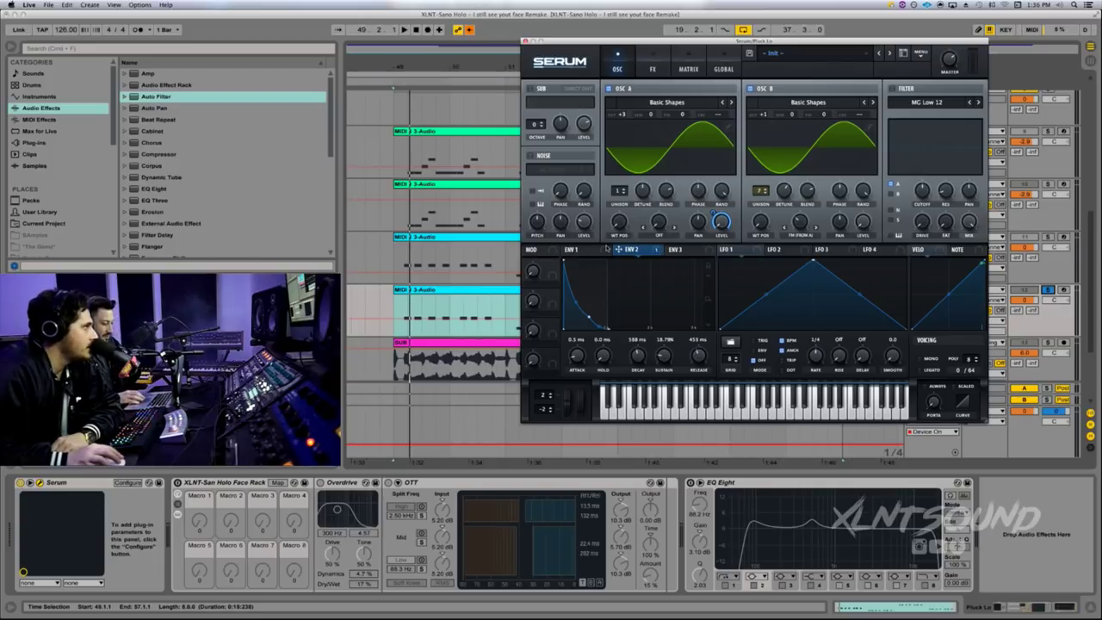
# Step: Set Envelope 1's sustain to -10.2 dB and its release to 1.47 s
pyautogui.click(597, 249)
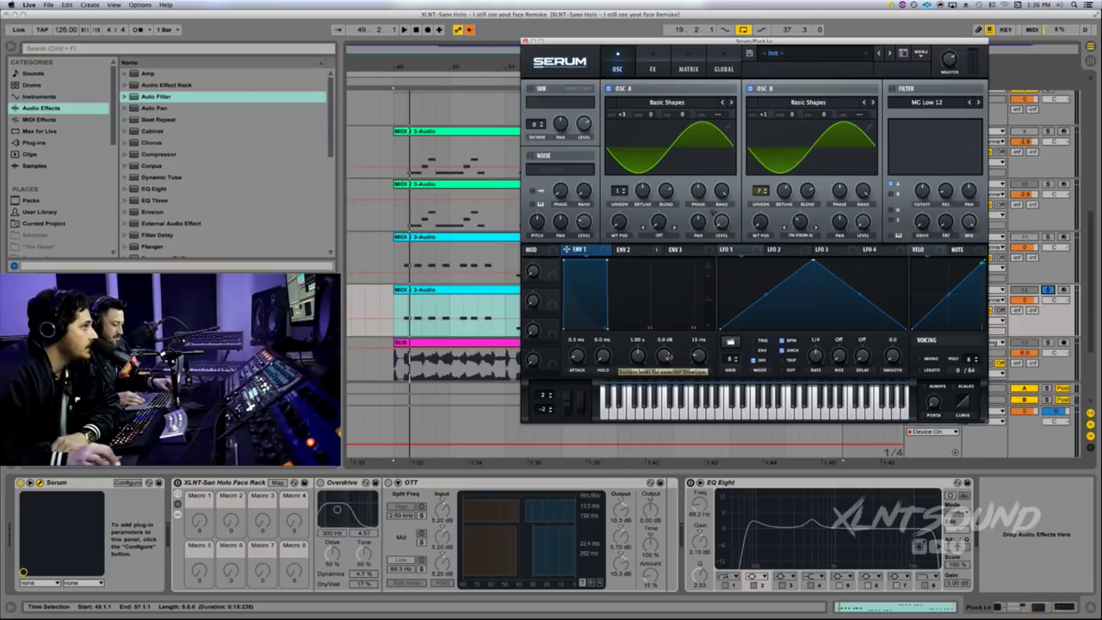
pyautogui.moveTo(664, 356); pyautogui.dragTo(660, 396)
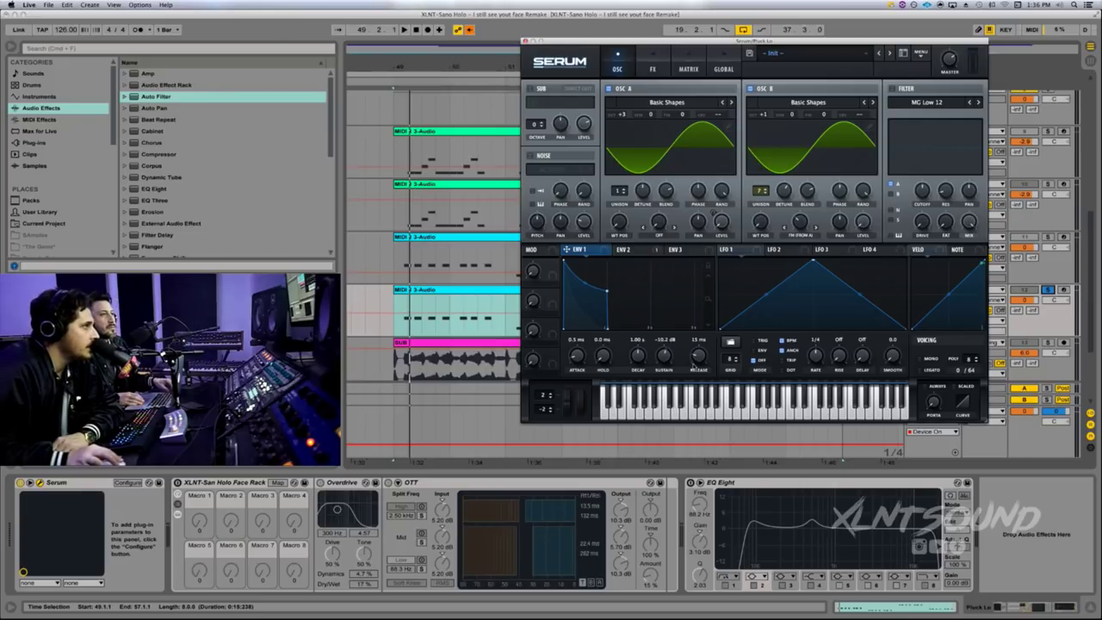
pyautogui.moveTo(695, 356); pyautogui.dragTo(703, 334)
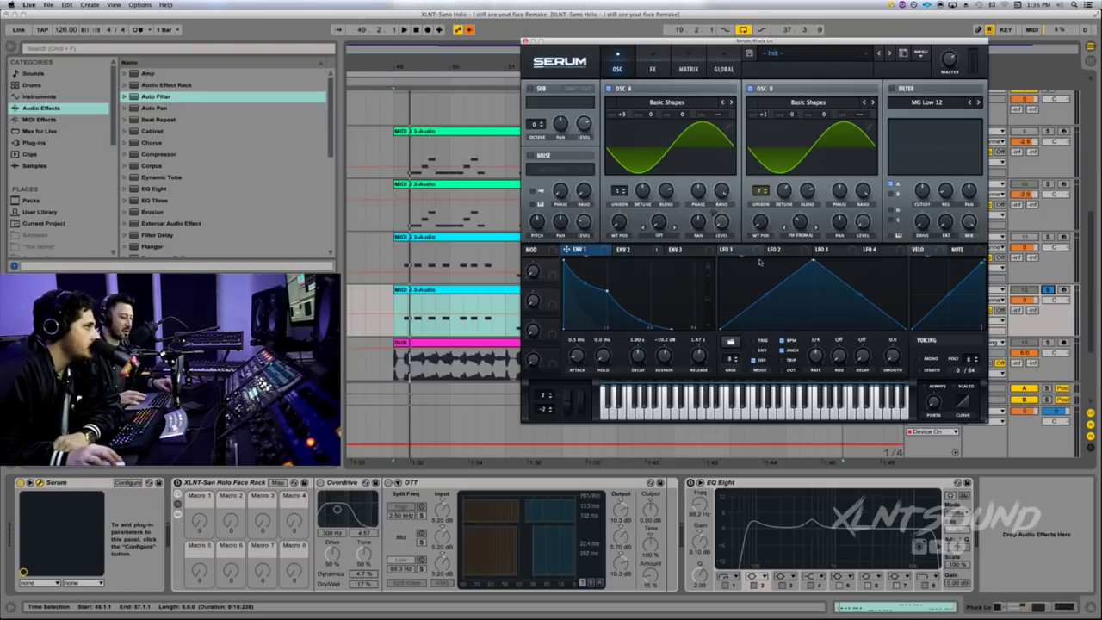
# Step: Reshape LFO 1 into a falling curve in ENV mode, assign it to oscillator B's level, and audition the pluck
pyautogui.moveTo(815, 264); pyautogui.dragTo(814, 287)
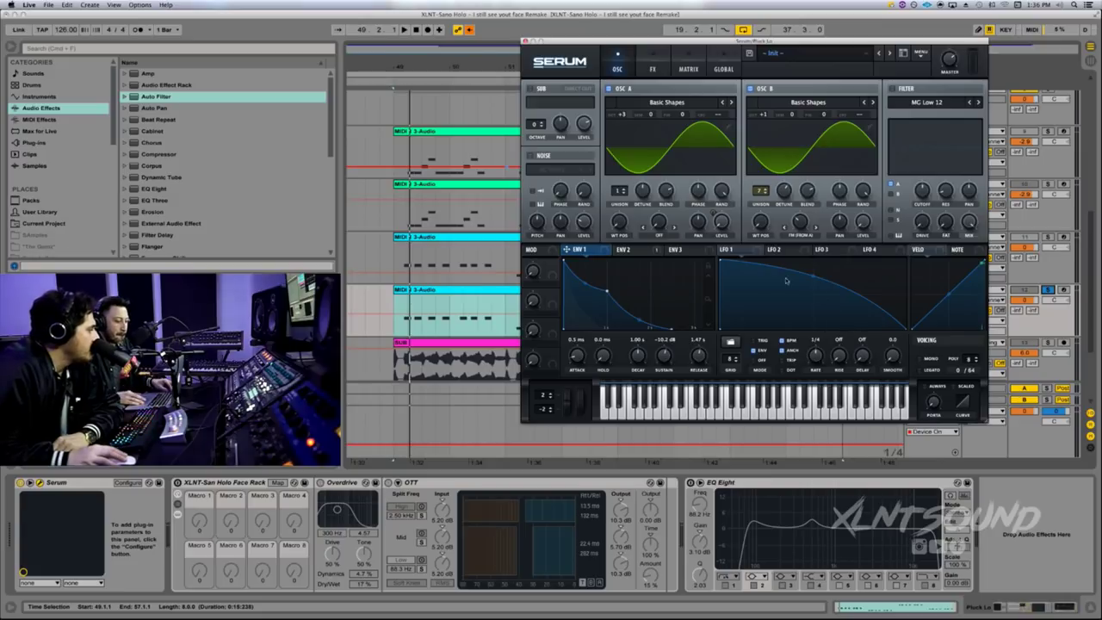
pyautogui.moveTo(723, 249); pyautogui.dragTo(861, 222)
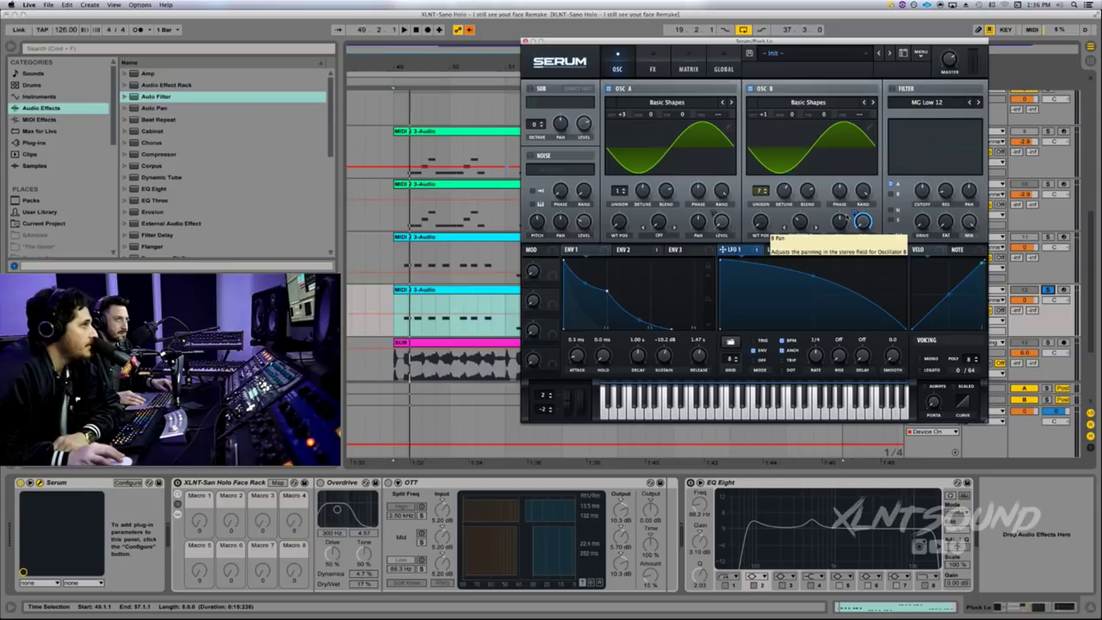
pyautogui.moveTo(855, 232)
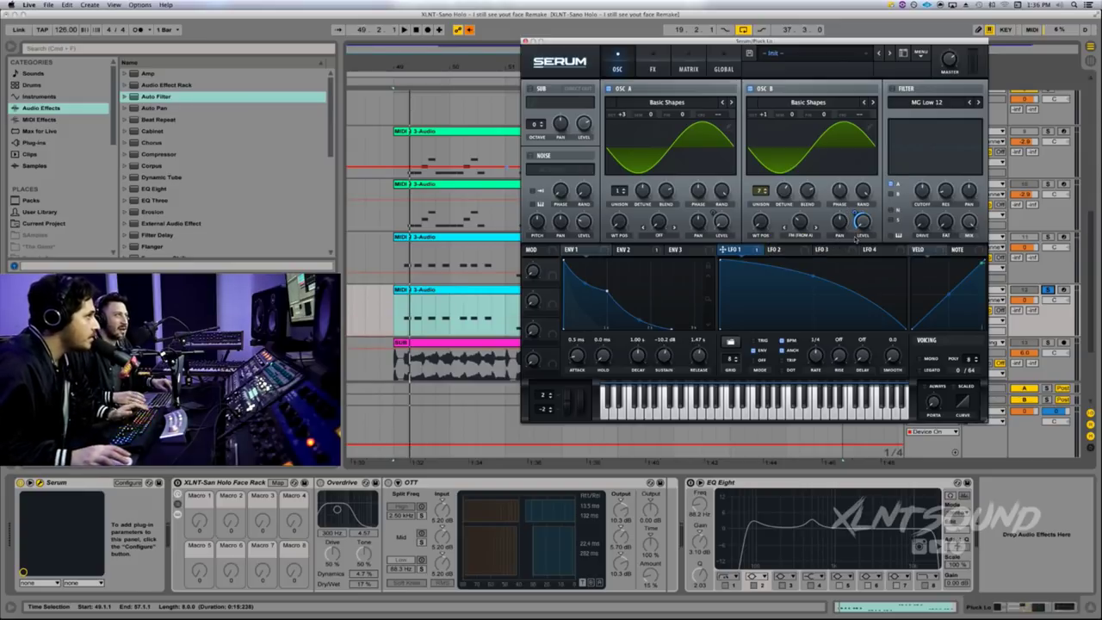
pyautogui.press('space')
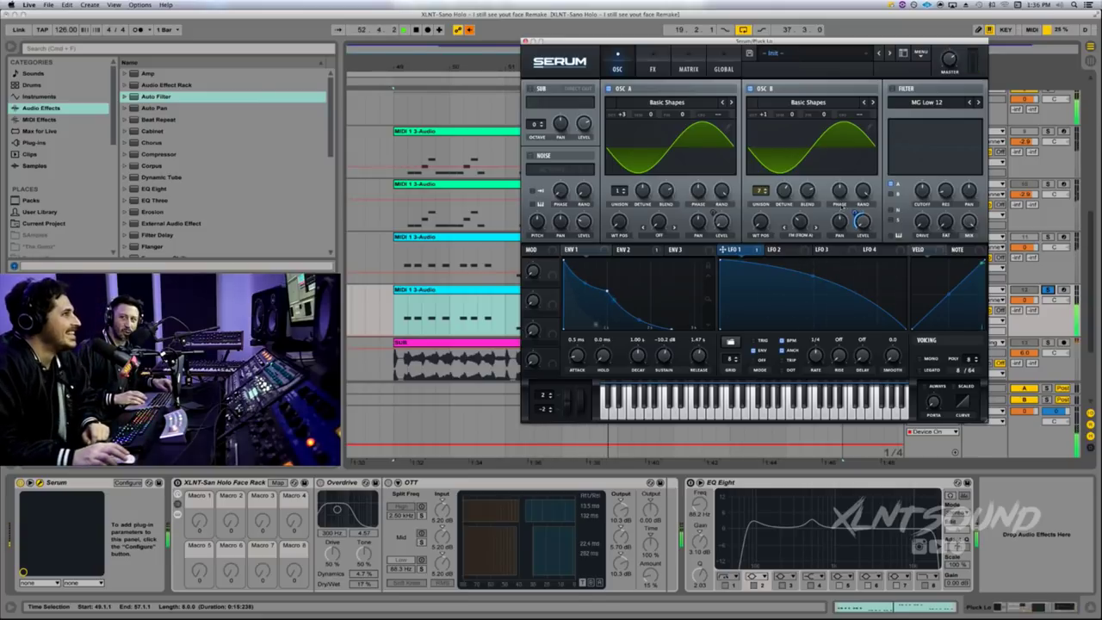
pyautogui.press('space')
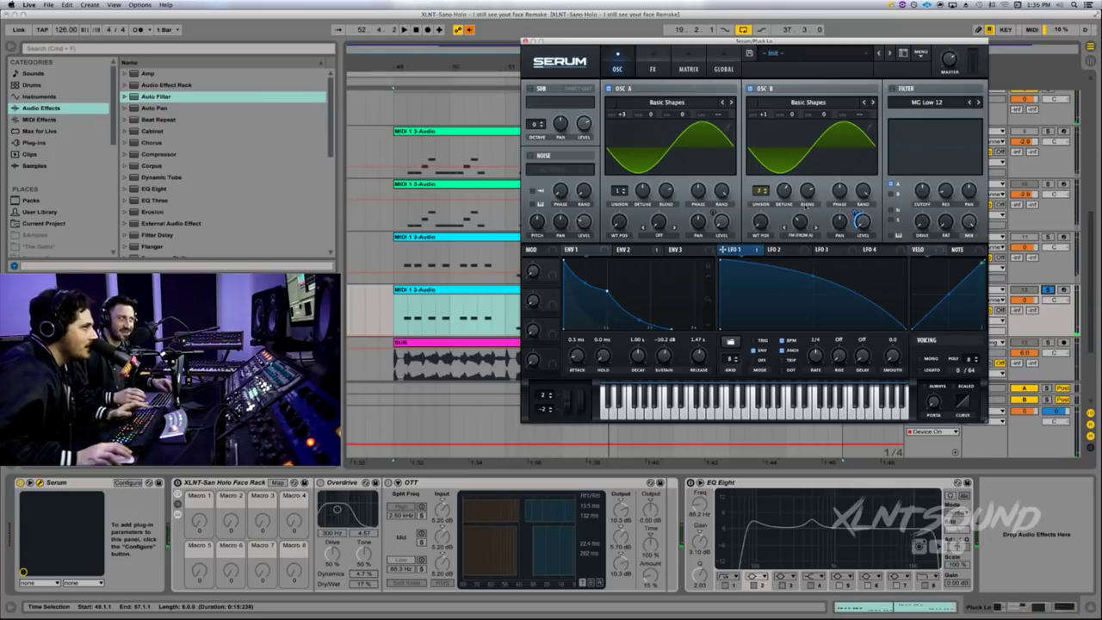
pyautogui.press('space')
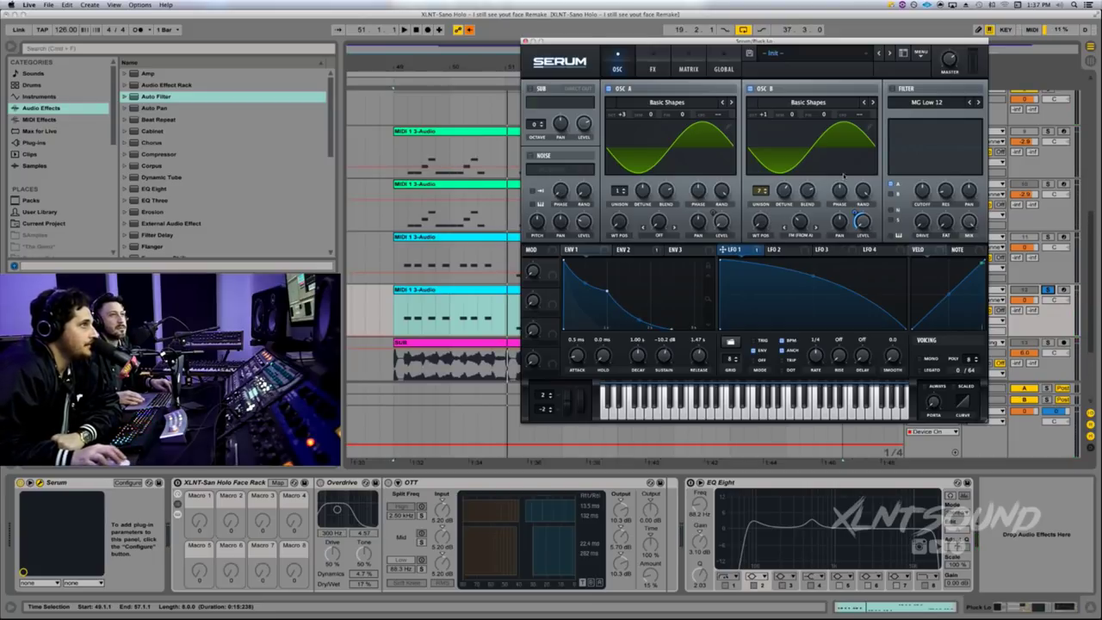
# Step: Enable Serum's filter with the Reverb type and route oscillator B through it along with oscillator A
pyautogui.click(891, 89)
pyautogui.click(927, 102)
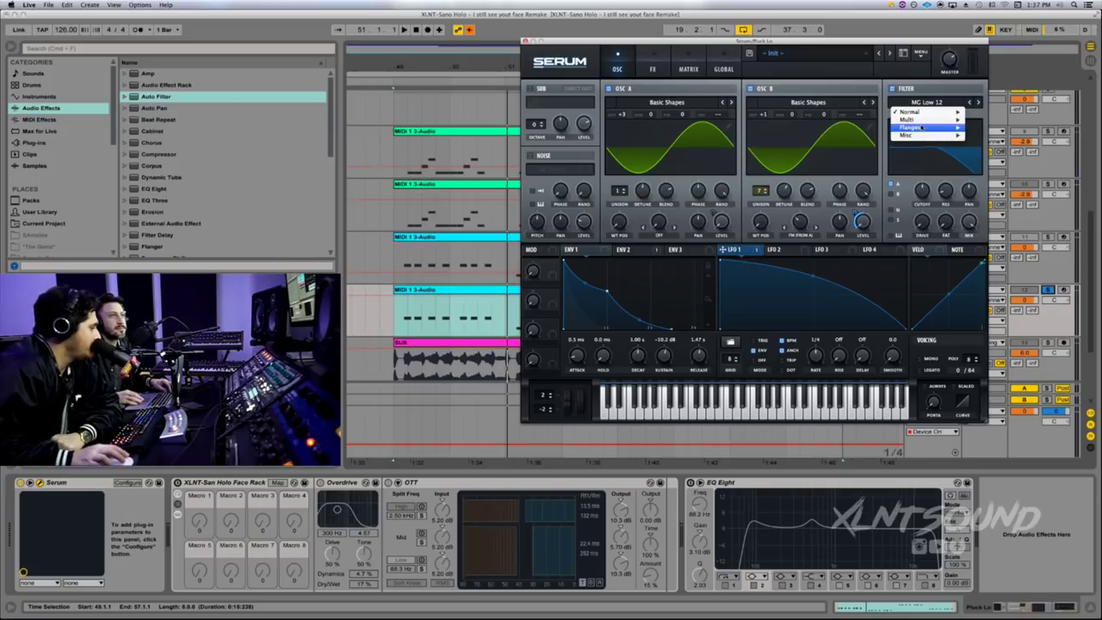
pyautogui.moveTo(930, 135)
pyautogui.click(983, 222)
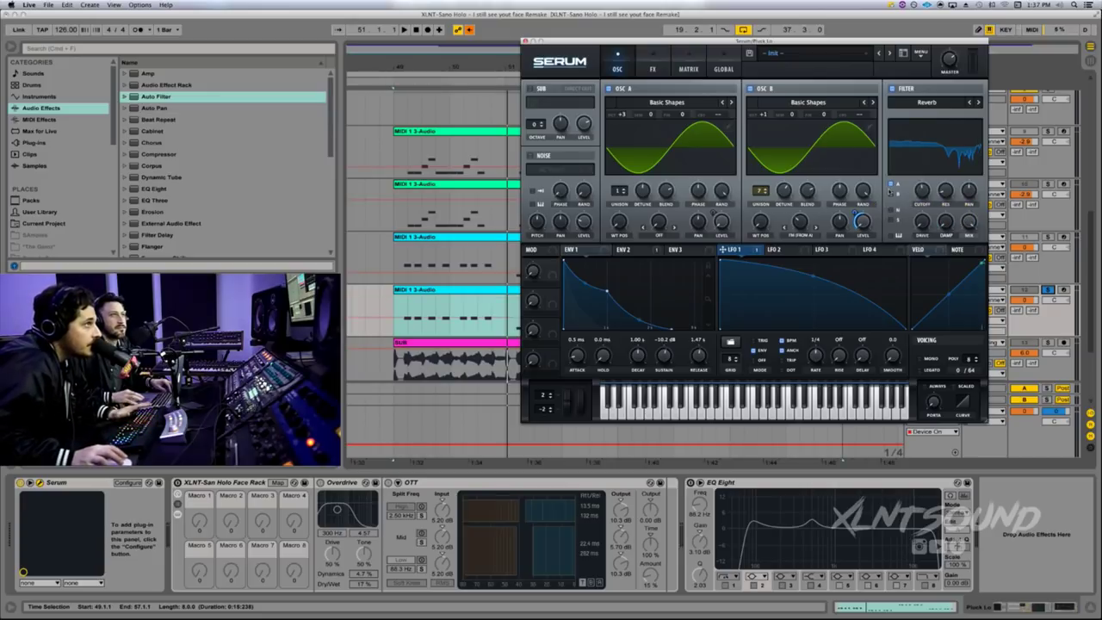
# Step: Unsolo the Pluck Lo track, then lower the reverb filter's cutoff and raise its resonance while auditioning in the mix
pyautogui.click(1052, 293)
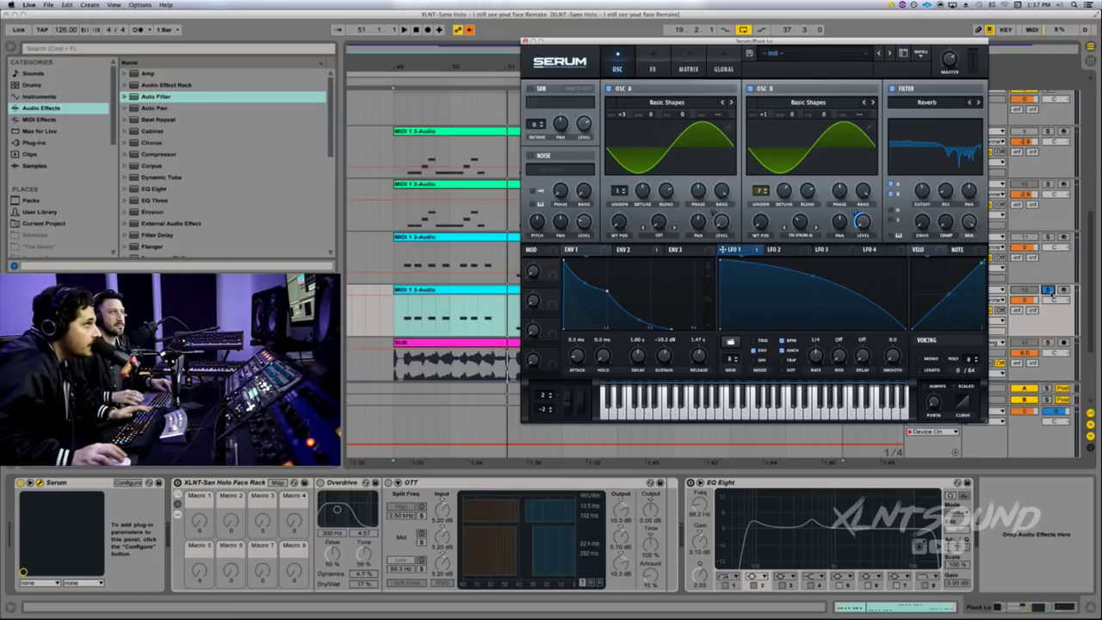
pyautogui.click(1049, 291)
pyautogui.press('space')
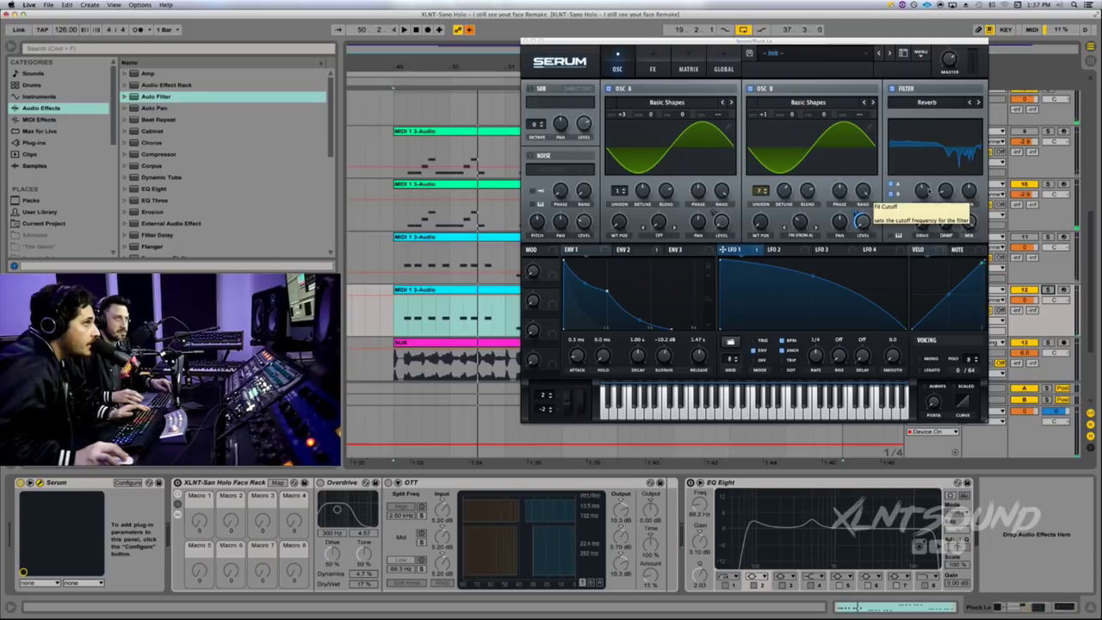
pyautogui.moveTo(922, 192); pyautogui.dragTo(923, 204)
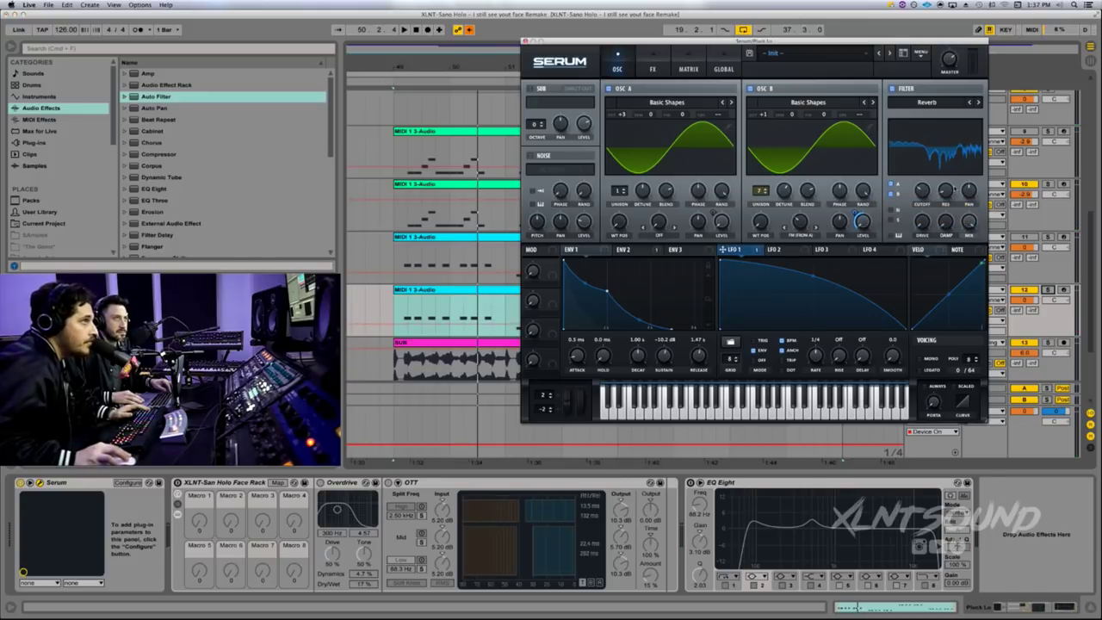
pyautogui.moveTo(946, 190); pyautogui.dragTo(946, 177)
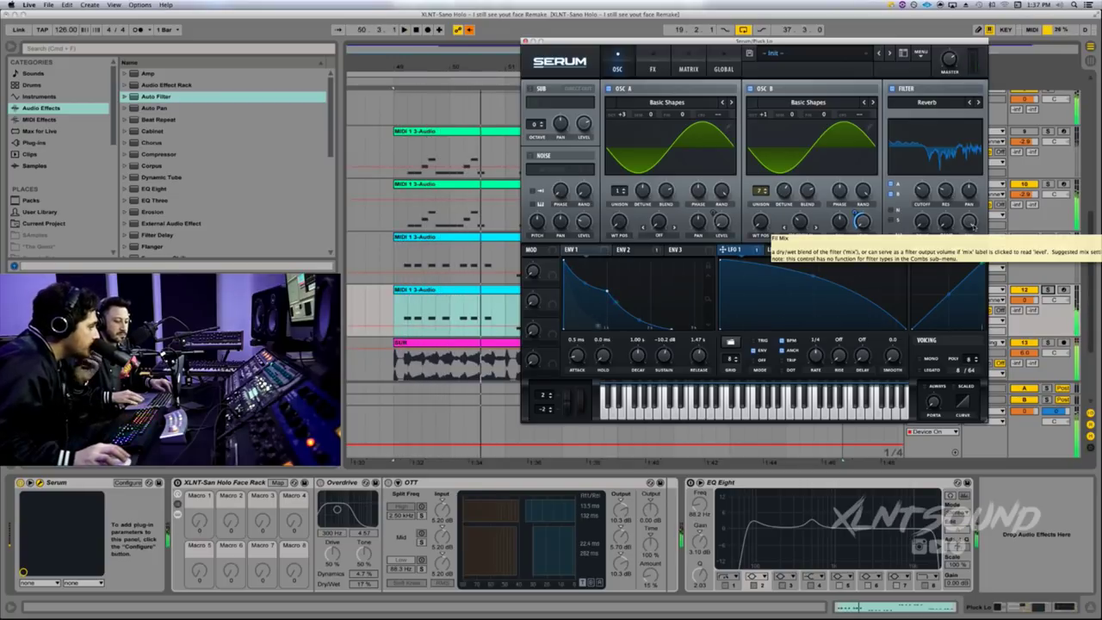
# Step: Set the reverb filter's mix to 32% with Pluck Lo soloed, and audition it both soloed and in the full mix
pyautogui.click(1048, 290)
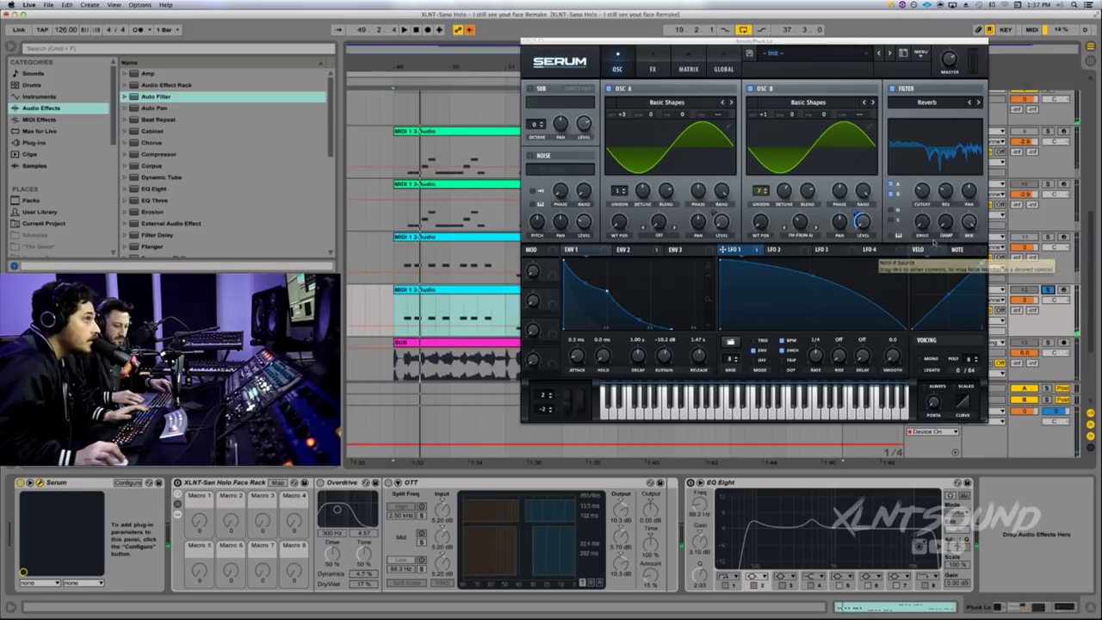
pyautogui.moveTo(968, 237); pyautogui.dragTo(966, 289)
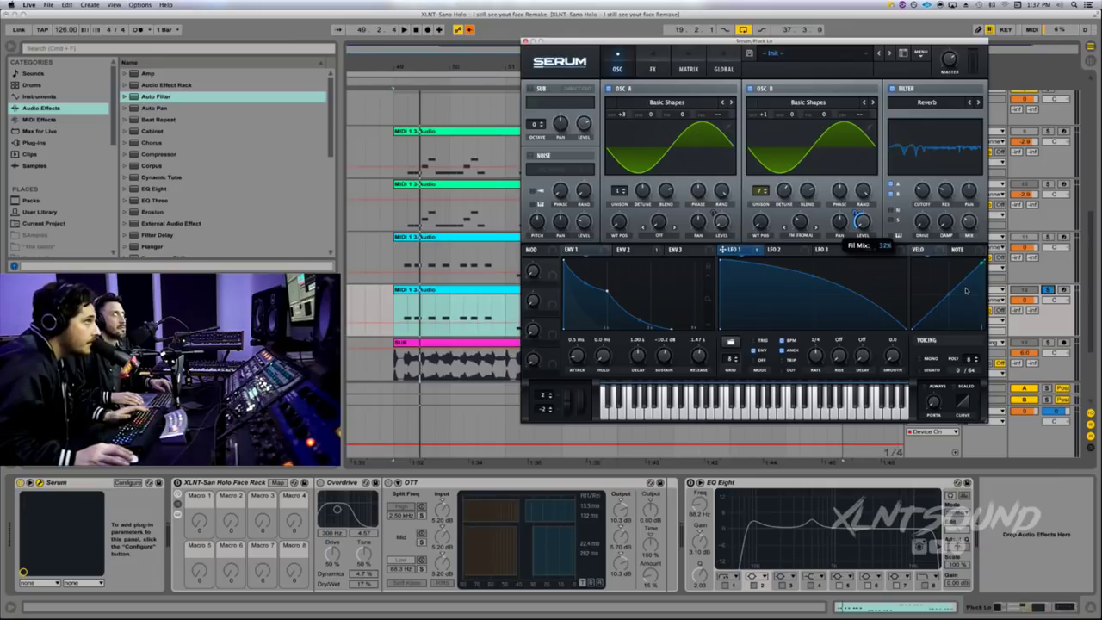
pyautogui.moveTo(965, 291); pyautogui.dragTo(966, 291)
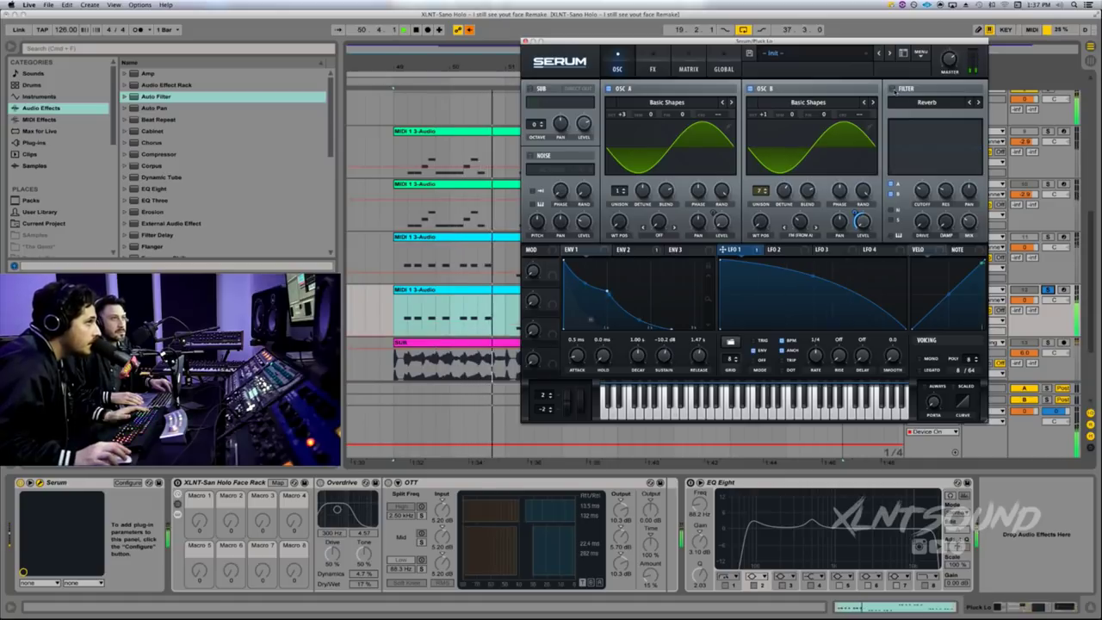
pyautogui.click(1035, 278)
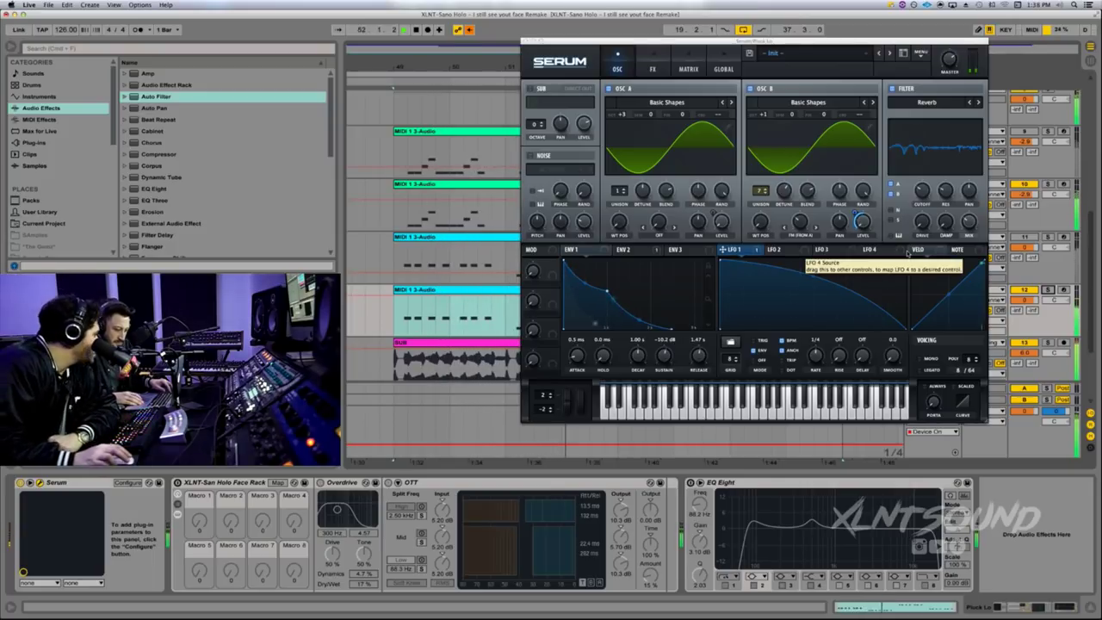
pyautogui.press('space')
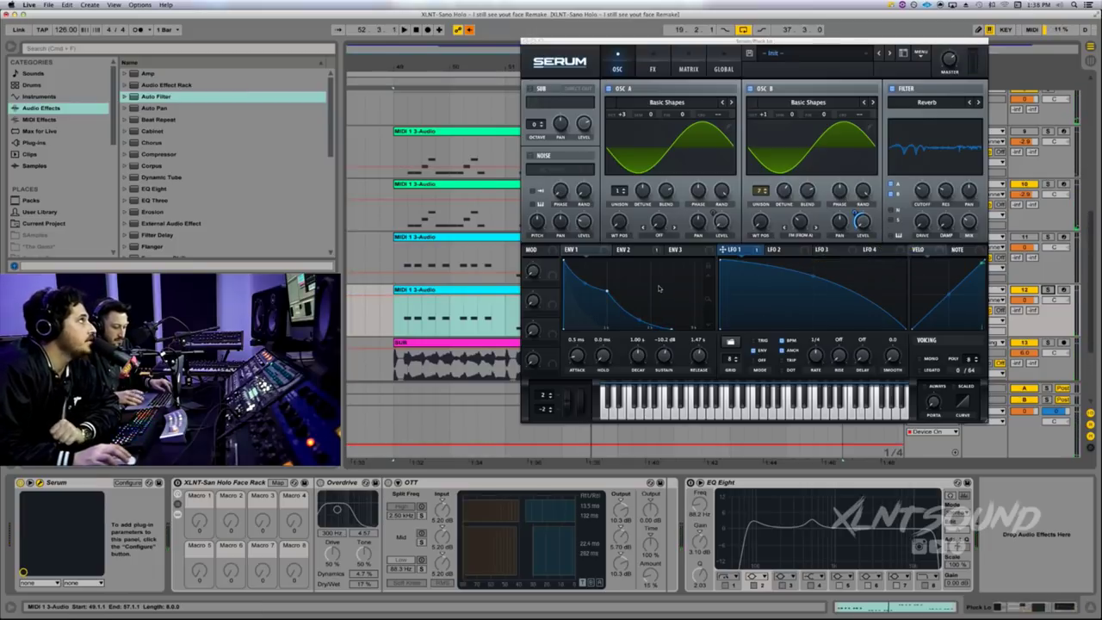
# Step: Shape Envelope 3 with 0% sustain and a 17 ms decay, and assign it to oscillator A's coarse pitch
pyautogui.click(689, 249)
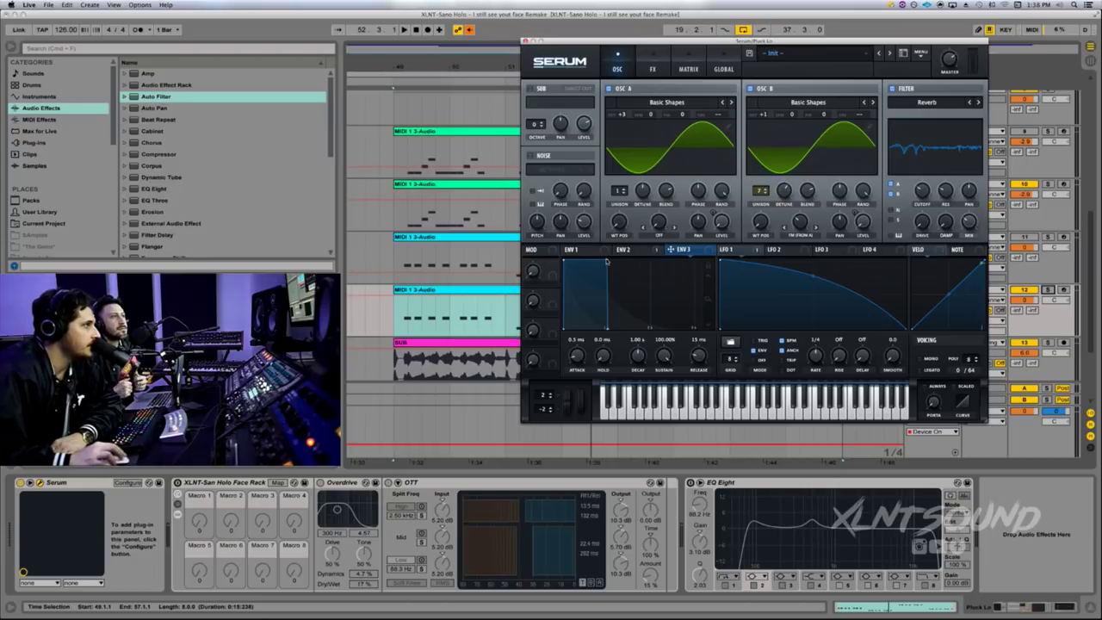
pyautogui.moveTo(607, 260); pyautogui.dragTo(564, 341)
pyautogui.moveTo(639, 360); pyautogui.dragTo(637, 373)
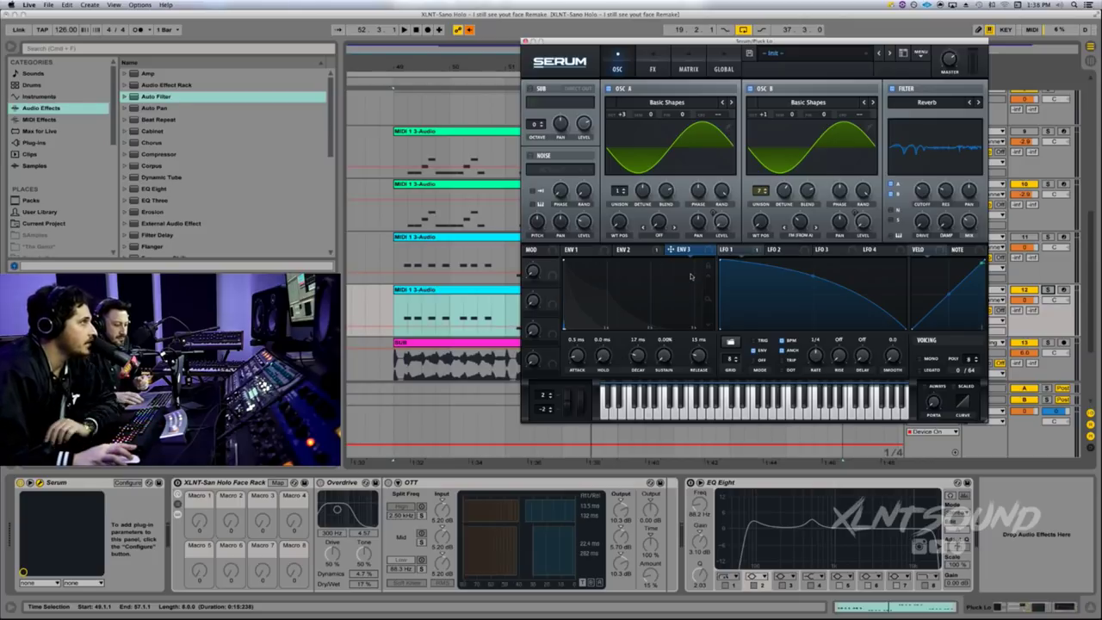
pyautogui.moveTo(713, 252); pyautogui.dragTo(720, 122)
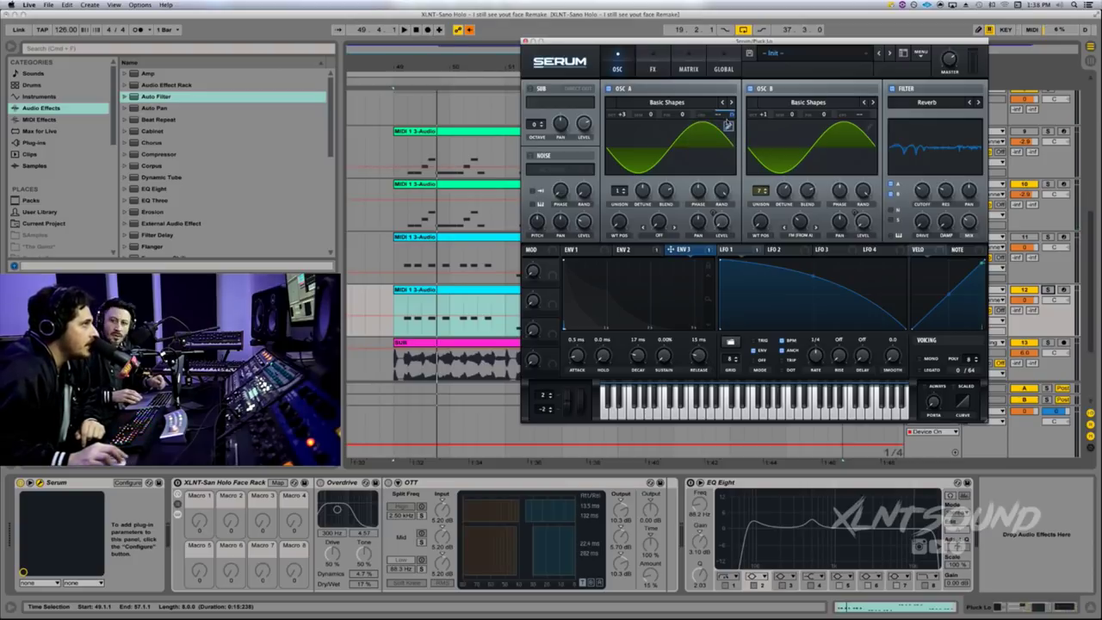
pyautogui.moveTo(730, 114)
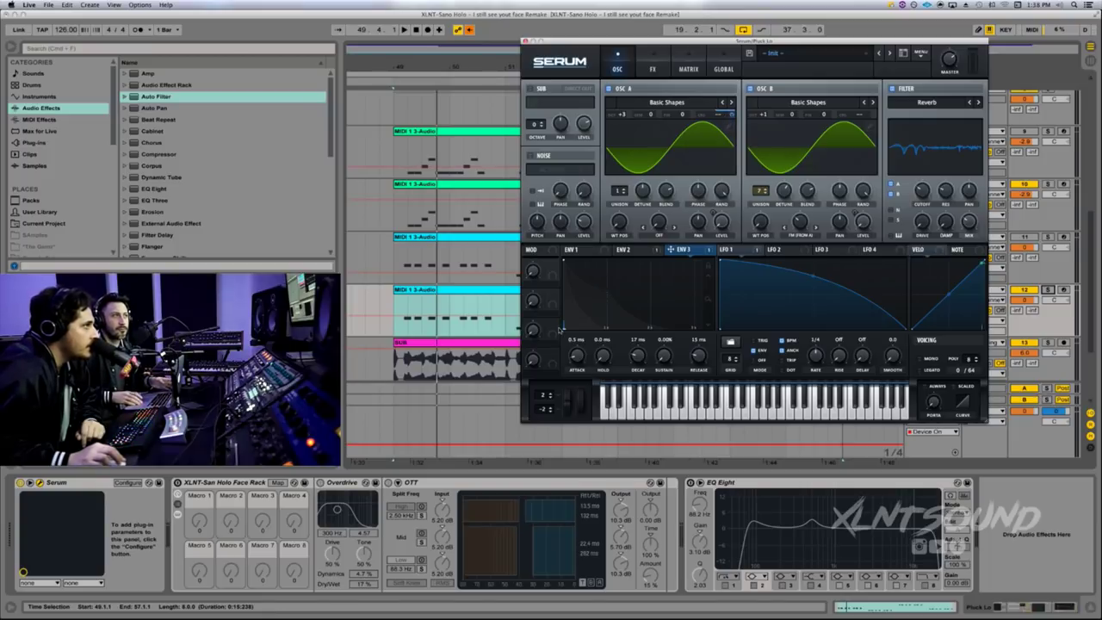
# Step: Lengthen Envelope 3's decay to 76 ms and play back the pluck in the mix
pyautogui.moveTo(634, 356); pyautogui.dragTo(634, 352)
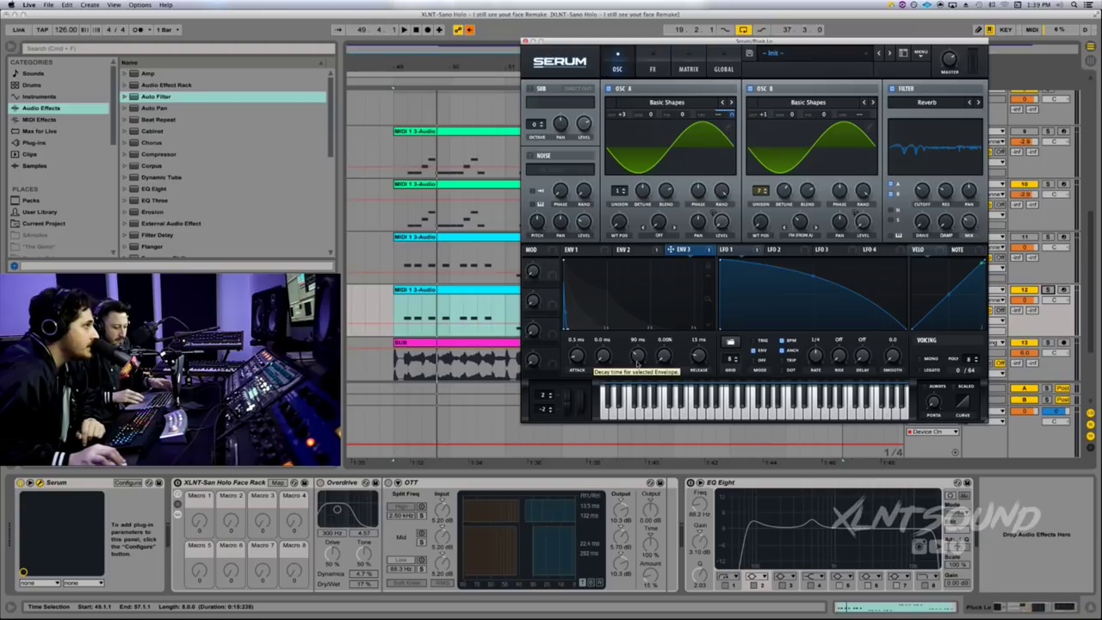
pyautogui.moveTo(637, 361); pyautogui.dragTo(637, 364)
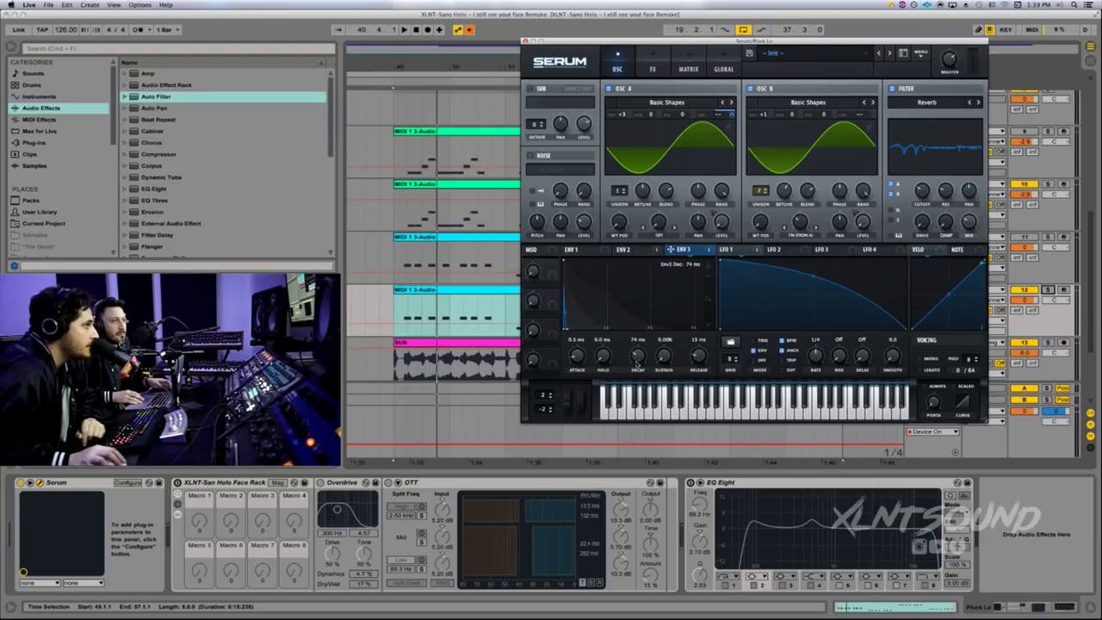
pyautogui.moveTo(637, 361); pyautogui.dragTo(637, 363)
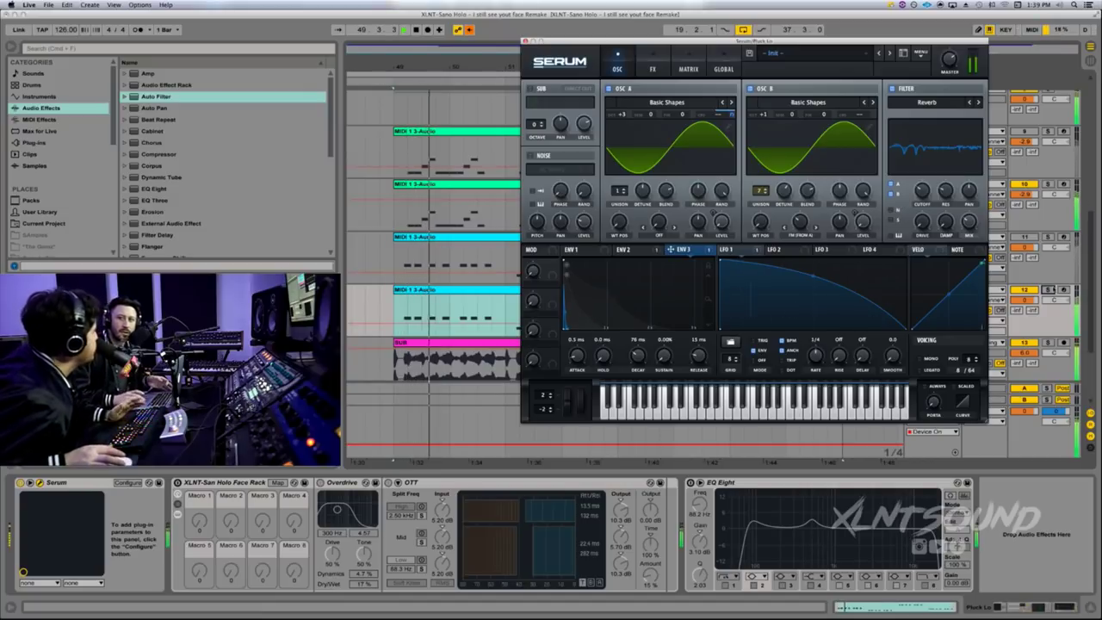
# Step: Solo the Pluck Lo track and move the synth window to uncover the track controls while auditioning the pluck
pyautogui.click(1047, 291)
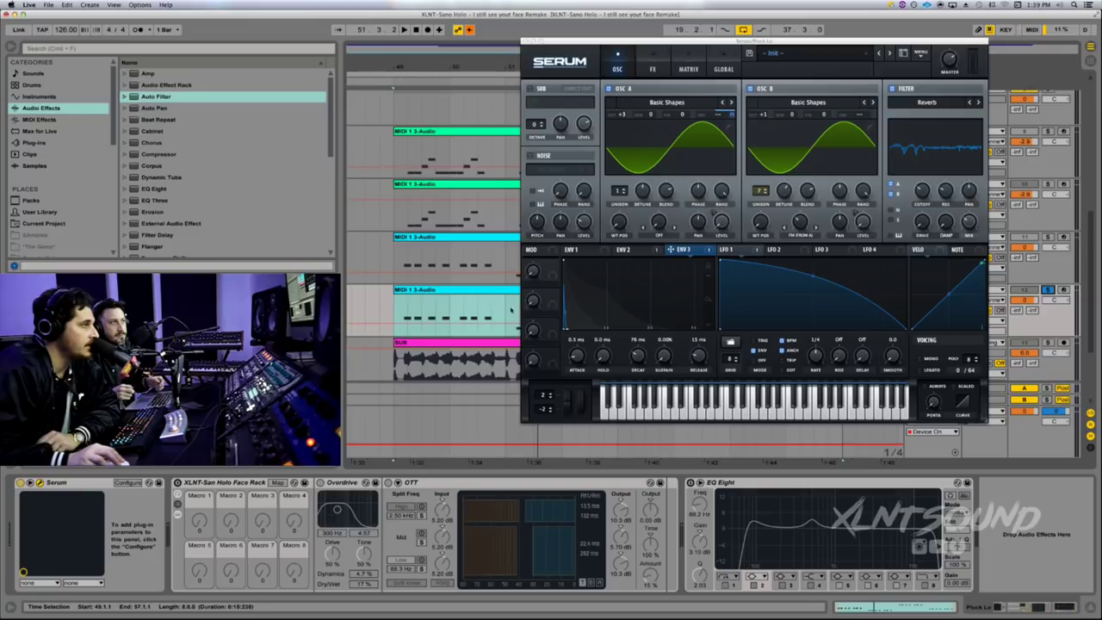
pyautogui.click(566, 315)
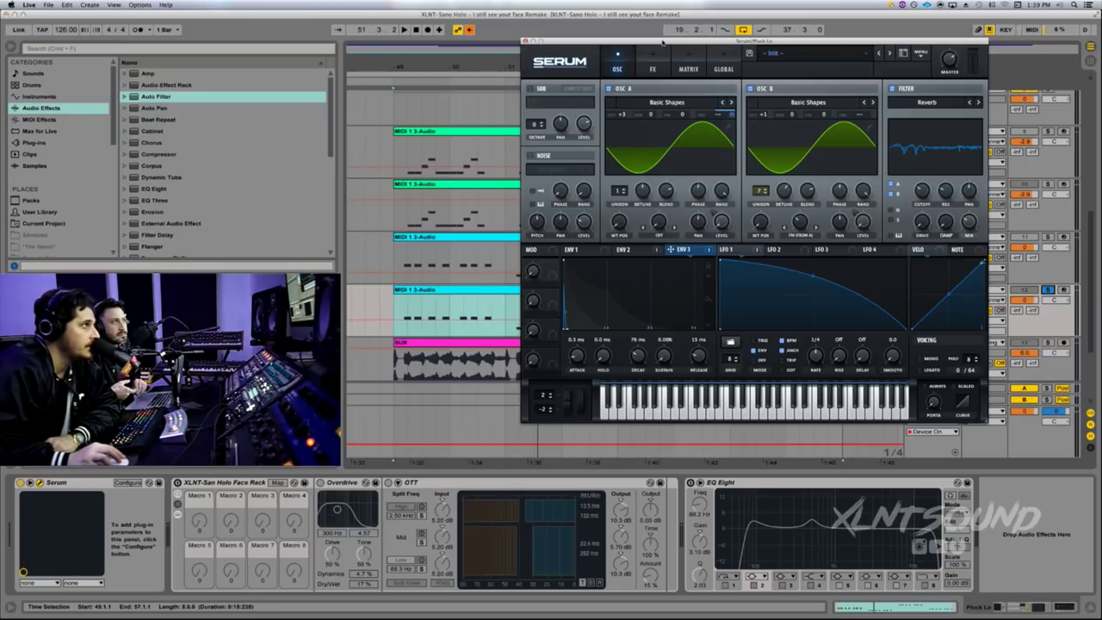
pyautogui.moveTo(656, 45); pyautogui.dragTo(552, 30)
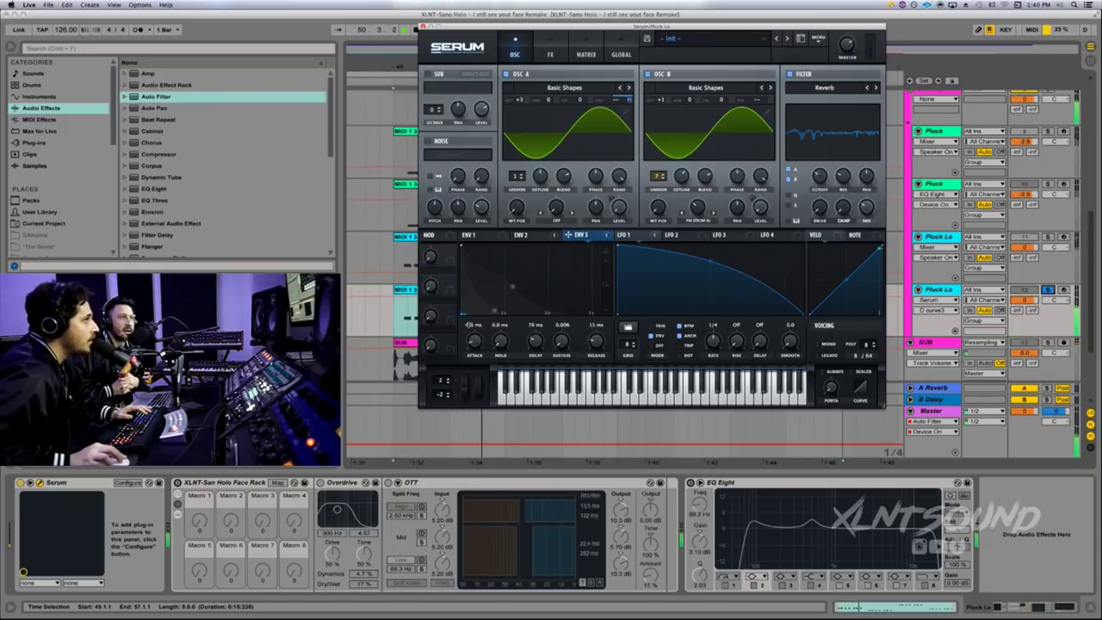
pyautogui.moveTo(465, 262); pyautogui.dragTo(472, 301)
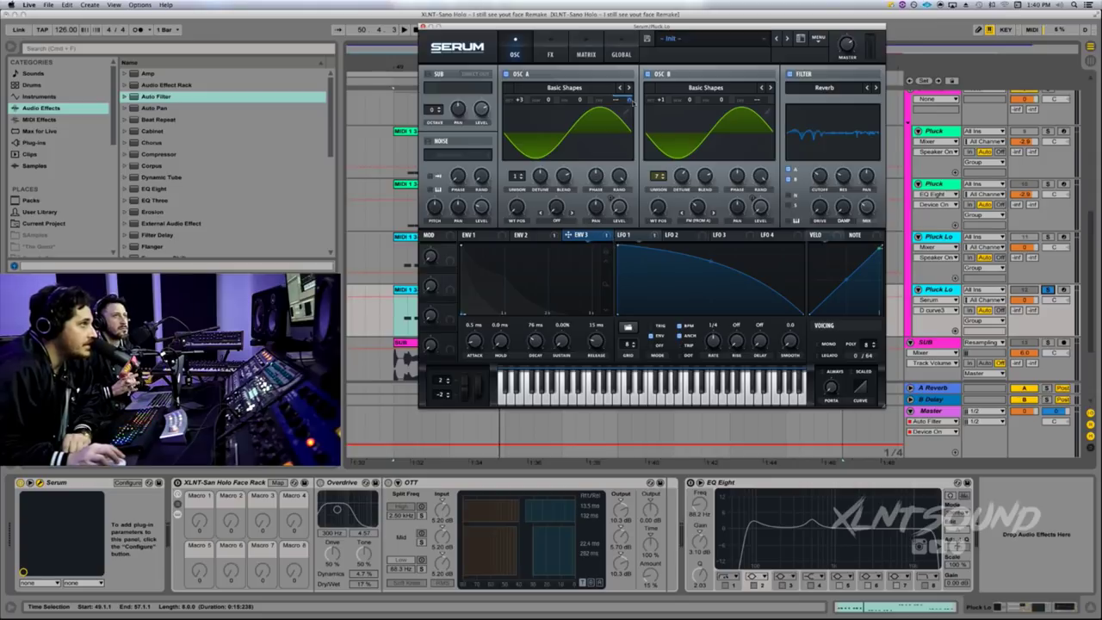
# Step: Load the effect chain XLNT-San Holo PL Lo.fxr into the FX rack and bypass every effect except the EQ
pyautogui.click(552, 43)
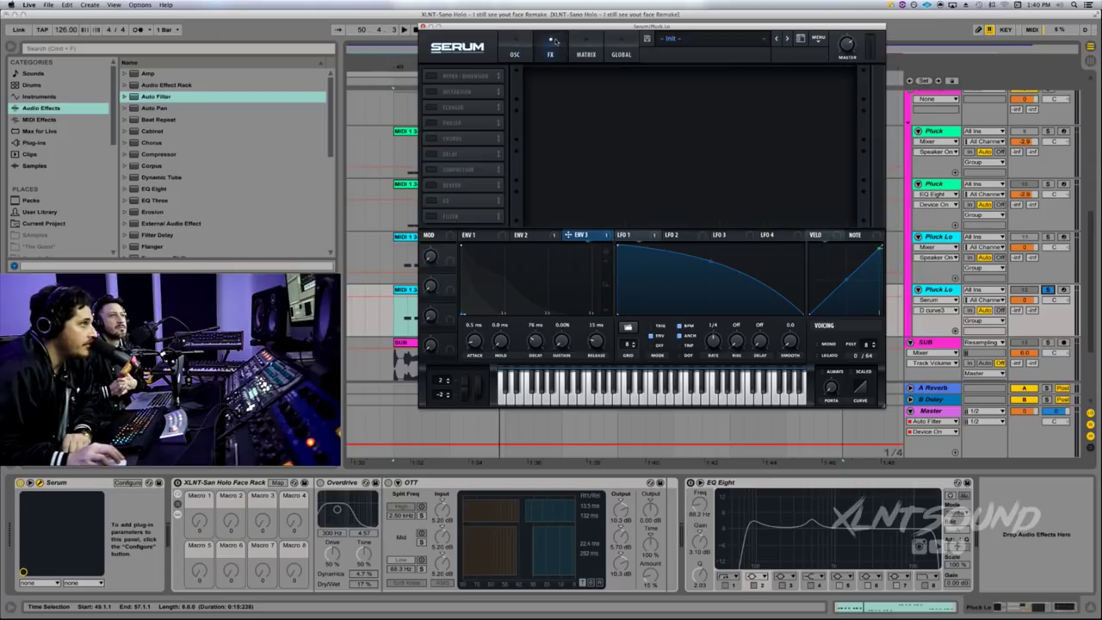
pyautogui.click(819, 39)
pyautogui.click(861, 234)
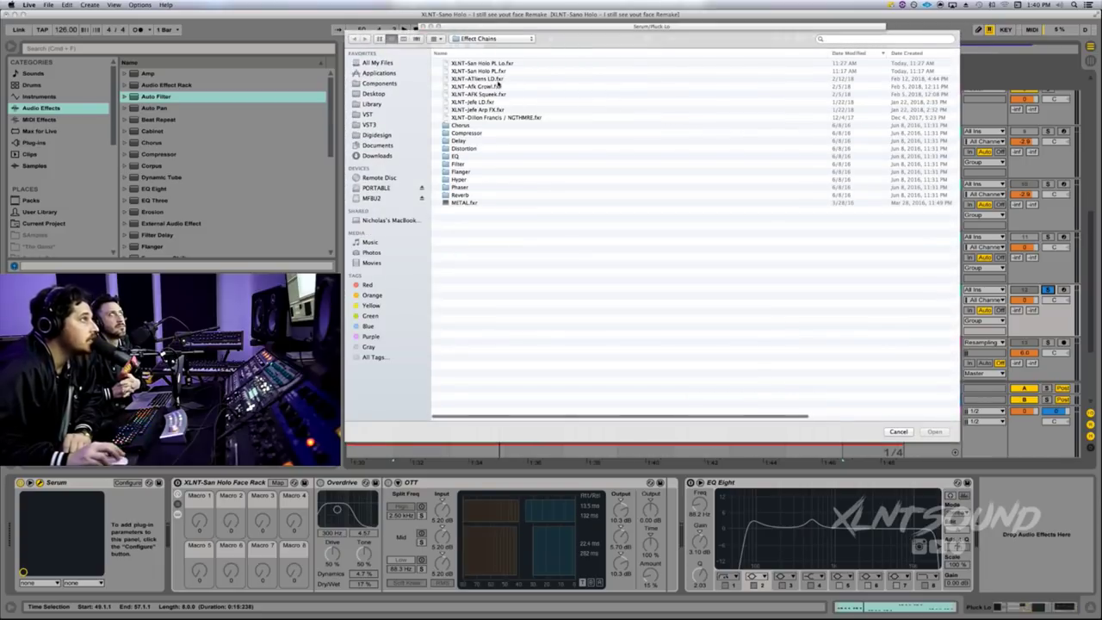
pyautogui.click(491, 65)
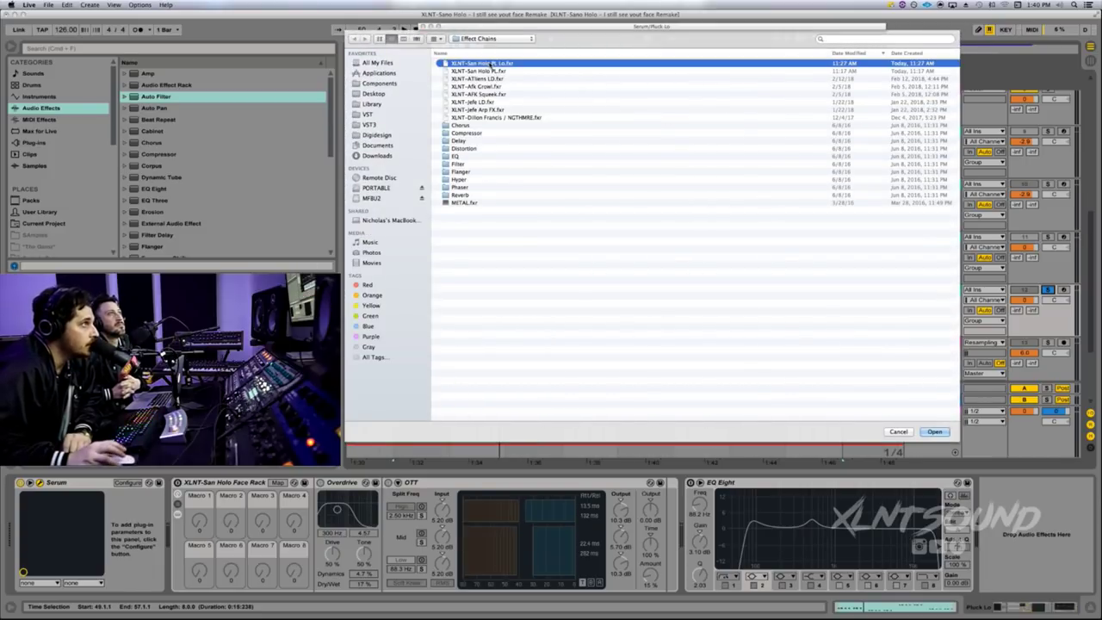
pyautogui.click(935, 432)
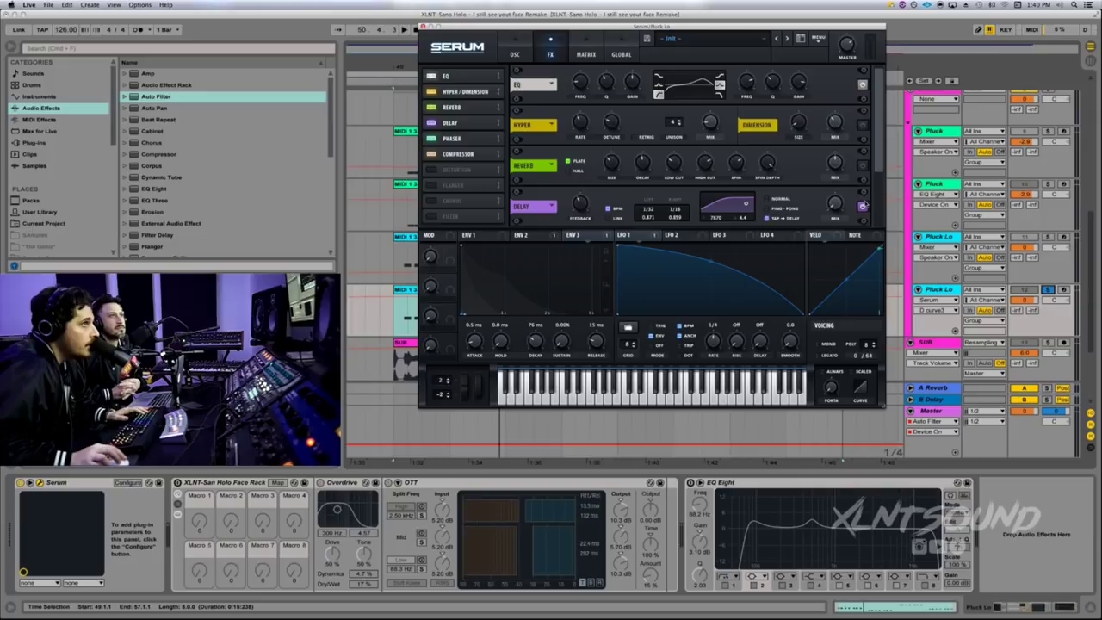
pyautogui.scroll(-3, 874, 207)
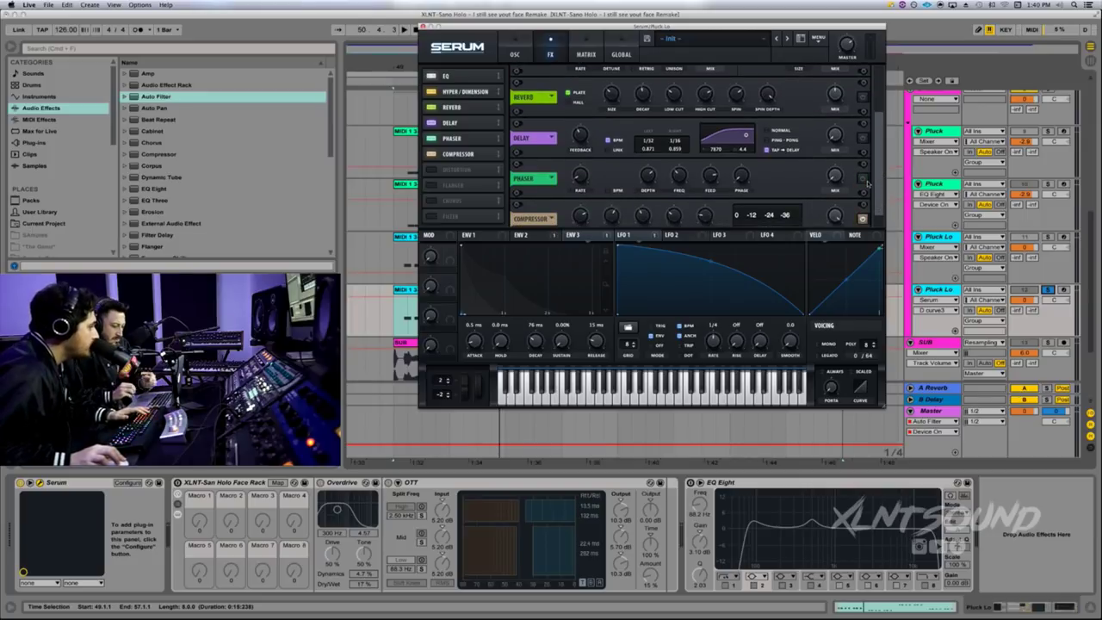
pyautogui.scroll(-1, 871, 223)
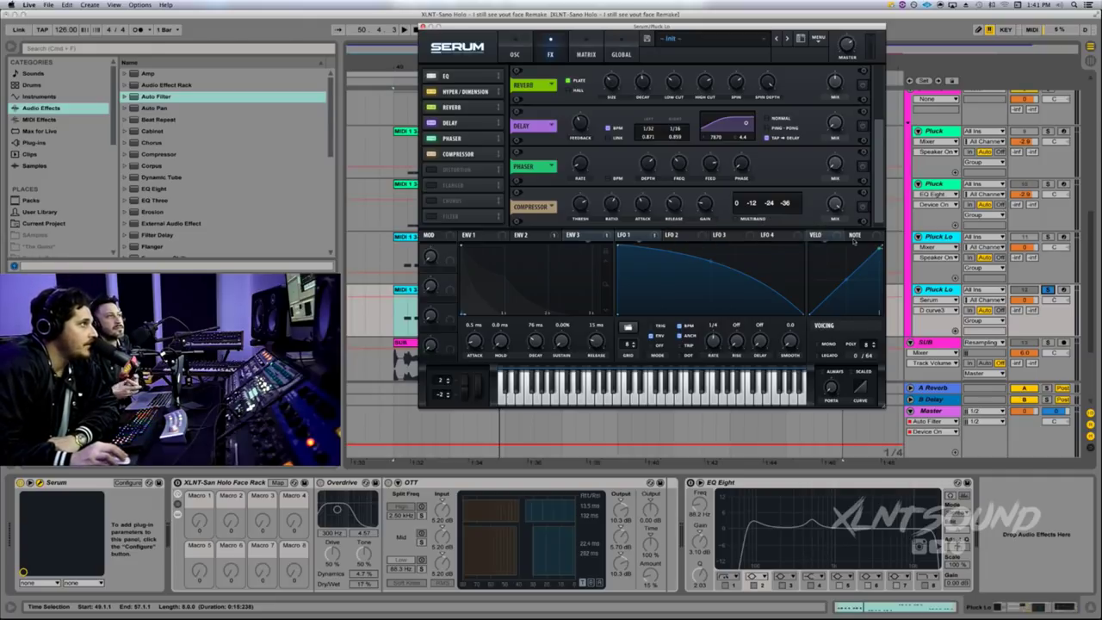
# Step: Assign Envelope 2 to the reverb filter's cutoff with a small modulation amount and play back the pluck
pyautogui.click(516, 54)
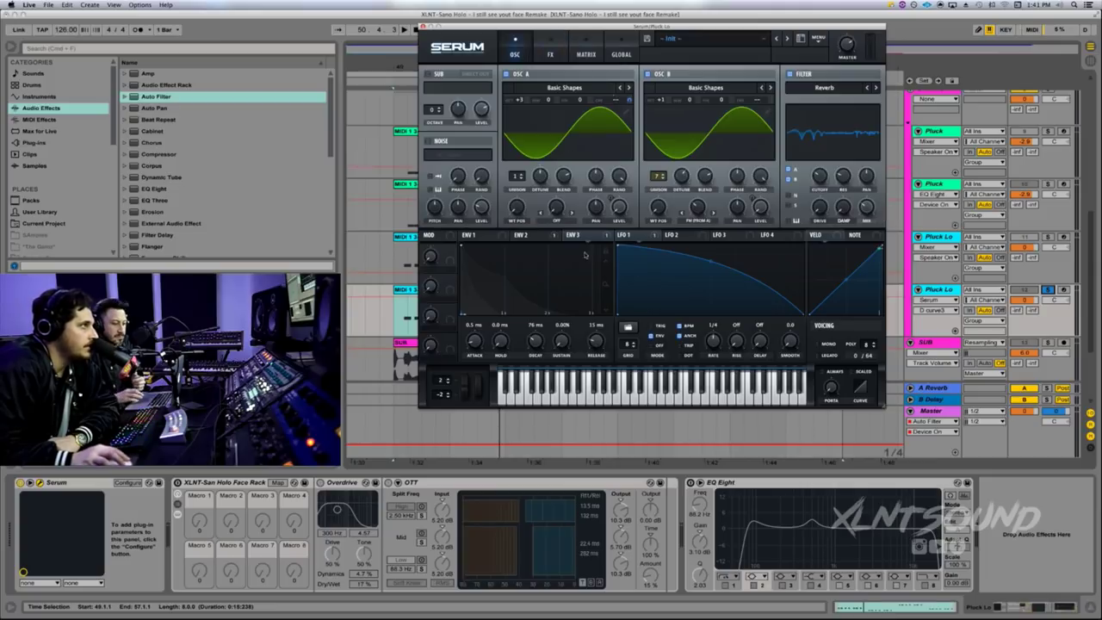
pyautogui.moveTo(522, 235); pyautogui.dragTo(814, 178)
pyautogui.moveTo(634, 237); pyautogui.dragTo(819, 176)
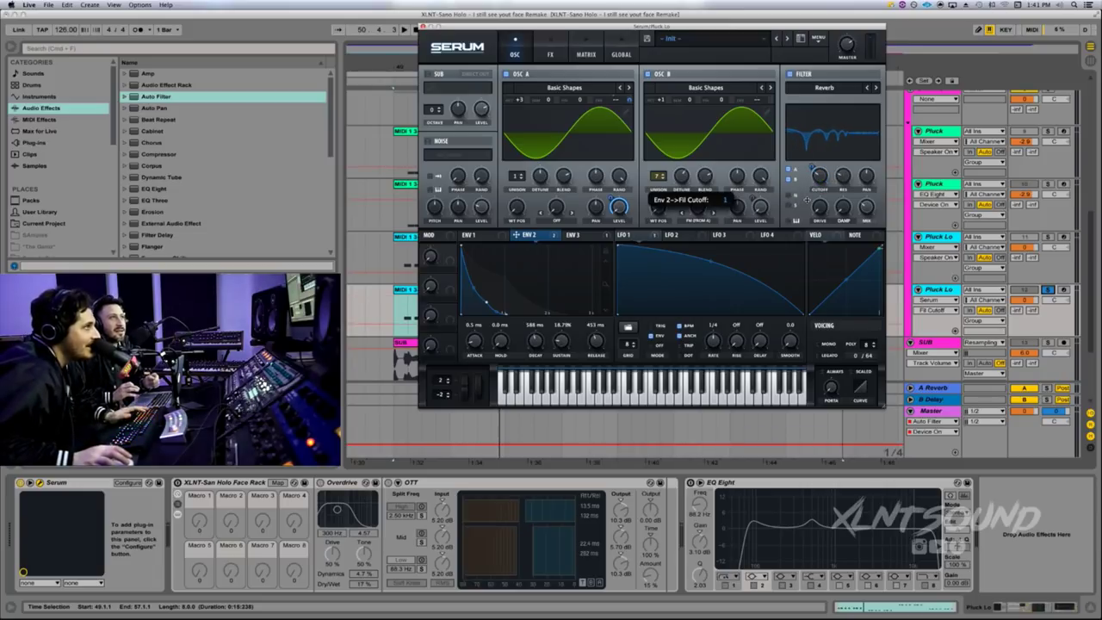
pyautogui.press('space')
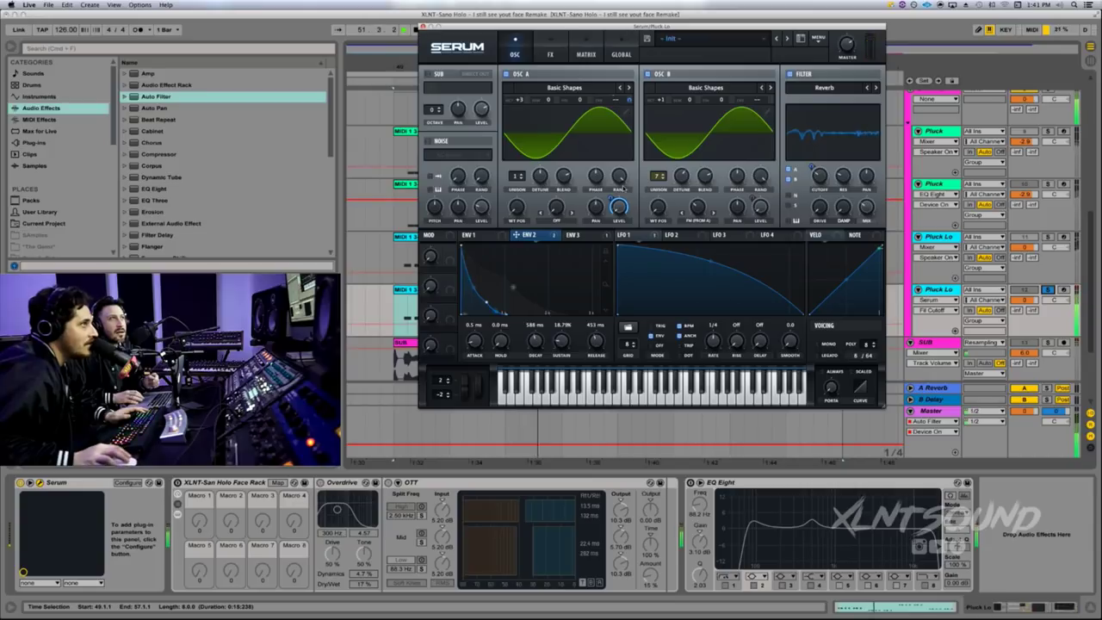
# Step: Examine the frequency, Q and gain settings of the EQ effect's low and high bands
pyautogui.click(550, 52)
pyautogui.scroll(3, 832, 70)
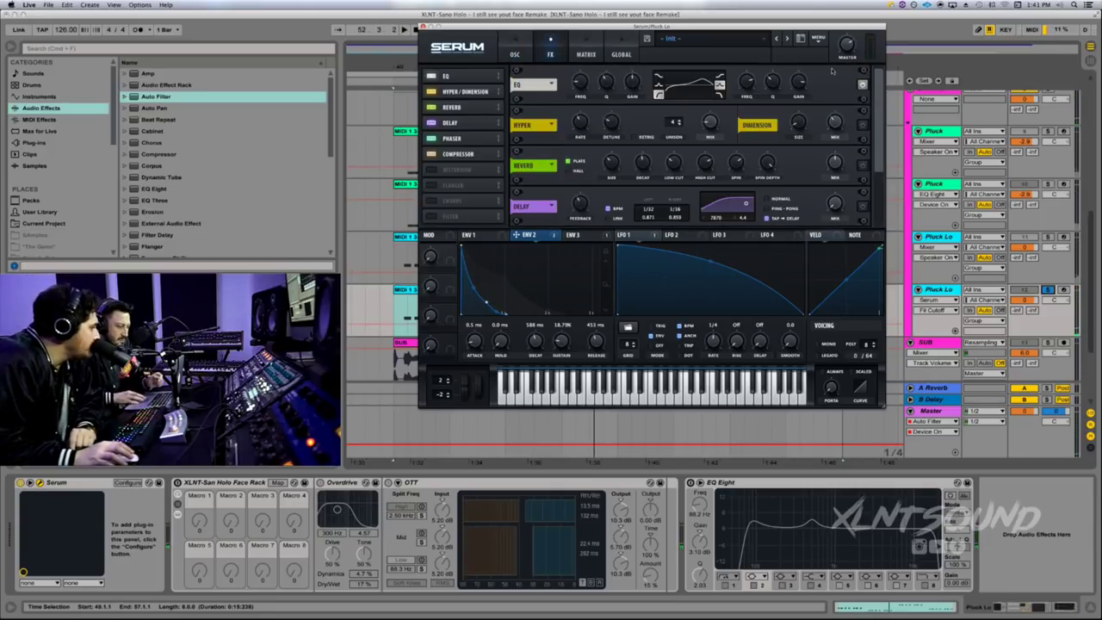
pyautogui.click(762, 86)
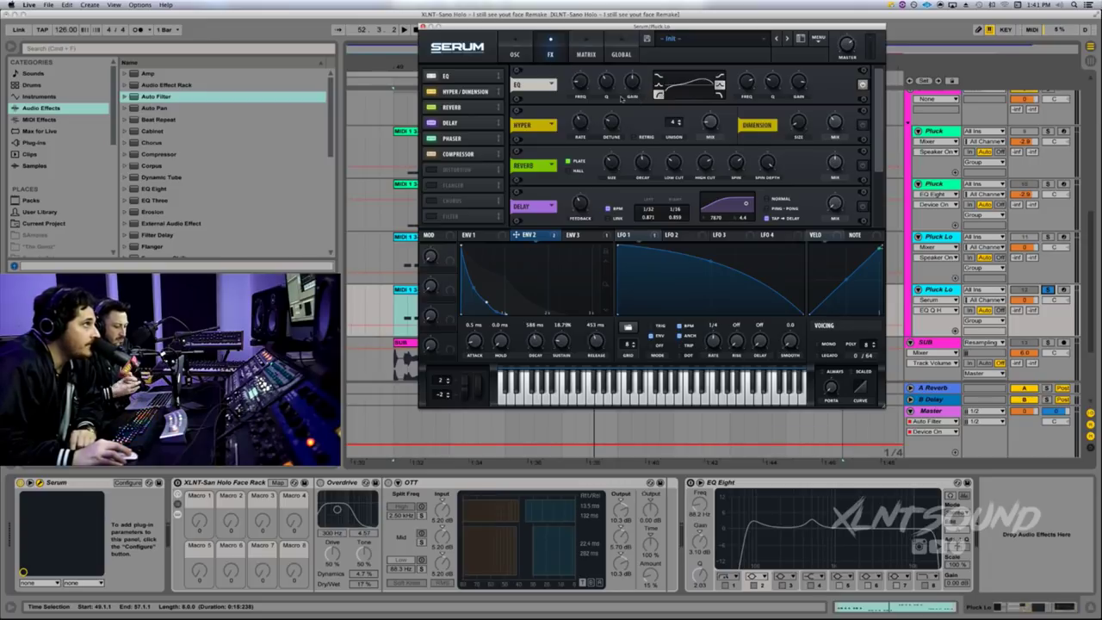
pyautogui.click(582, 83)
pyautogui.click(608, 82)
pyautogui.click(633, 82)
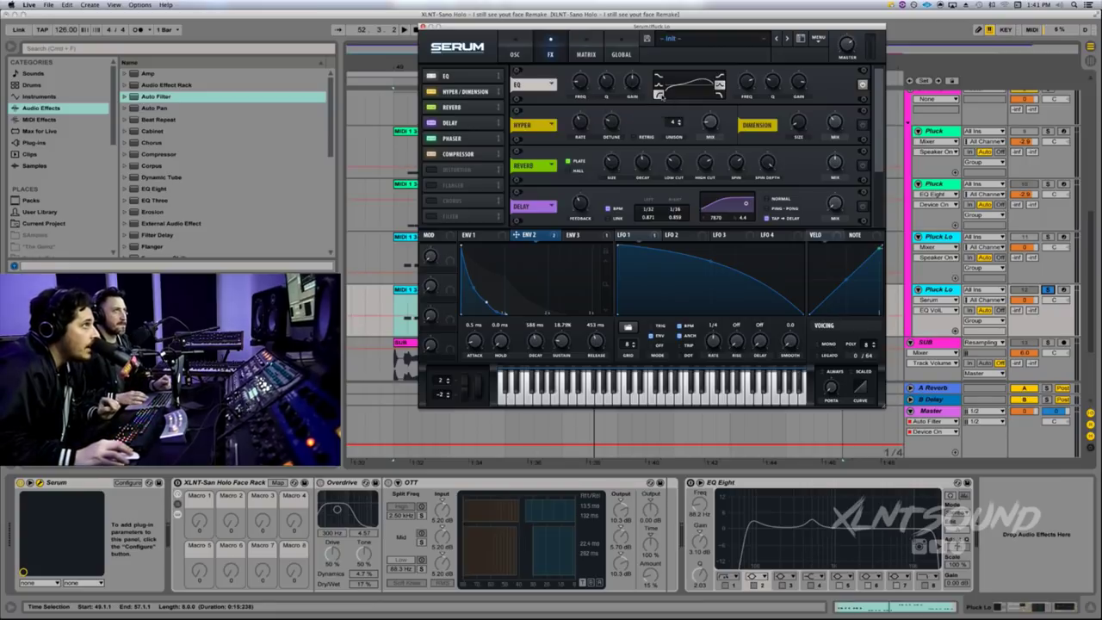
# Step: Unsolo the Pluck Lo track and adjust Serum's master volume while auditioning the pluck in the mix
pyautogui.click(1048, 290)
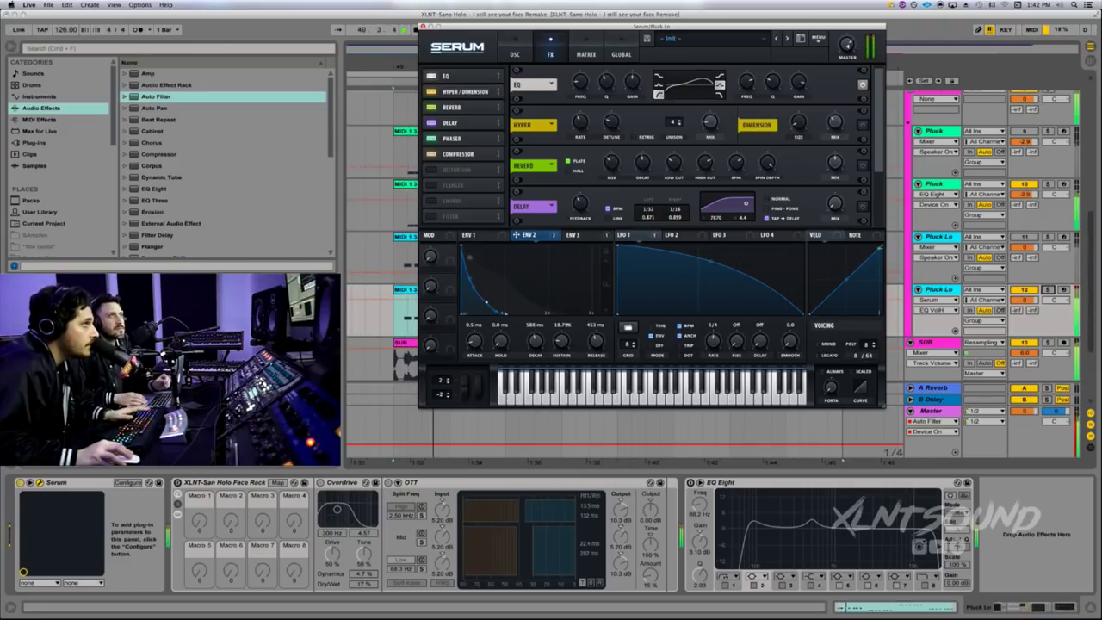
pyautogui.moveTo(846, 60); pyautogui.dragTo(843, 64)
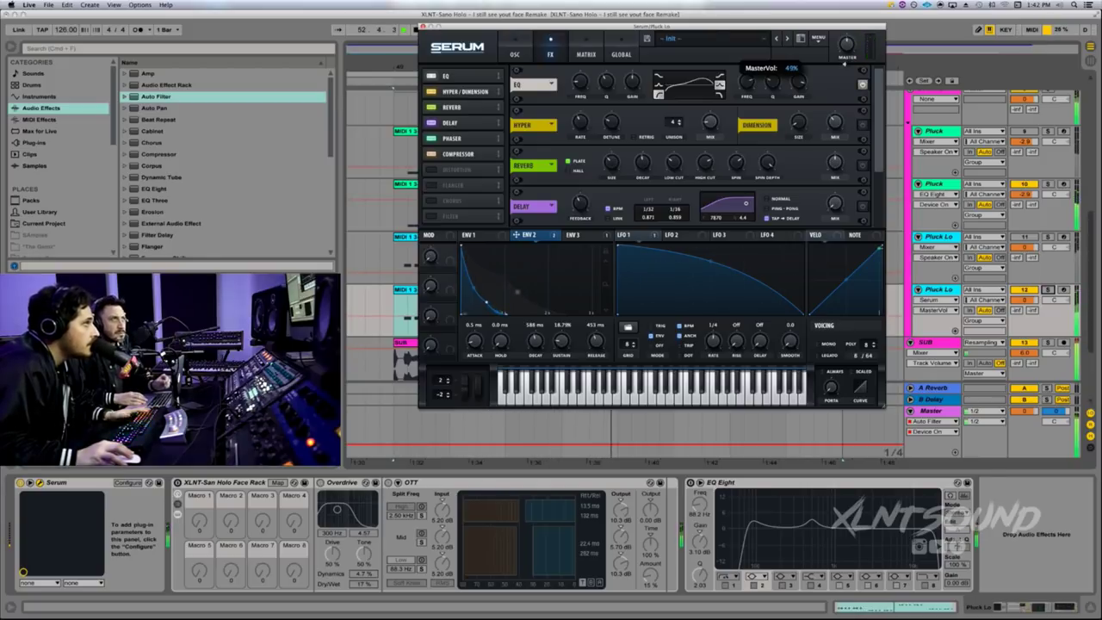
pyautogui.moveTo(844, 62); pyautogui.dragTo(844, 61)
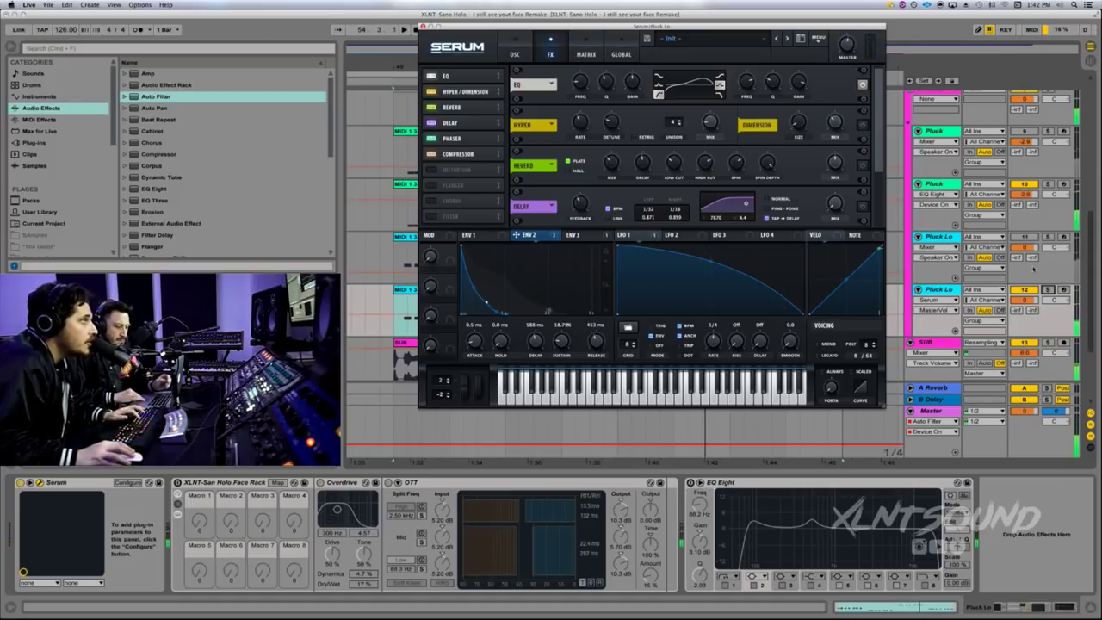
# Step: Arm the Pluck Lo track for recording and shorten Envelope 3's release to 4.2 ms
pyautogui.click(1064, 289)
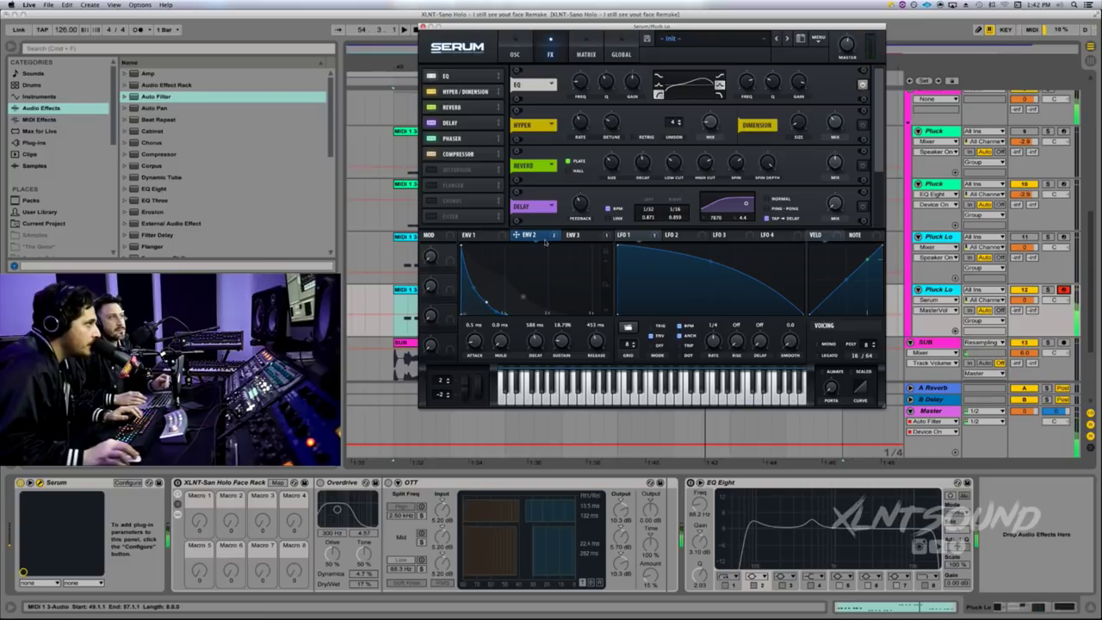
pyautogui.click(577, 239)
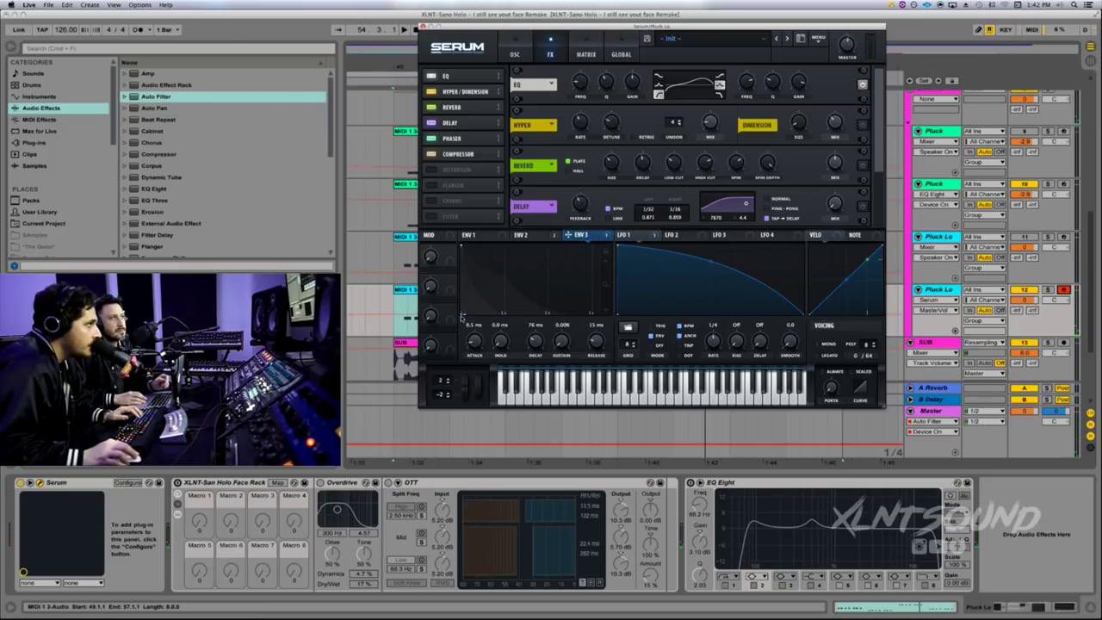
pyautogui.moveTo(462, 315)
pyautogui.mouseDown()
pyautogui.moveTo(467, 301)
pyautogui.moveTo(460, 319)
pyautogui.mouseUp()
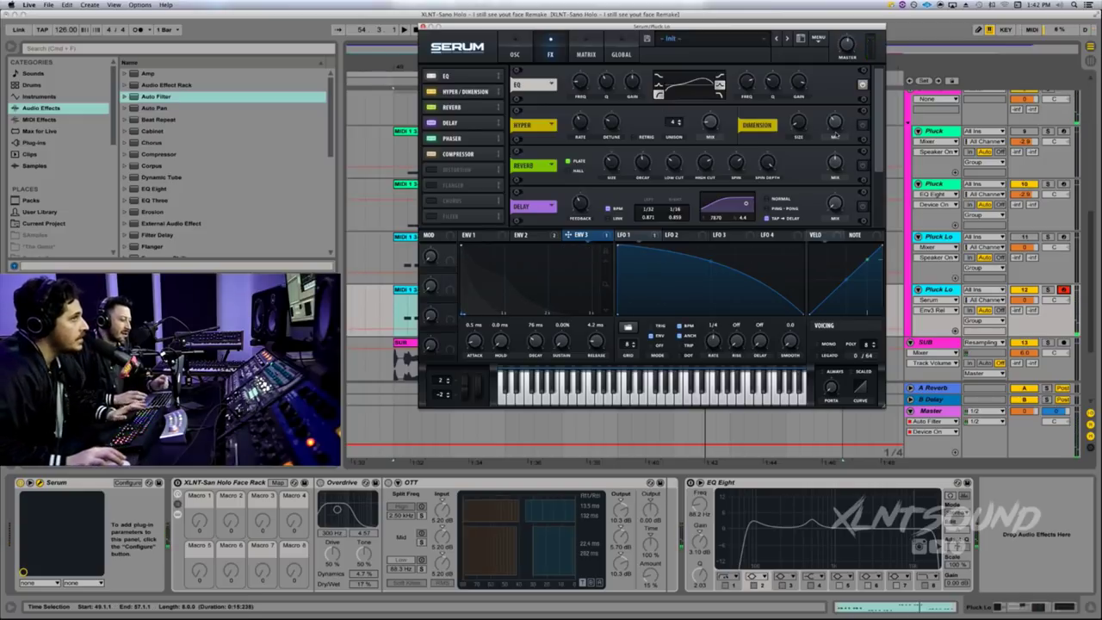
# Step: Enable the Hyper/Dimension effect and solo Pluck Lo, checking the effect's rate, detune, size and mix settings before playing it back
pyautogui.click(862, 126)
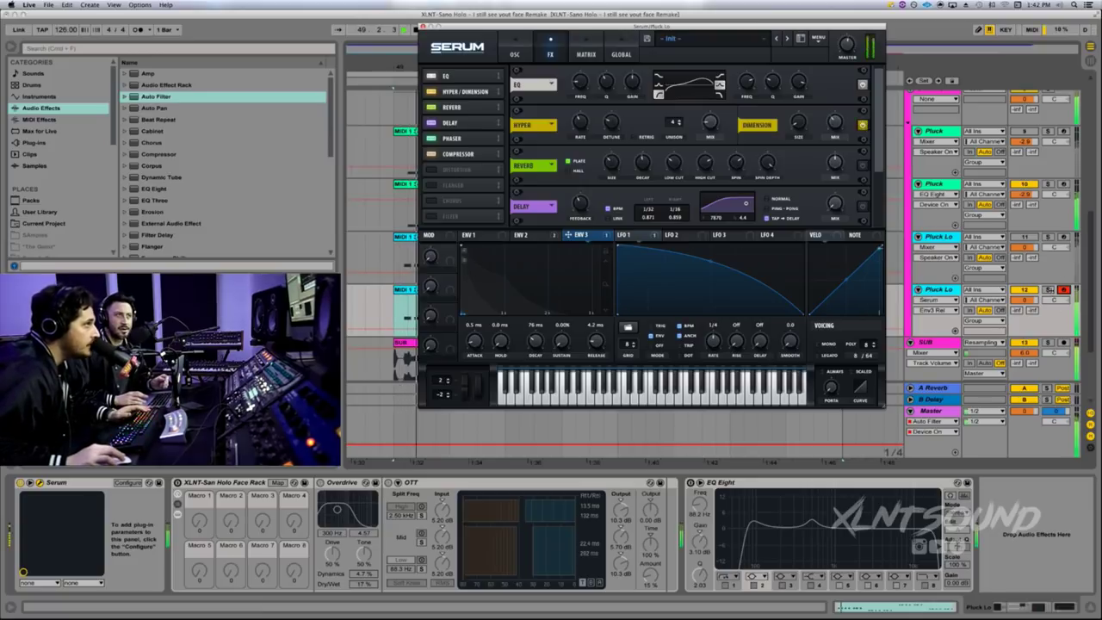
pyautogui.click(1048, 290)
pyautogui.click(581, 126)
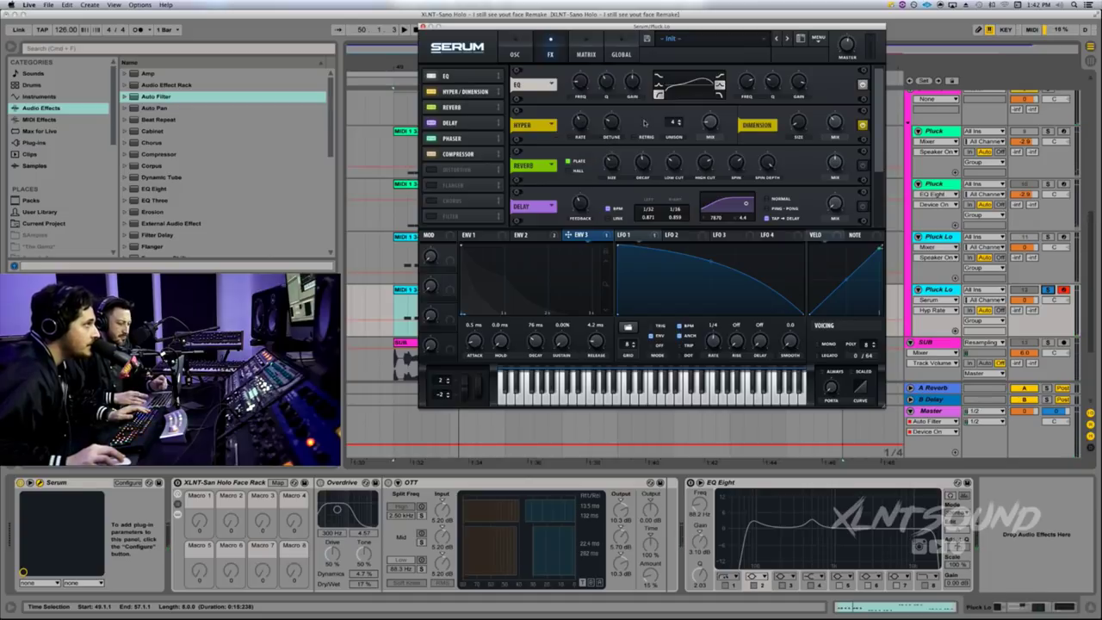
pyautogui.click(612, 123)
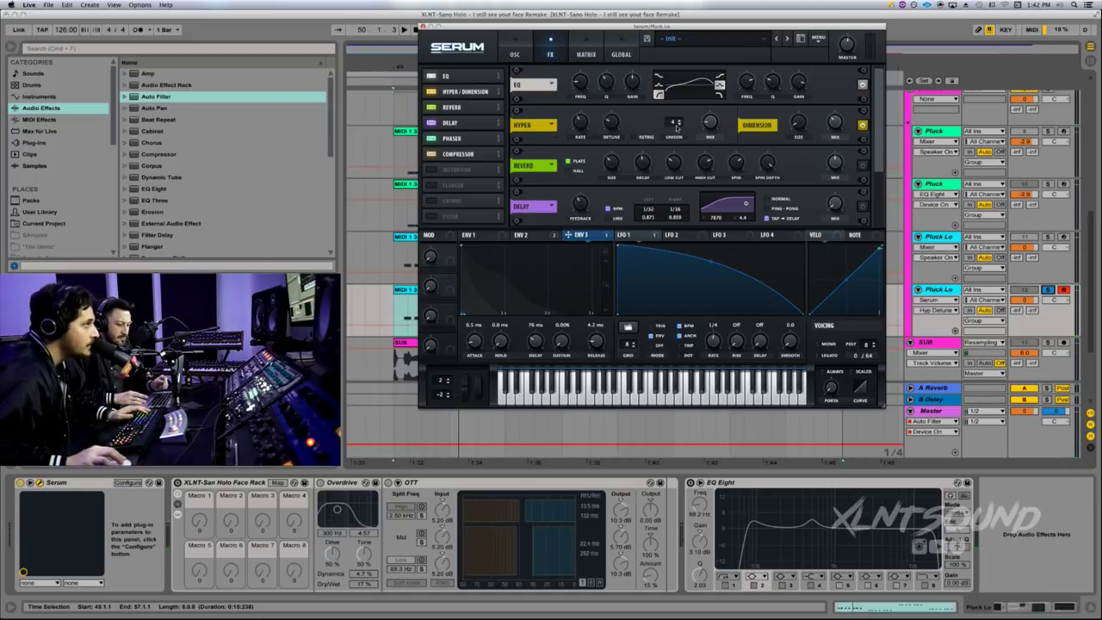
pyautogui.click(709, 122)
pyautogui.click(800, 124)
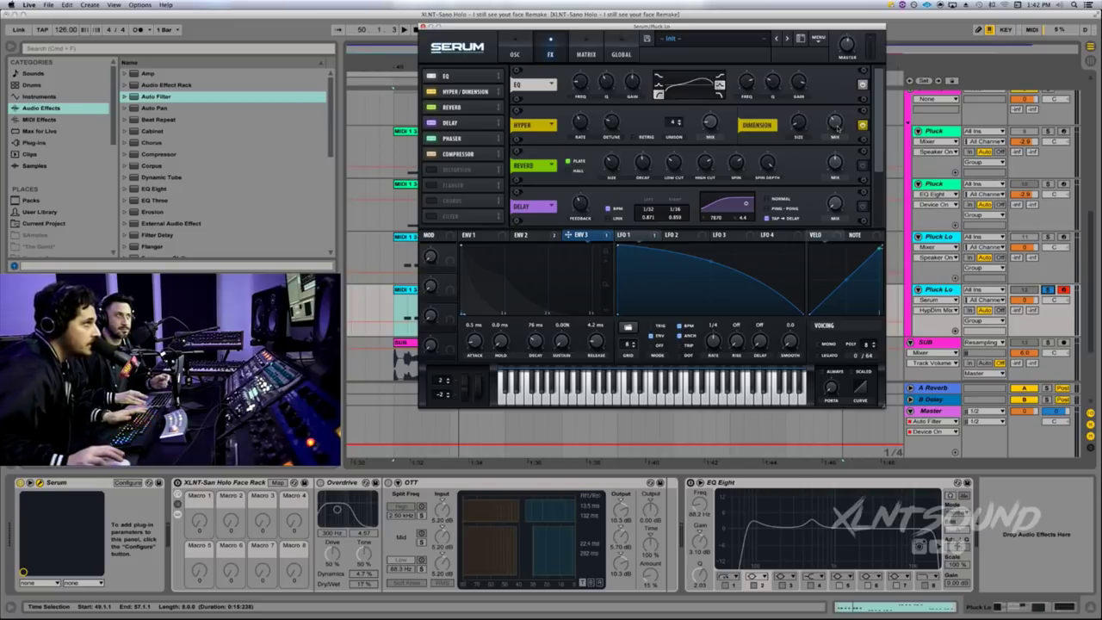
pyautogui.press('space')
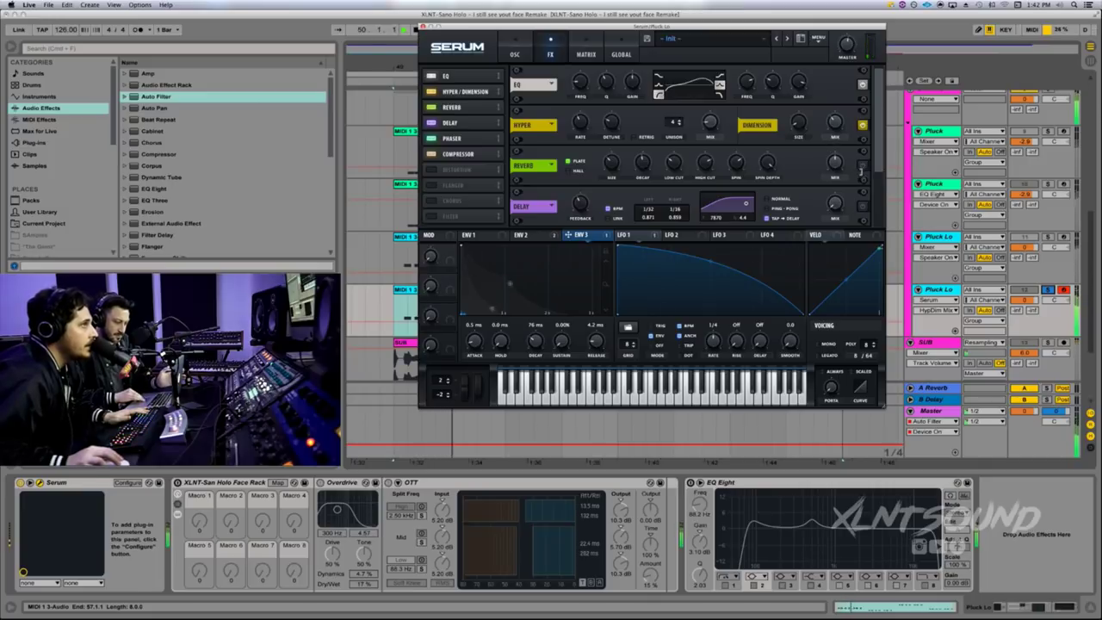
# Step: Enable the plate reverb effect and check its mix, spin, high cut, low cut, delay and size settings while auditioning
pyautogui.click(863, 165)
pyautogui.click(835, 163)
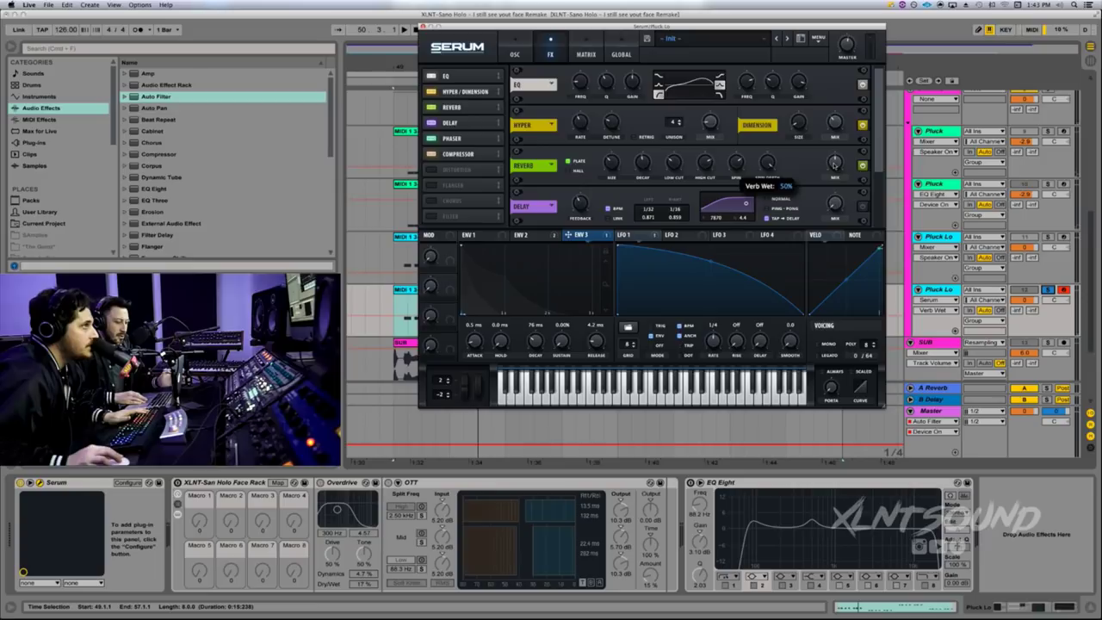
pyautogui.click(767, 162)
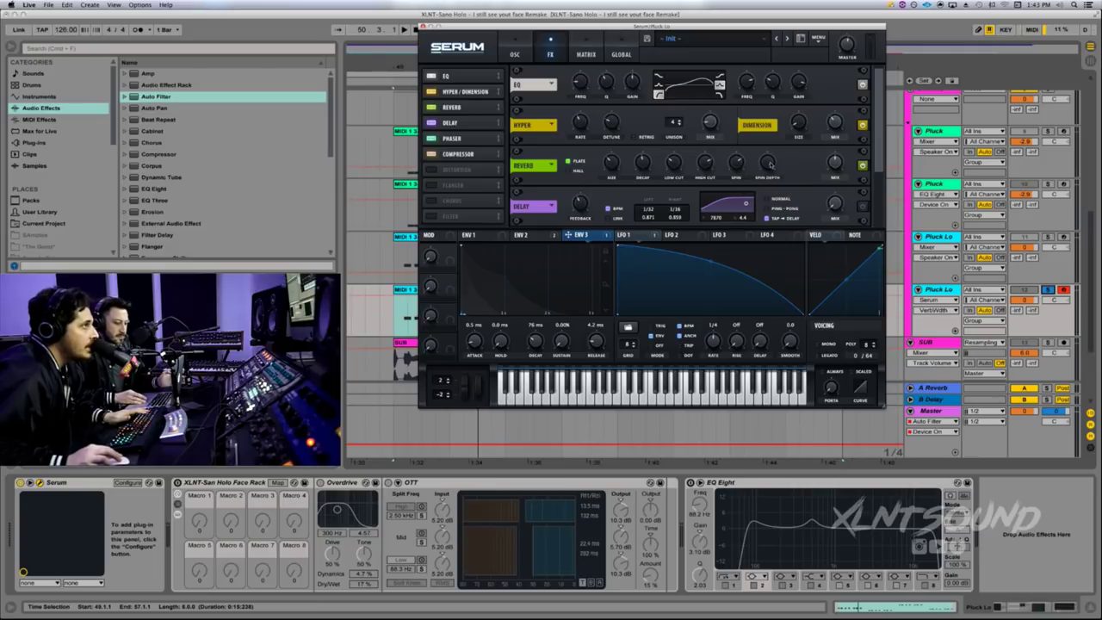
pyautogui.click(736, 161)
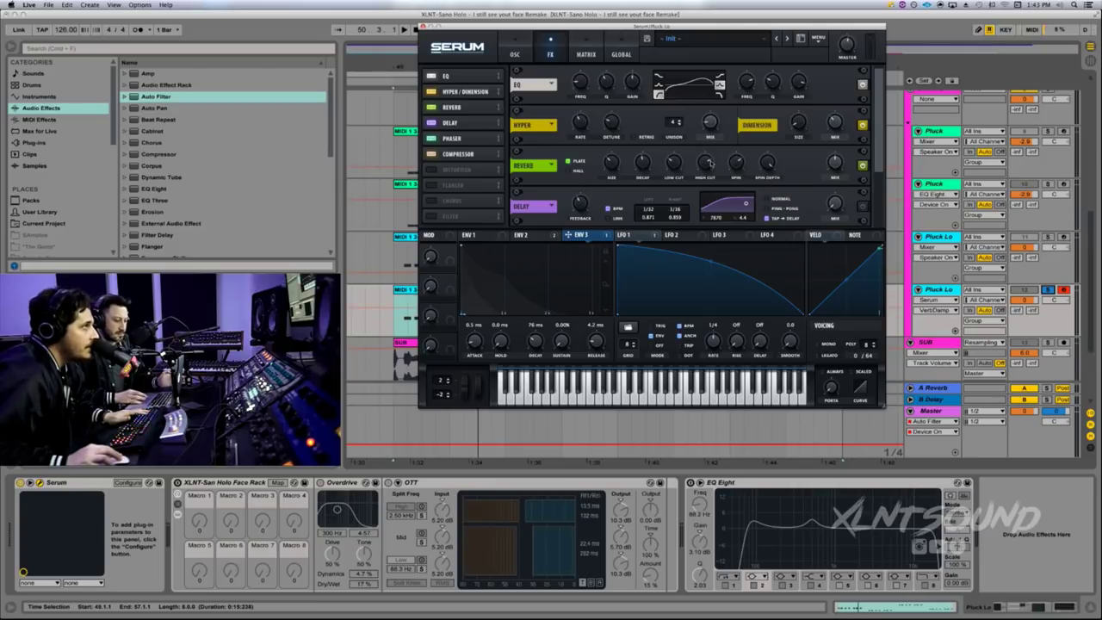
pyautogui.click(707, 163)
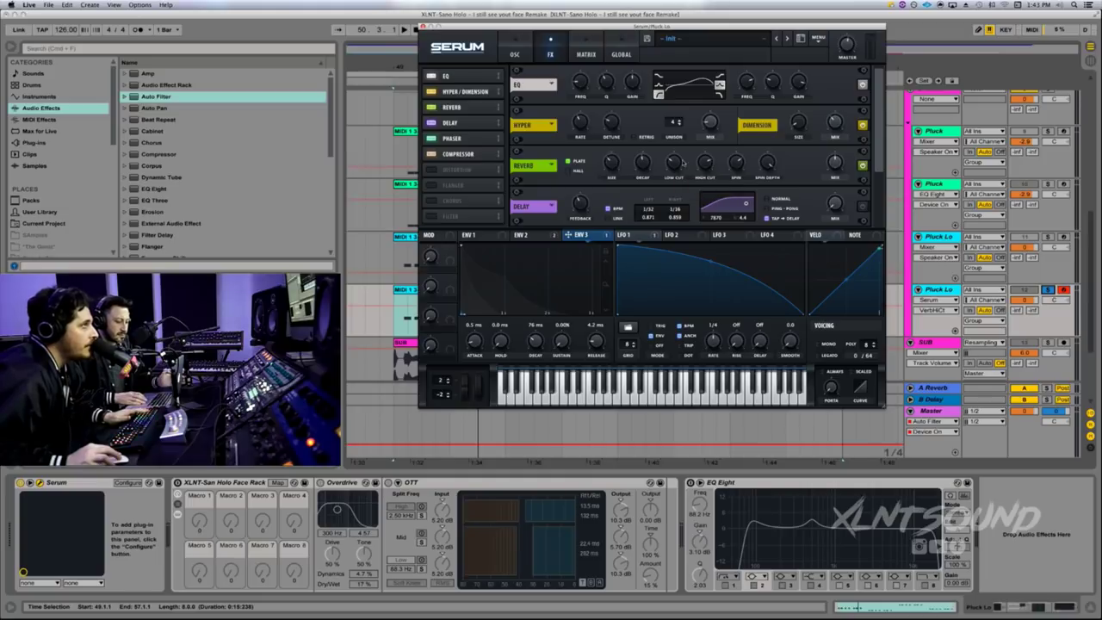
pyautogui.click(675, 163)
pyautogui.click(646, 163)
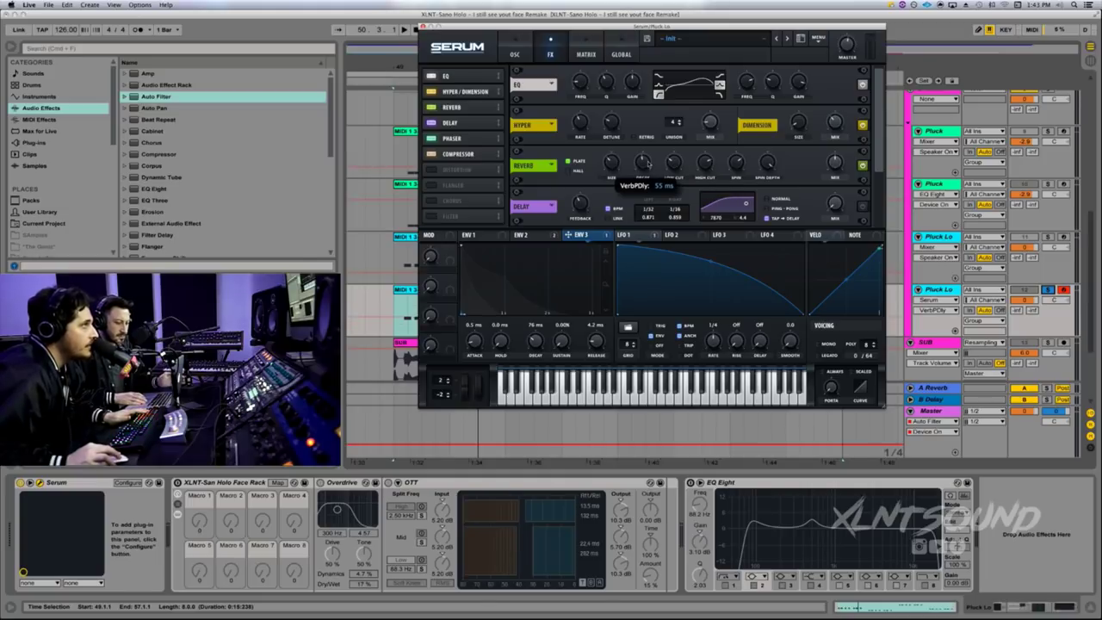
pyautogui.click(614, 163)
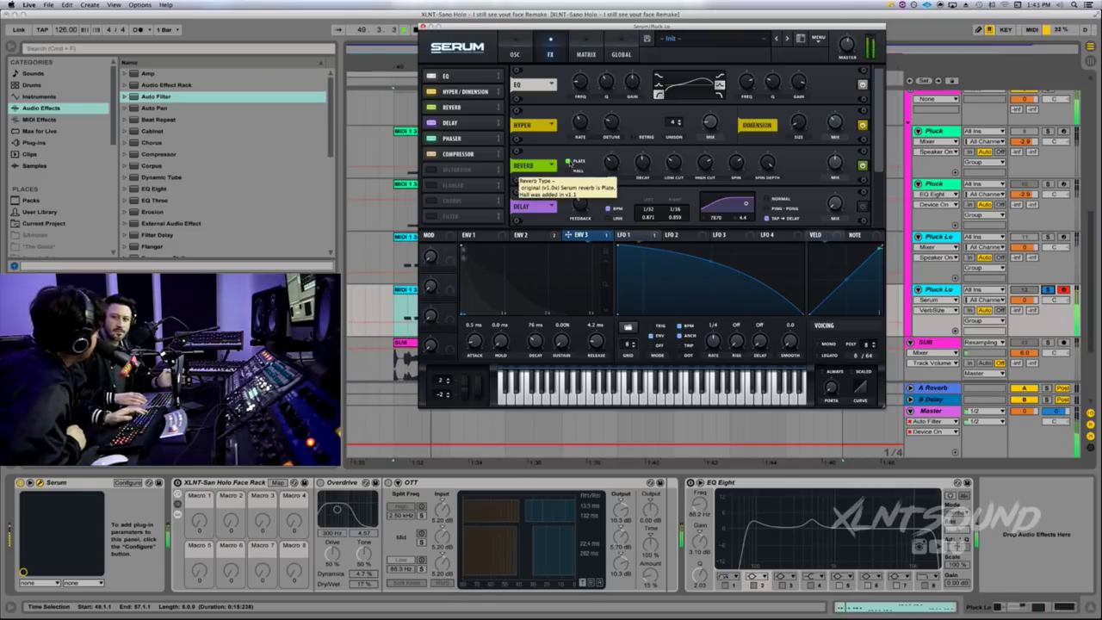
pyautogui.click(680, 164)
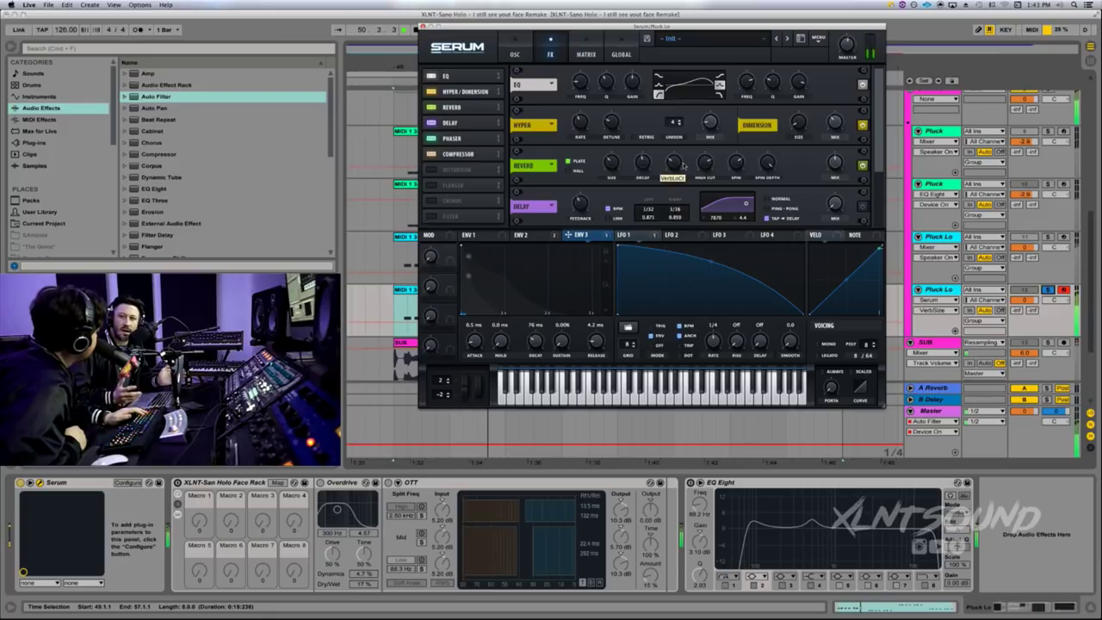
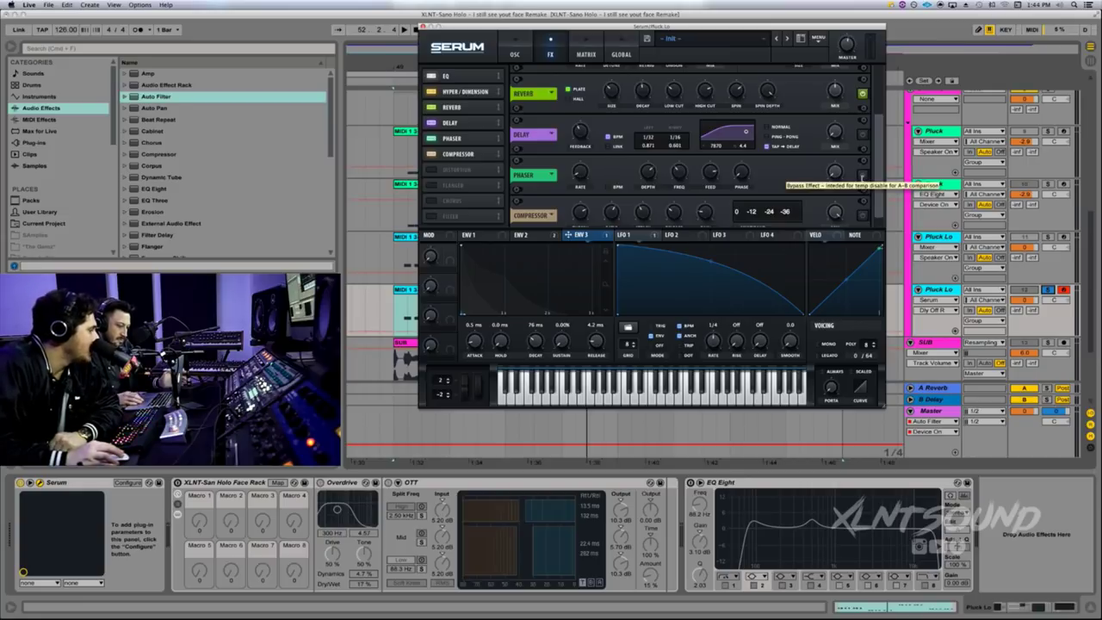
# Step: Enable Serum's Phaser effect and check its mix, rate, depth, feed and phase settings
pyautogui.click(862, 177)
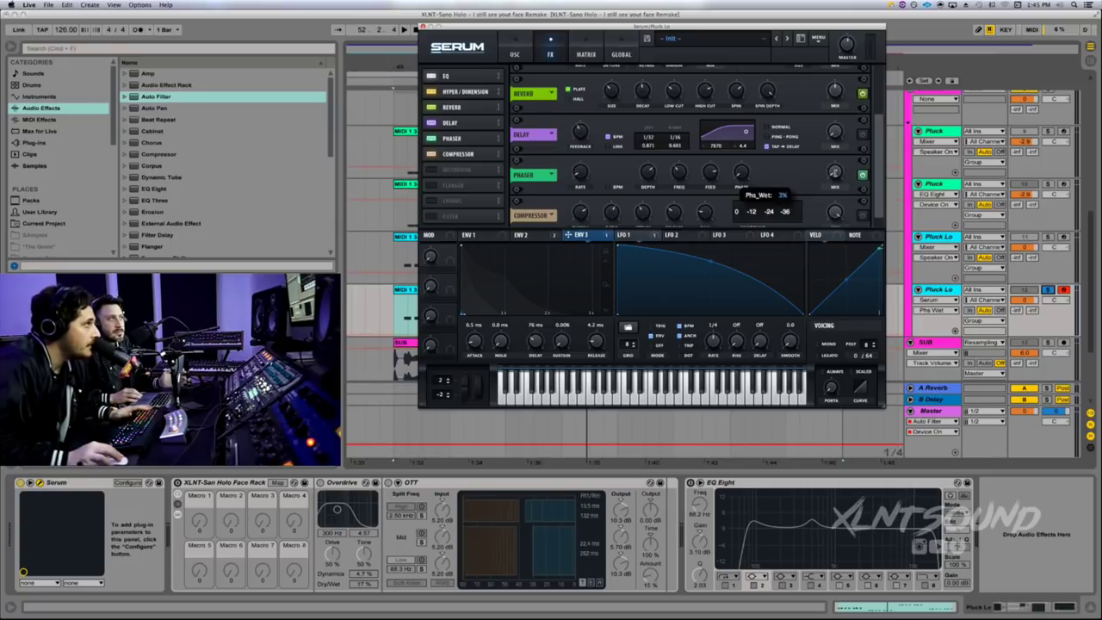
pyautogui.moveTo(835, 172); pyautogui.dragTo(834, 173)
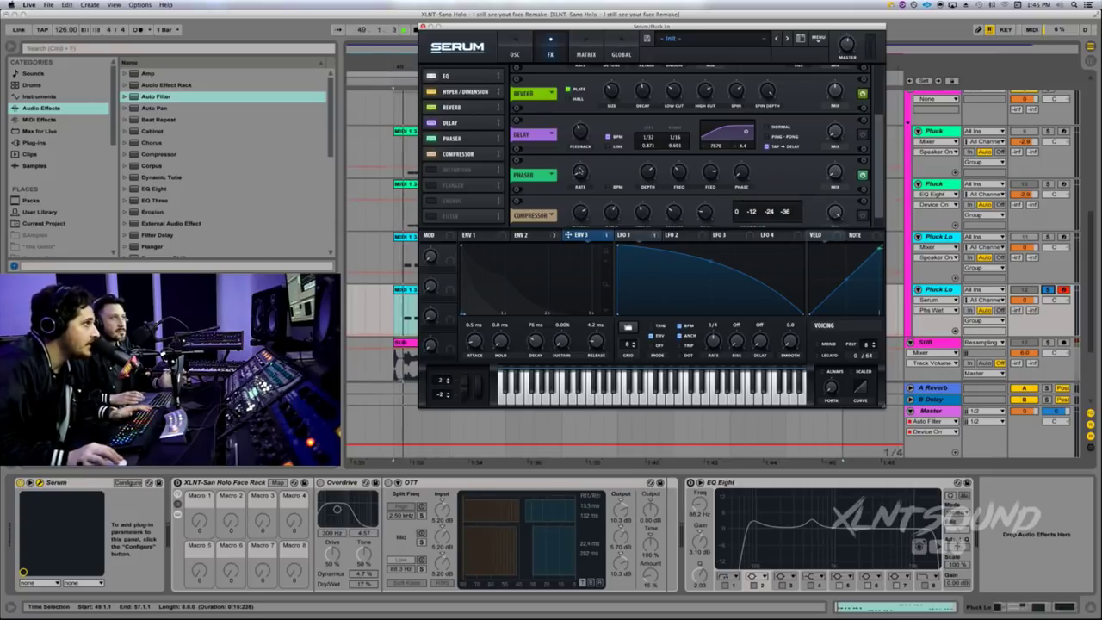
pyautogui.moveTo(647, 174)
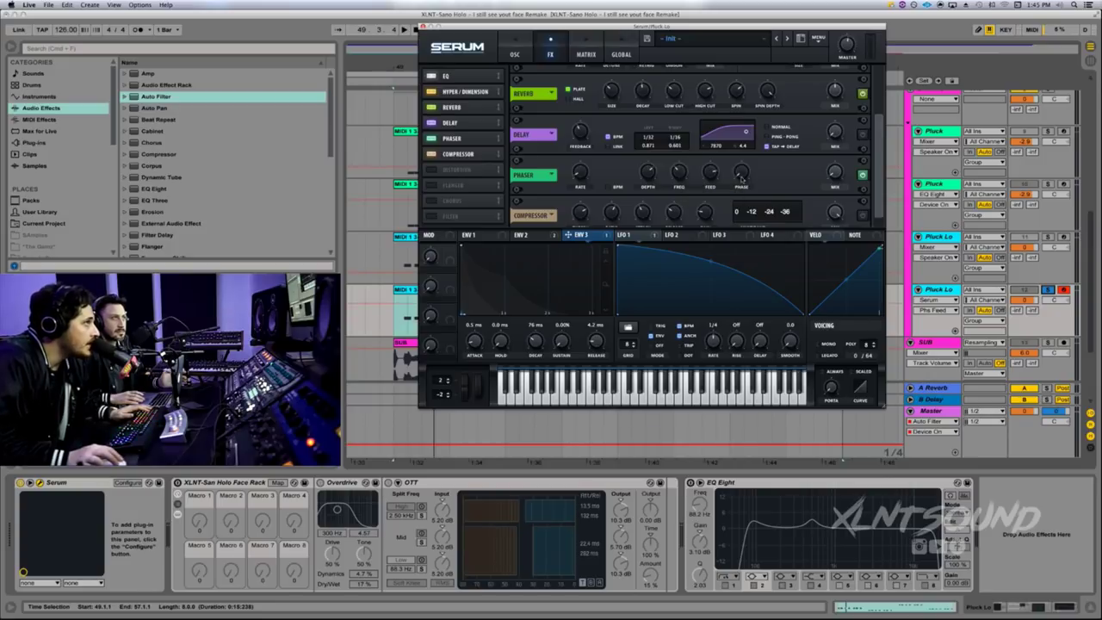
# Step: Enable Serum's Compressor effect and check its gain, release, attack, ratio and threshold settings
pyautogui.moveTo(879, 197); pyautogui.dragTo(878, 226)
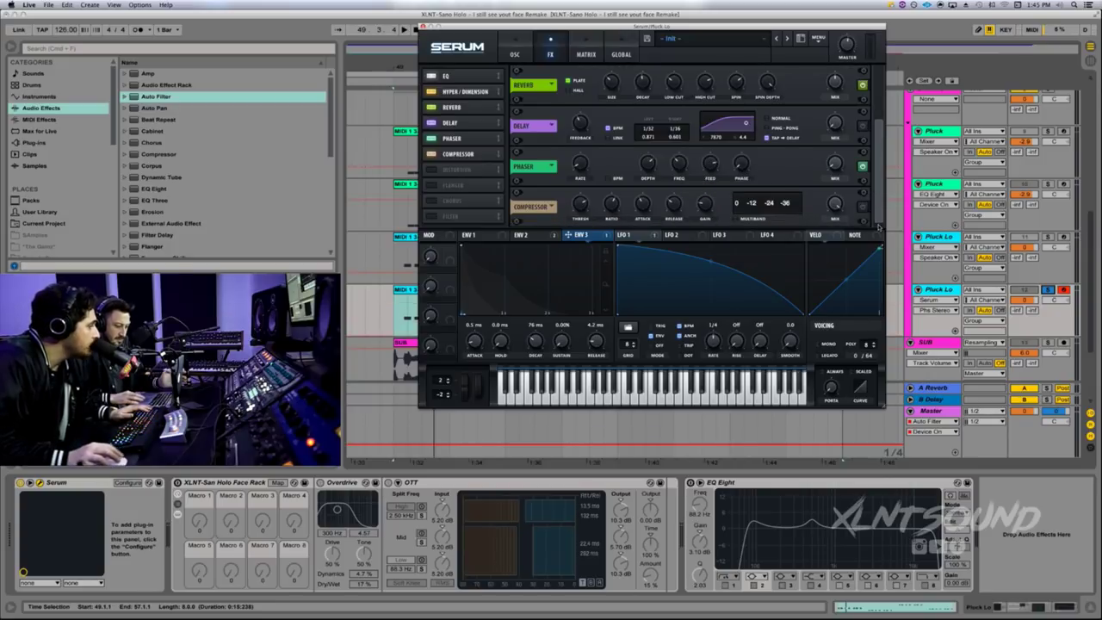
pyautogui.click(864, 207)
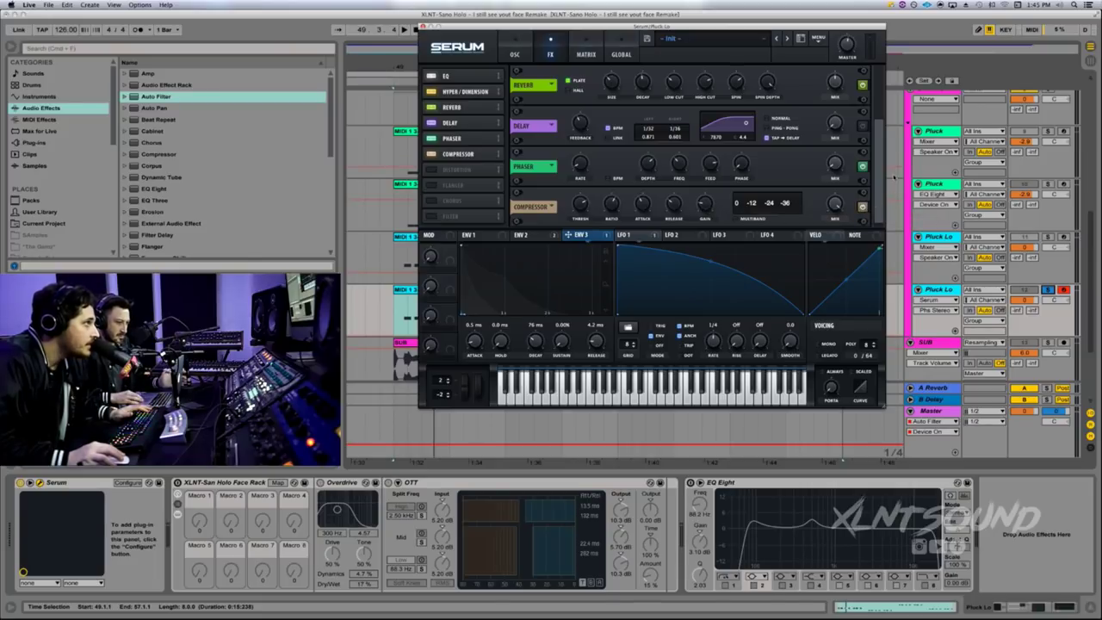
pyautogui.click(700, 209)
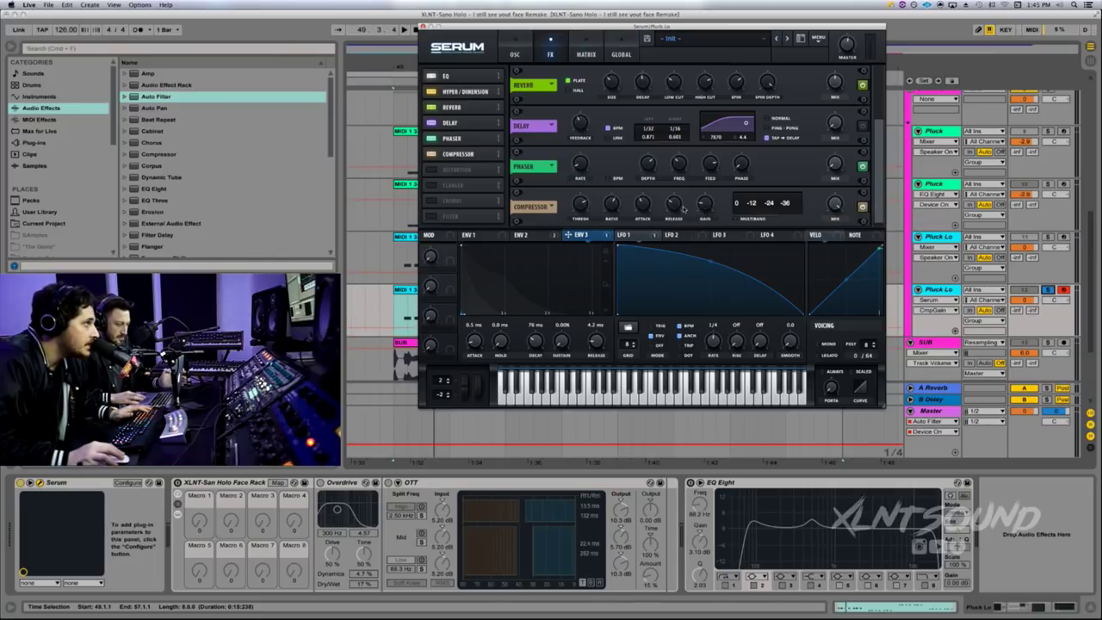
pyautogui.click(684, 208)
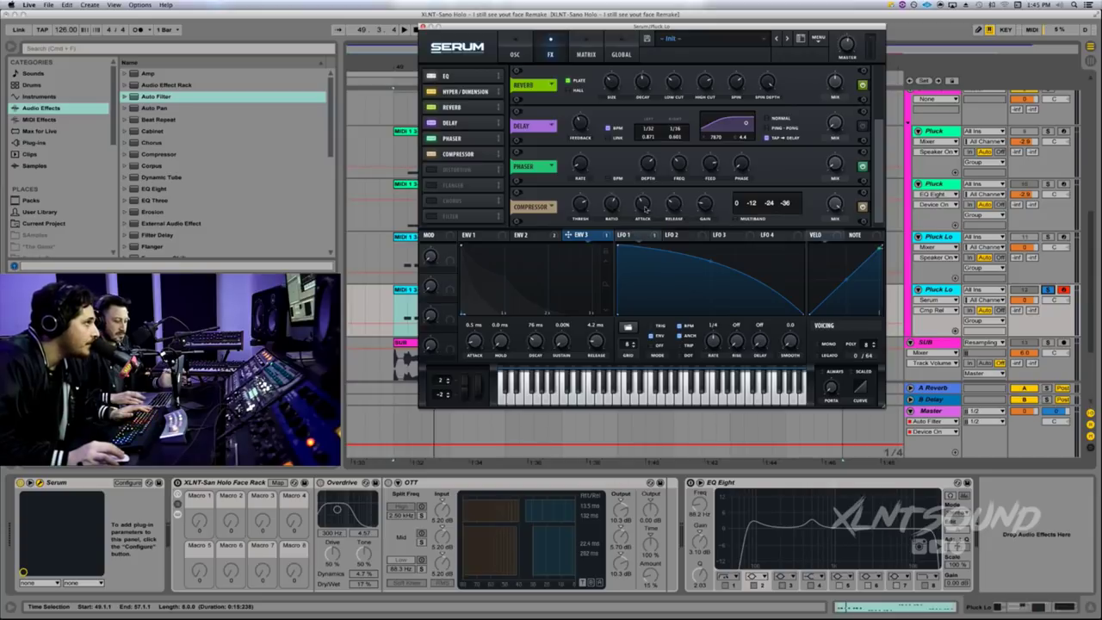
pyautogui.click(642, 205)
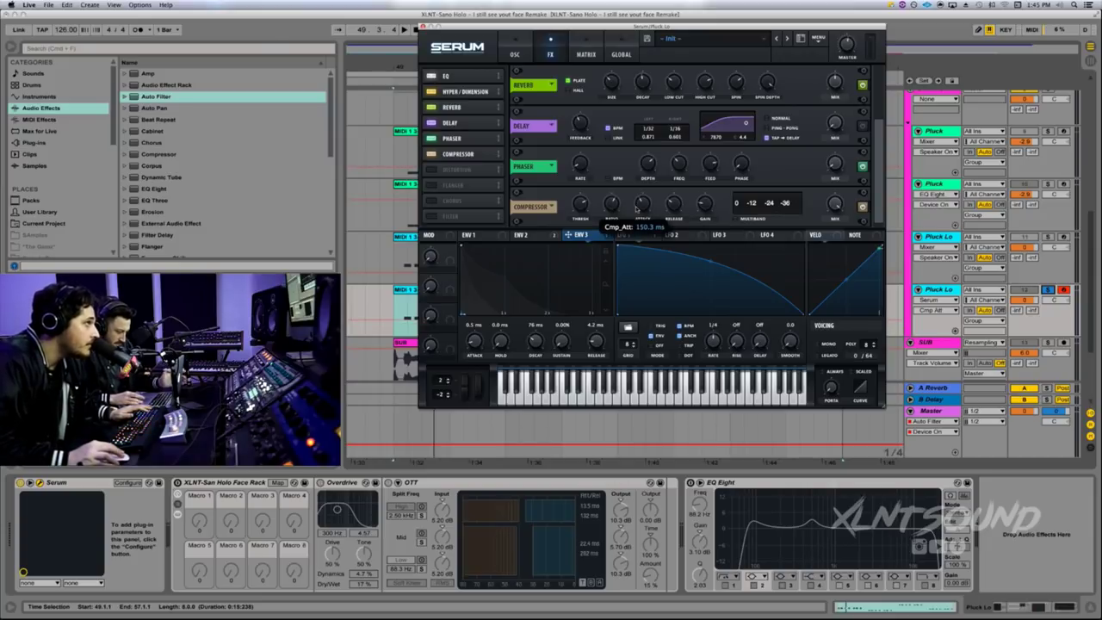
pyautogui.moveTo(617, 208)
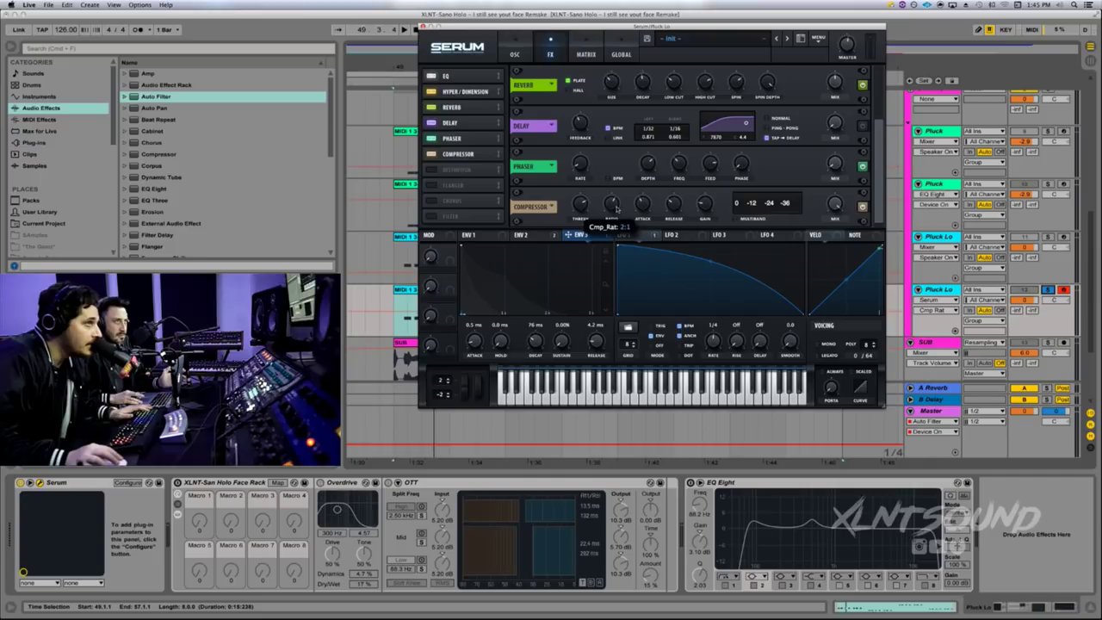
pyautogui.click(588, 206)
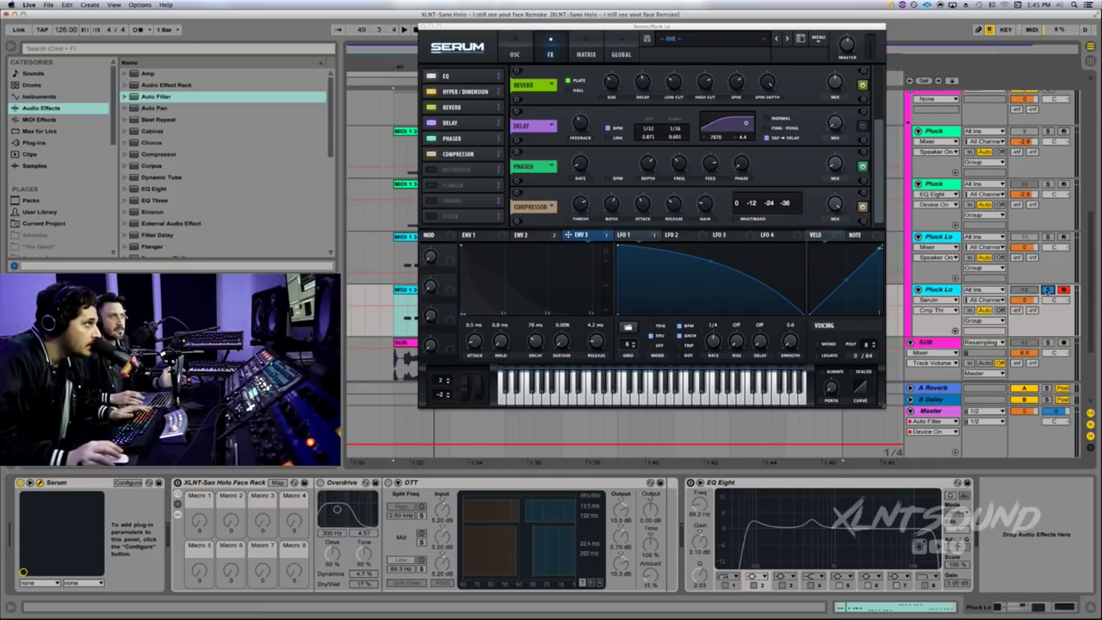
# Step: Audition the unsoloed Pluck Lo in the full mix and enable the XLNT-San Holo Face Rack effect chain
pyautogui.press('space')
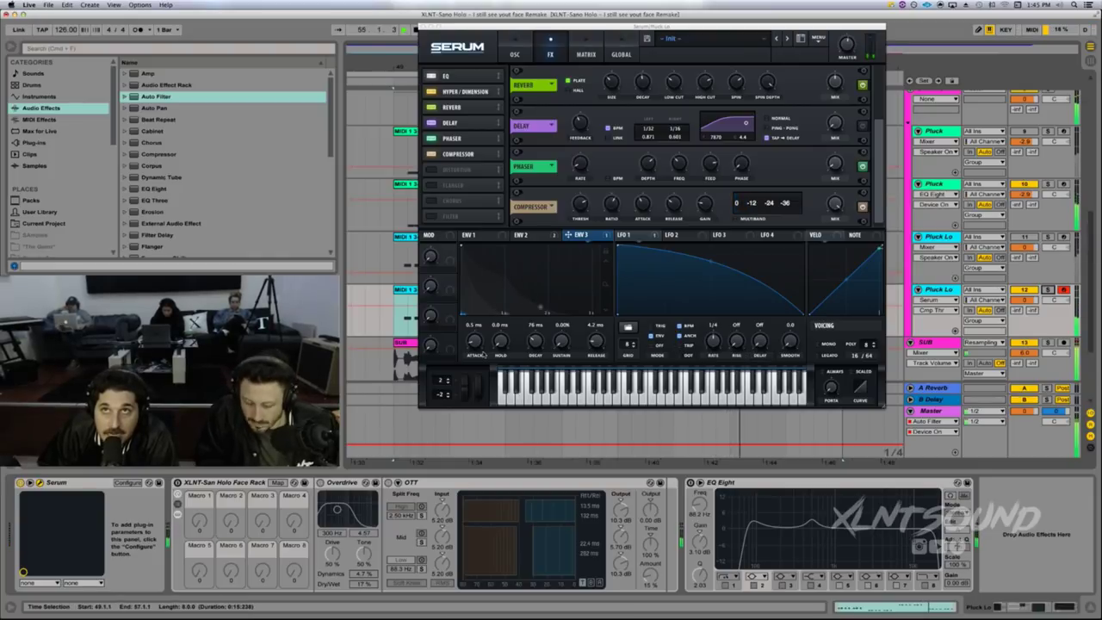
pyautogui.click(513, 55)
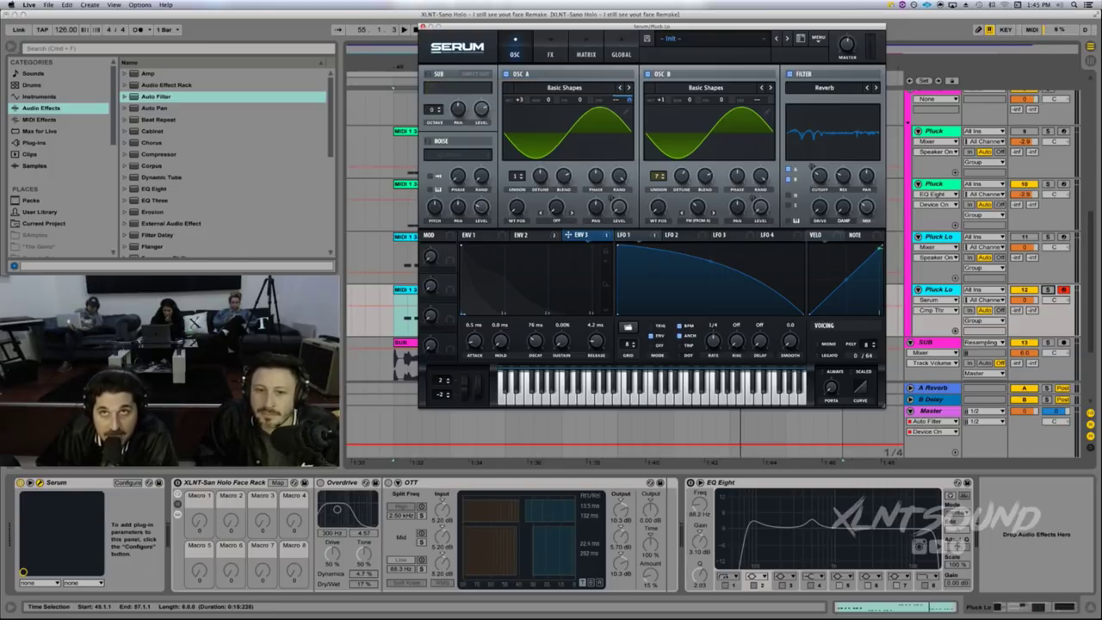
pyautogui.click(589, 430)
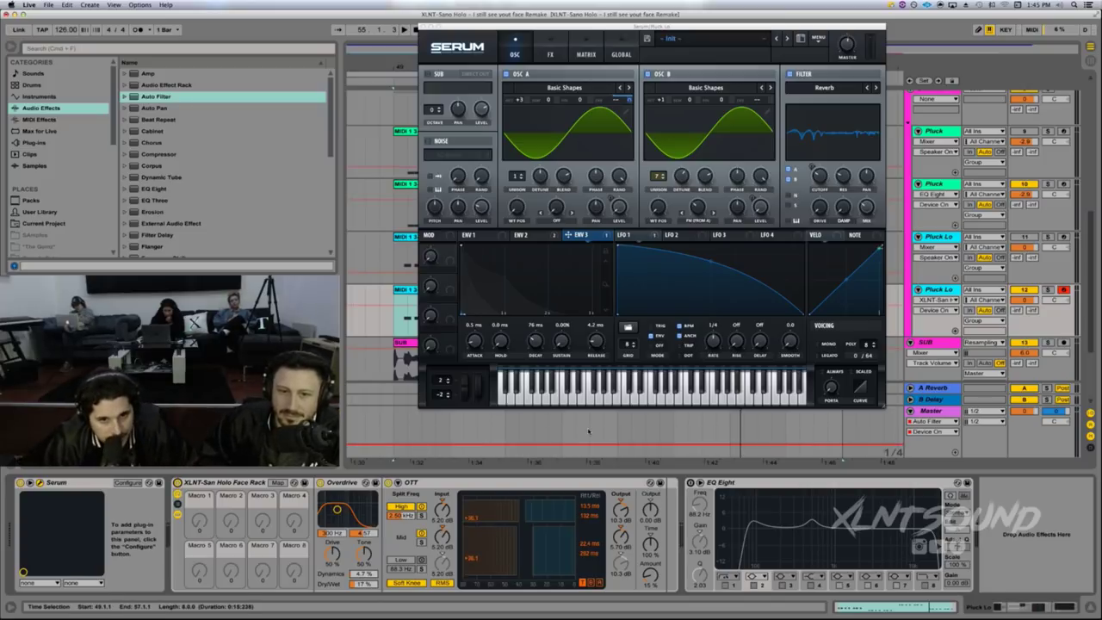
# Step: Bypass OTT and check the Overdrive's dynamics, filter frequency, filter width and dry/wet before playing the pluck with it
pyautogui.click(388, 483)
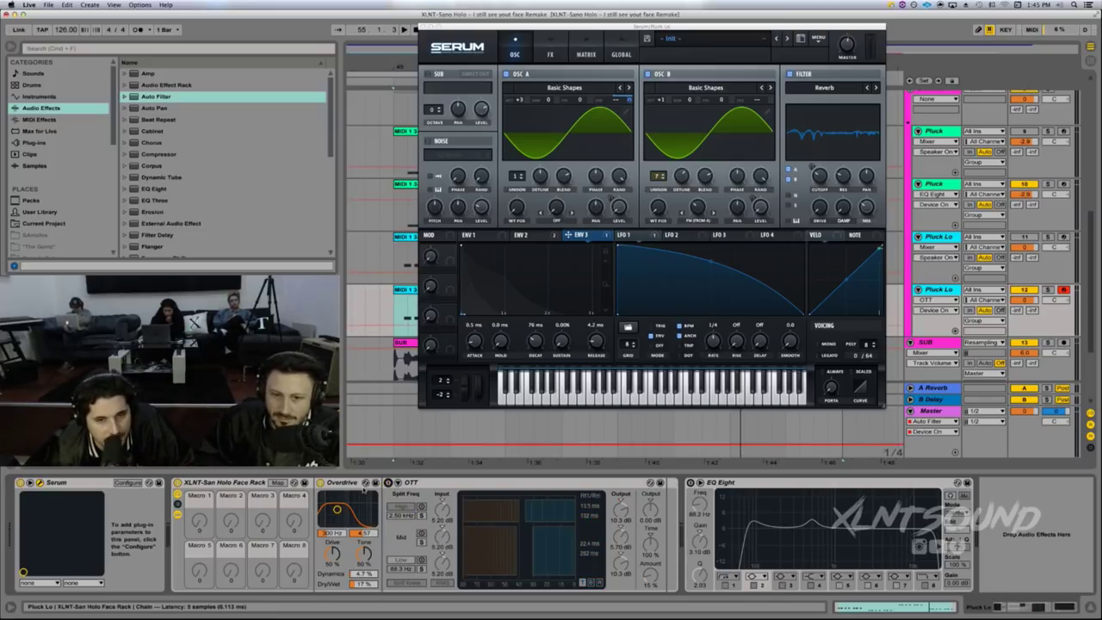
pyautogui.moveTo(363, 573); pyautogui.dragTo(364, 574)
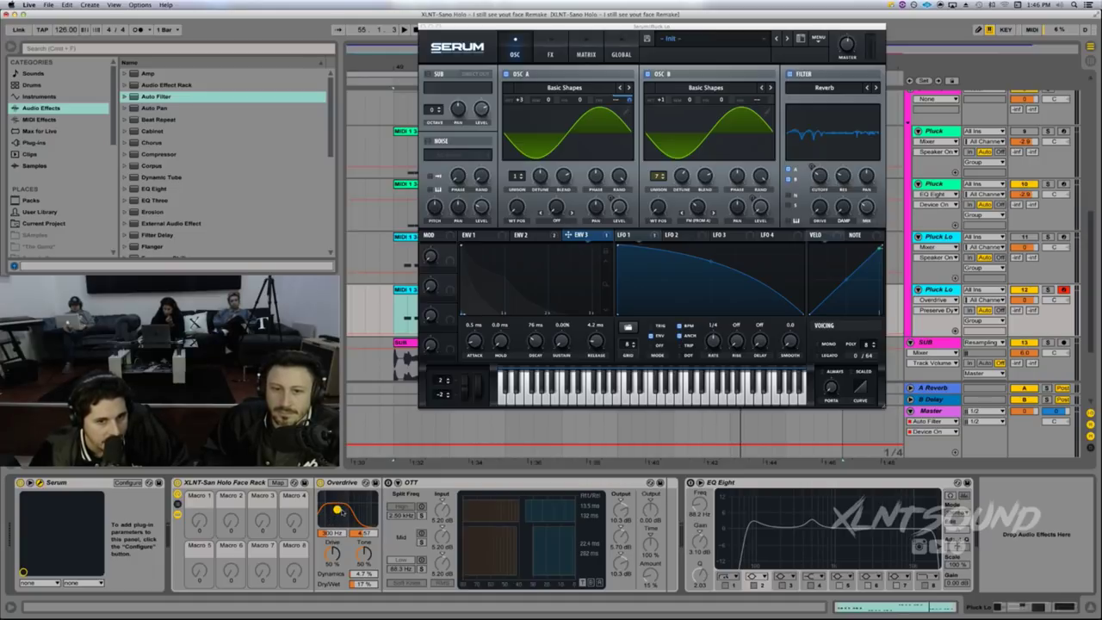
pyautogui.click(331, 534)
pyautogui.click(363, 533)
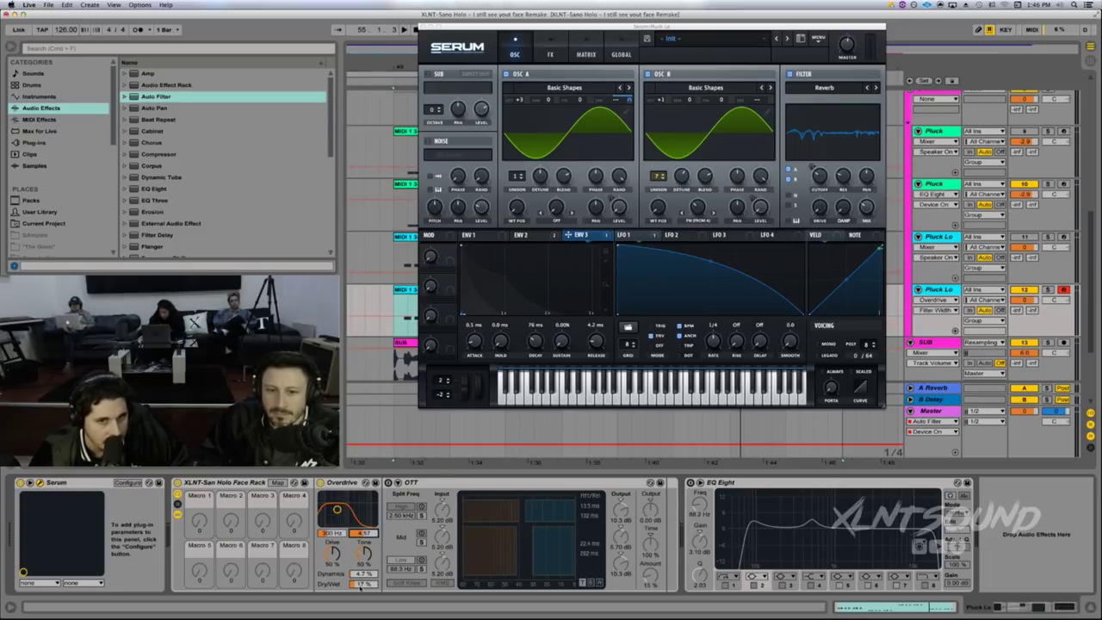
pyautogui.click(362, 583)
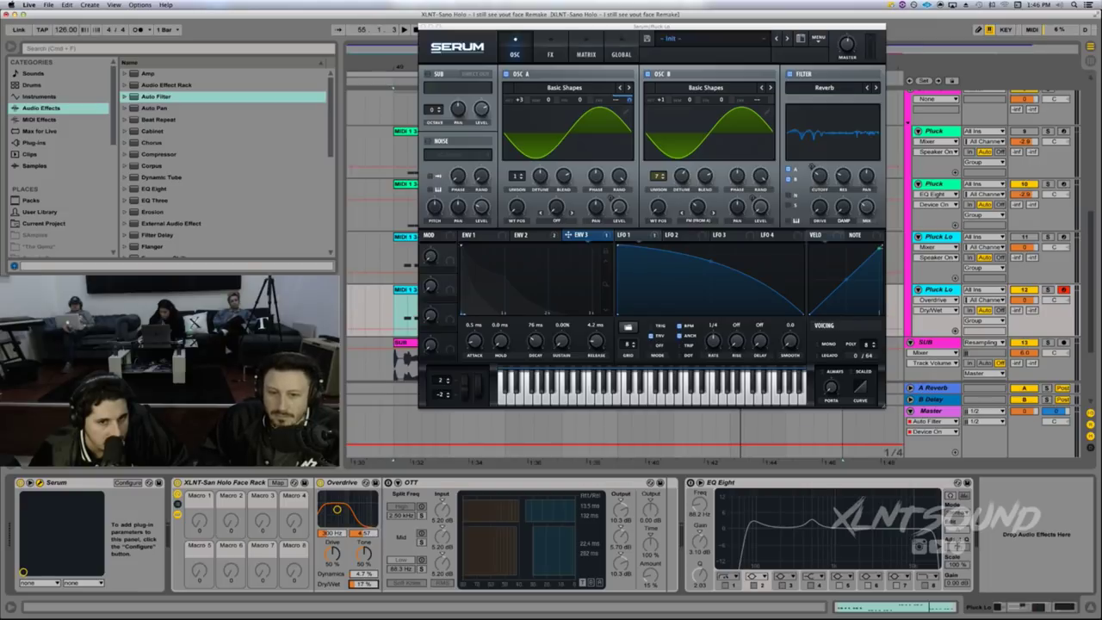
pyautogui.press('space')
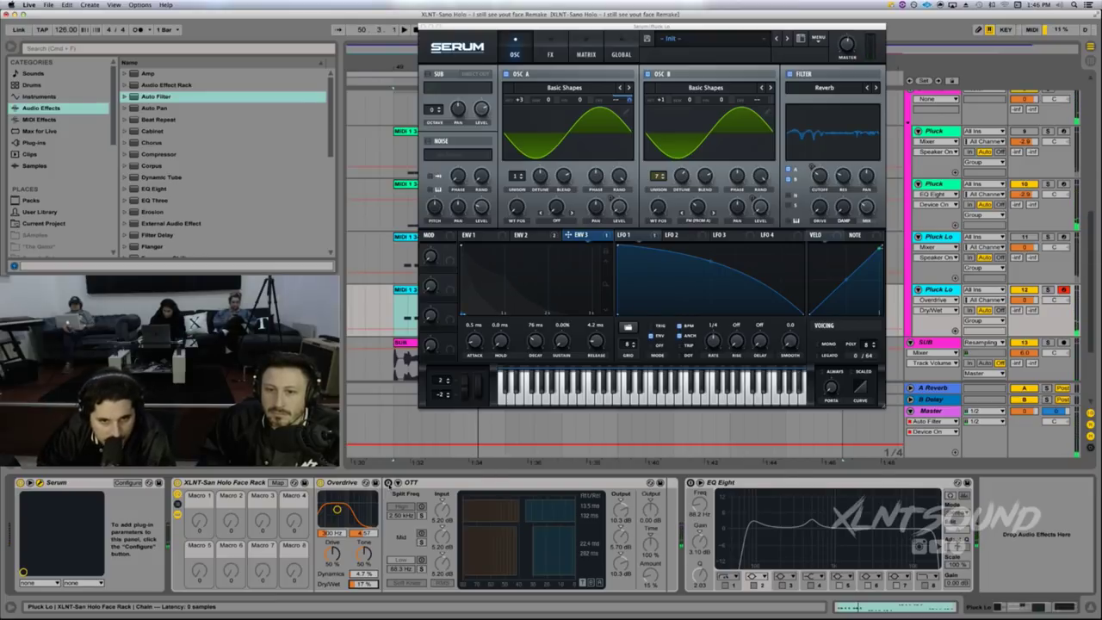
# Step: Enable OTT and EQ Eight on Pluck Lo and play the processed pluck in the mix
pyautogui.click(388, 483)
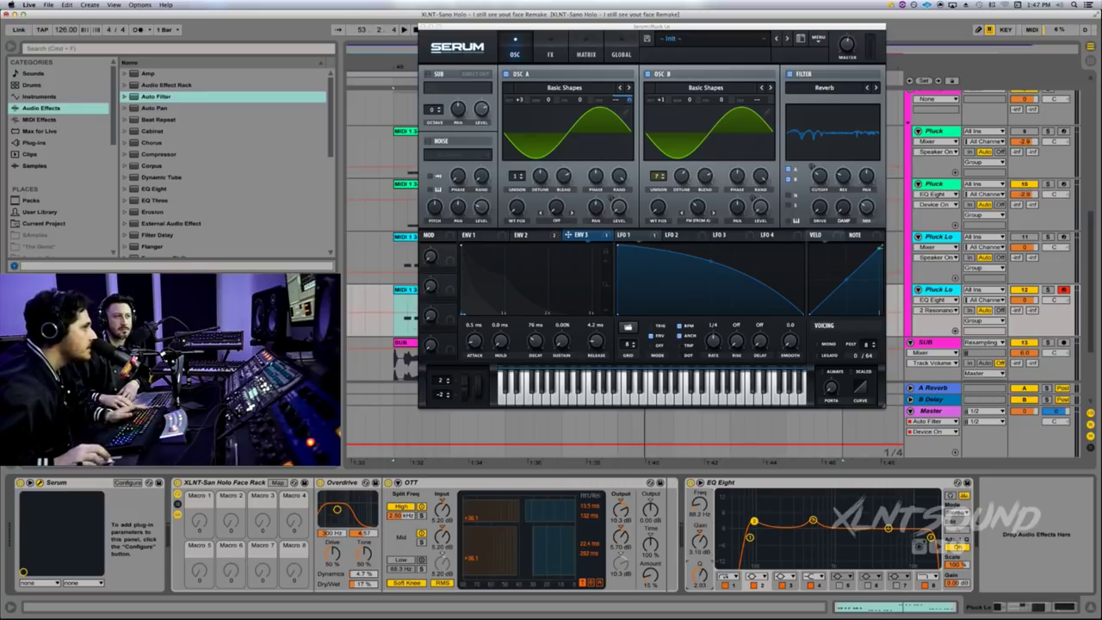
pyautogui.press('space')
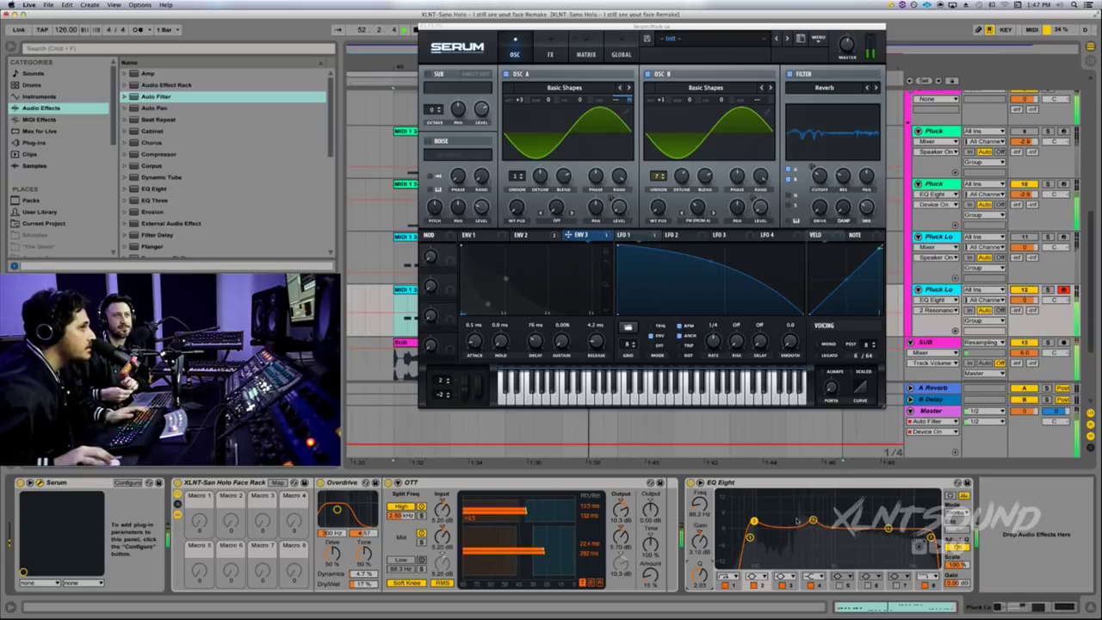
# Step: Try boosting and sweeping EQ Eight's bands 3 and 2 with Pluck Lo soloed to hear their effect
pyautogui.moveTo(813, 521); pyautogui.dragTo(813, 509)
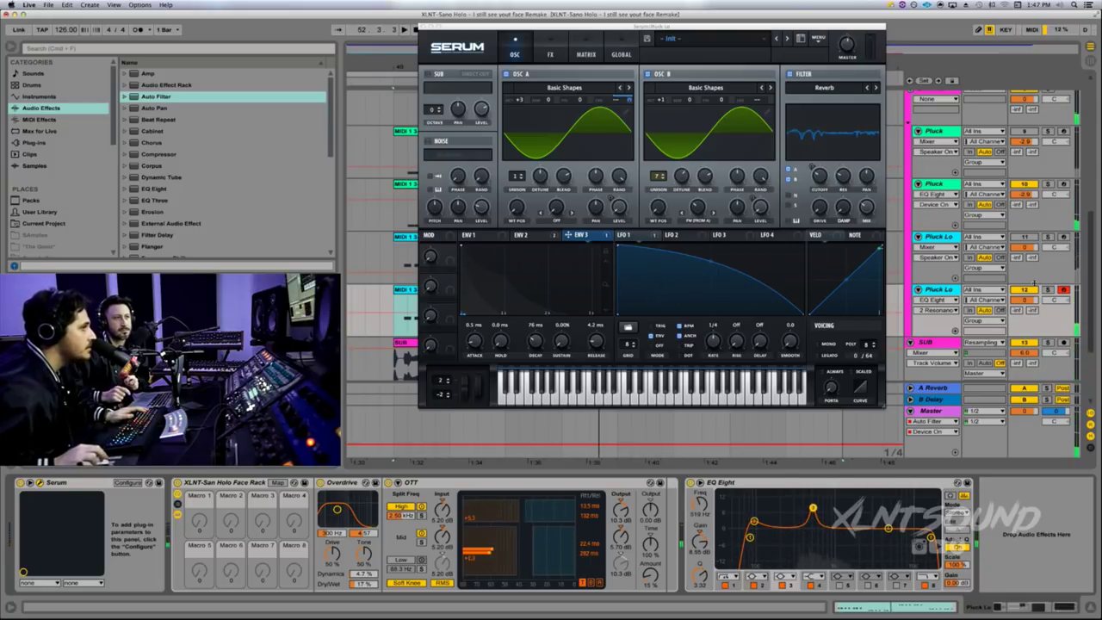
pyautogui.click(1048, 289)
pyautogui.click(950, 496)
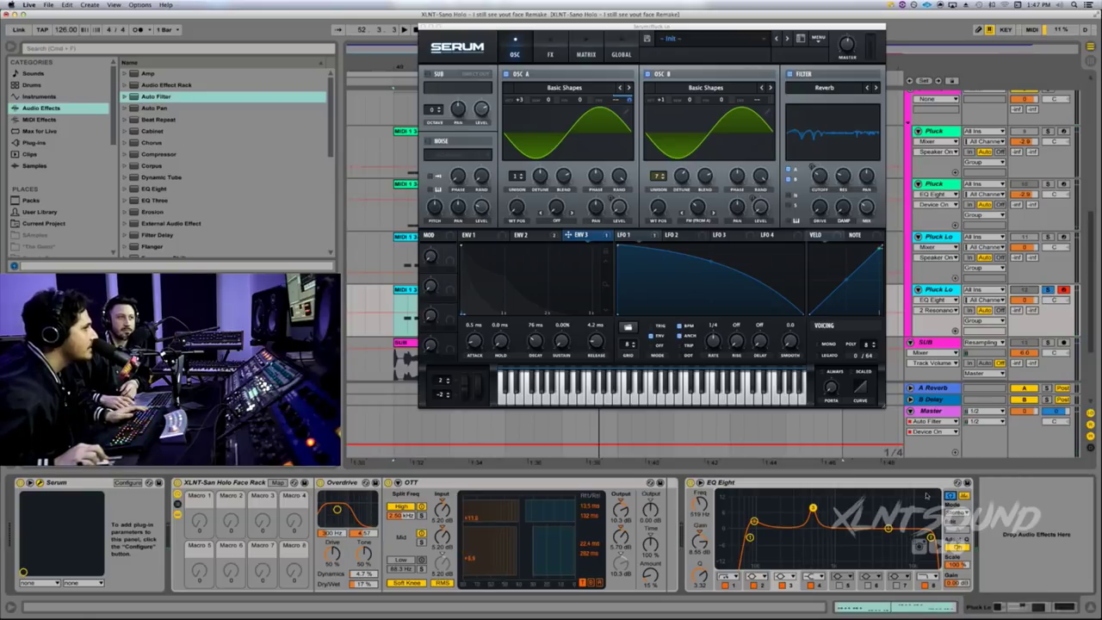
pyautogui.press('space')
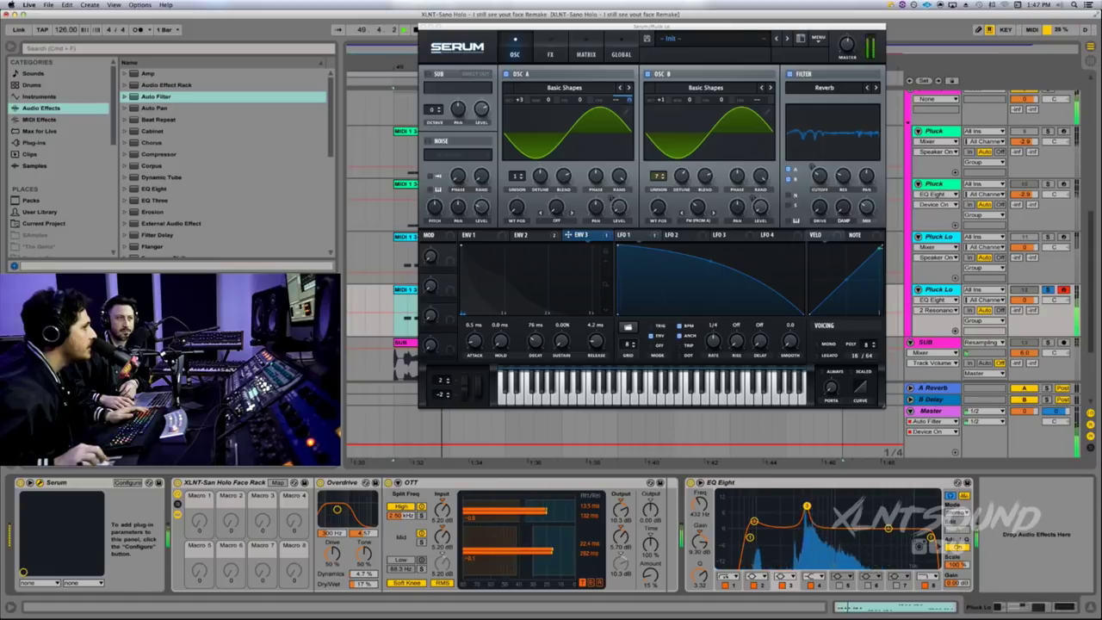
pyautogui.moveTo(818, 506)
pyautogui.mouseDown()
pyautogui.moveTo(861, 508)
pyautogui.moveTo(800, 514)
pyautogui.mouseUp()
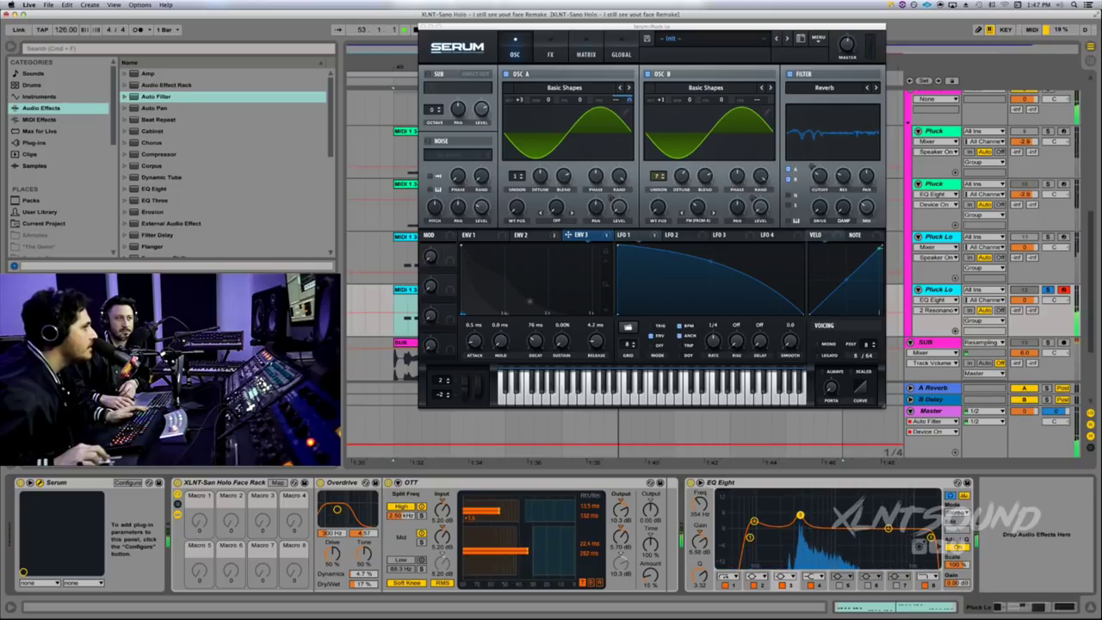
pyautogui.moveTo(751, 522)
pyautogui.mouseDown()
pyautogui.moveTo(763, 510)
pyautogui.moveTo(756, 520)
pyautogui.mouseUp()
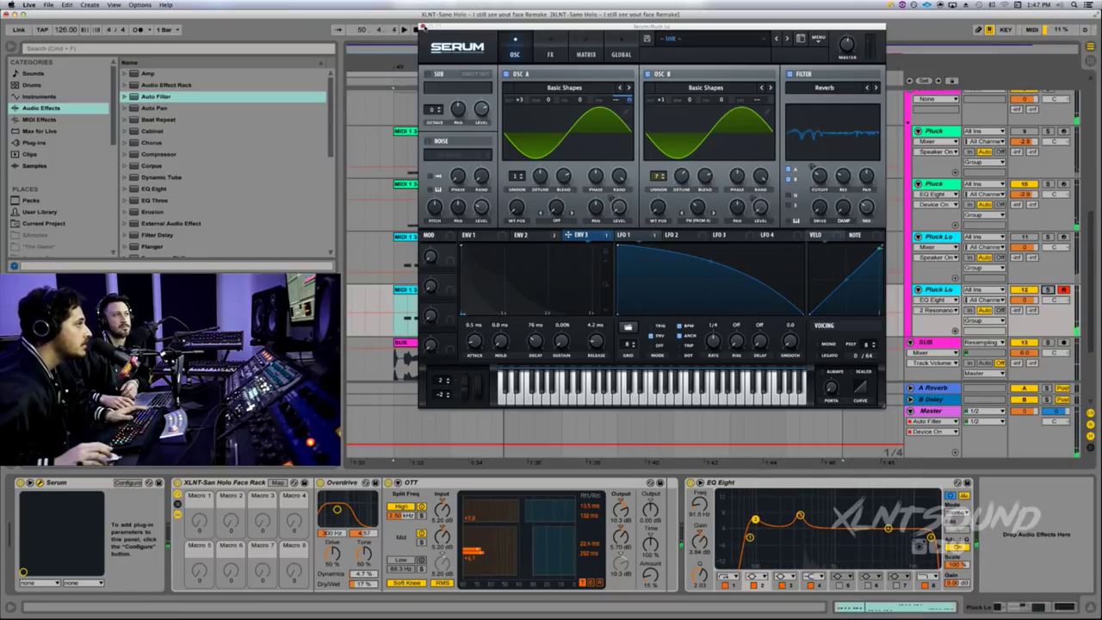
# Step: Hide the Serum window and place the playback marker at 46.4.1, ahead of the pluck clips
pyautogui.press('super+alt+p')
pyautogui.click(381, 272)
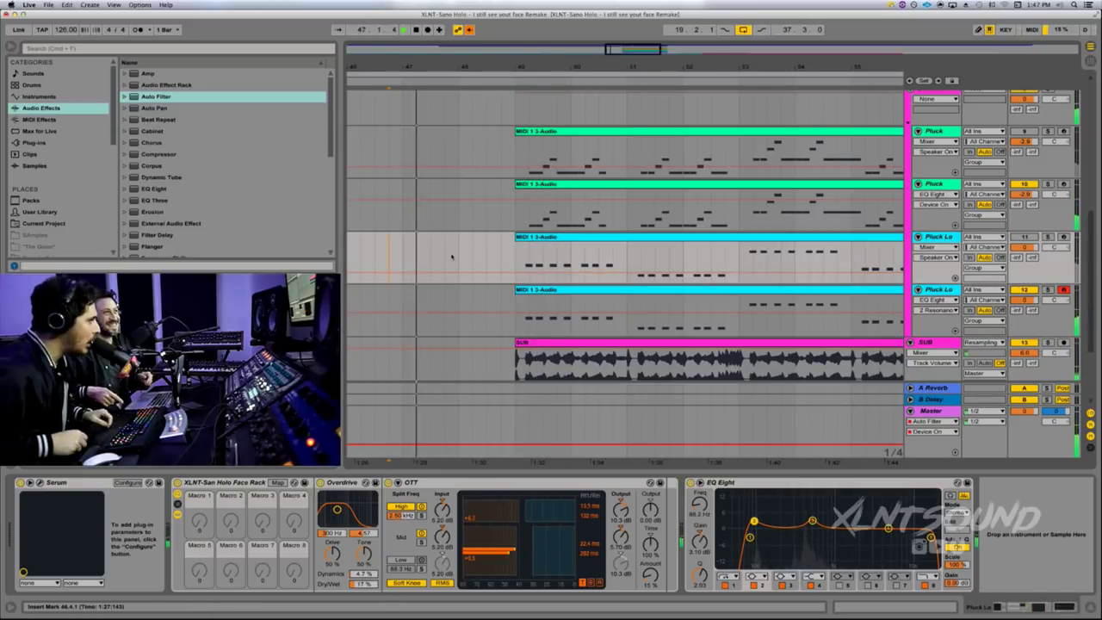
pyautogui.click(415, 254)
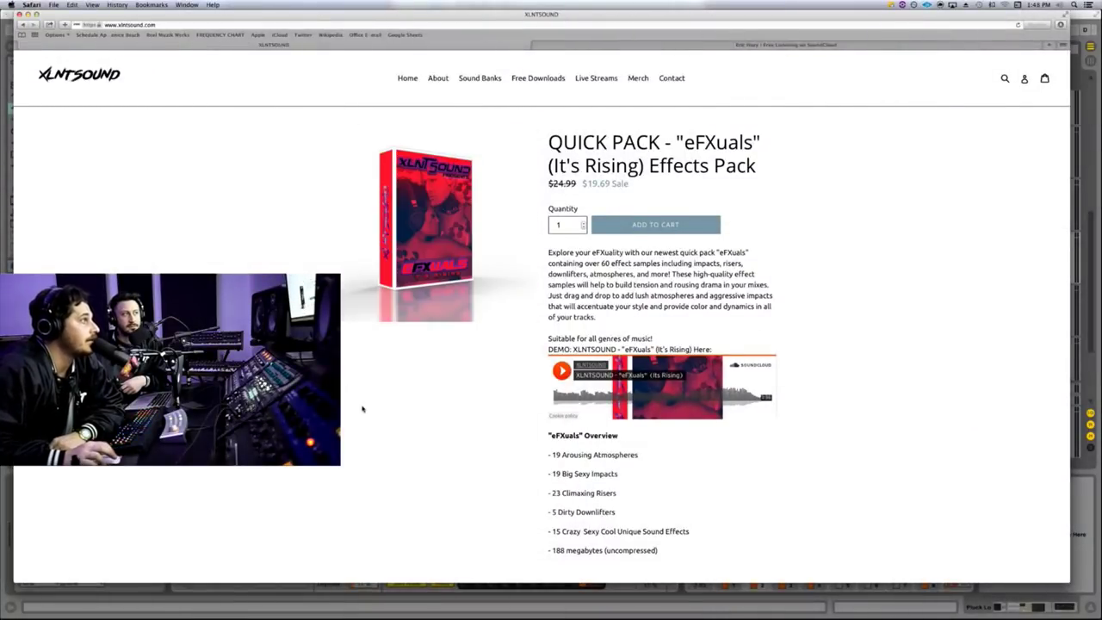
# Step: Browse the sample packs on the XLNTSOUND website, from eFXuals through Cartel to Cashmiere Vocals
pyautogui.scroll(-10, 363, 409)
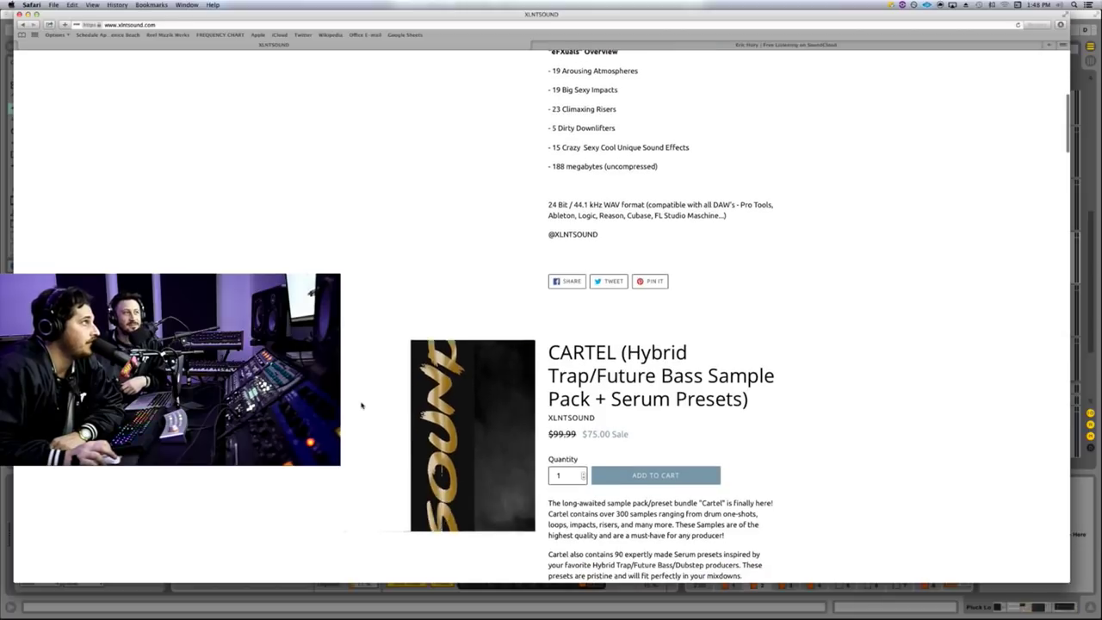
pyautogui.scroll(-10, 361, 405)
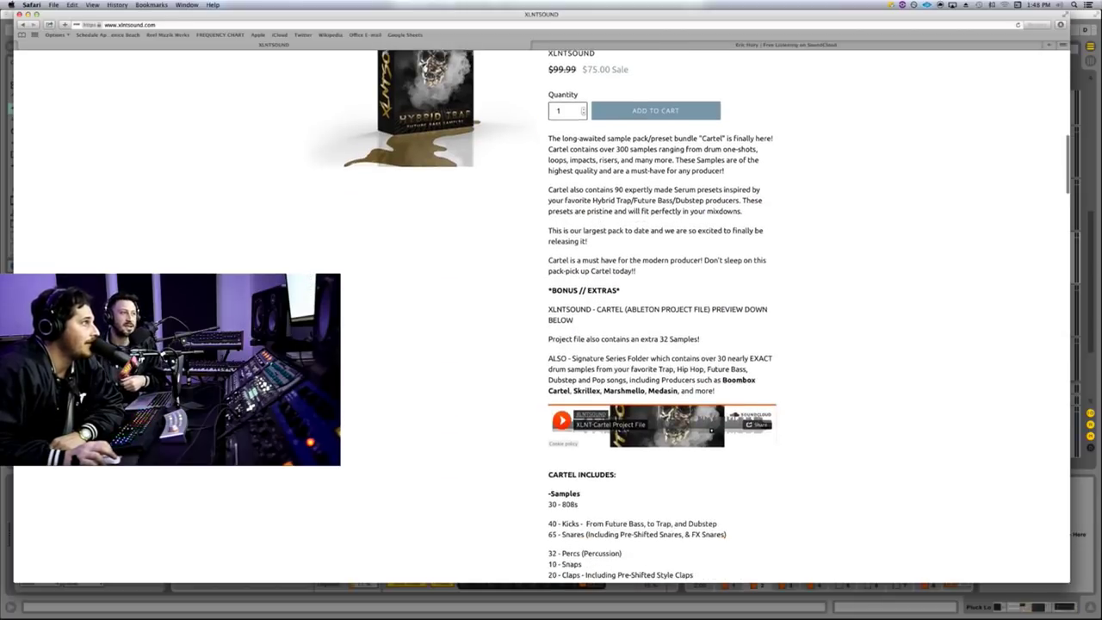
pyautogui.scroll(-5, 362, 405)
pyautogui.scroll(-8, 663, 314)
pyautogui.scroll(-11, 551, 314)
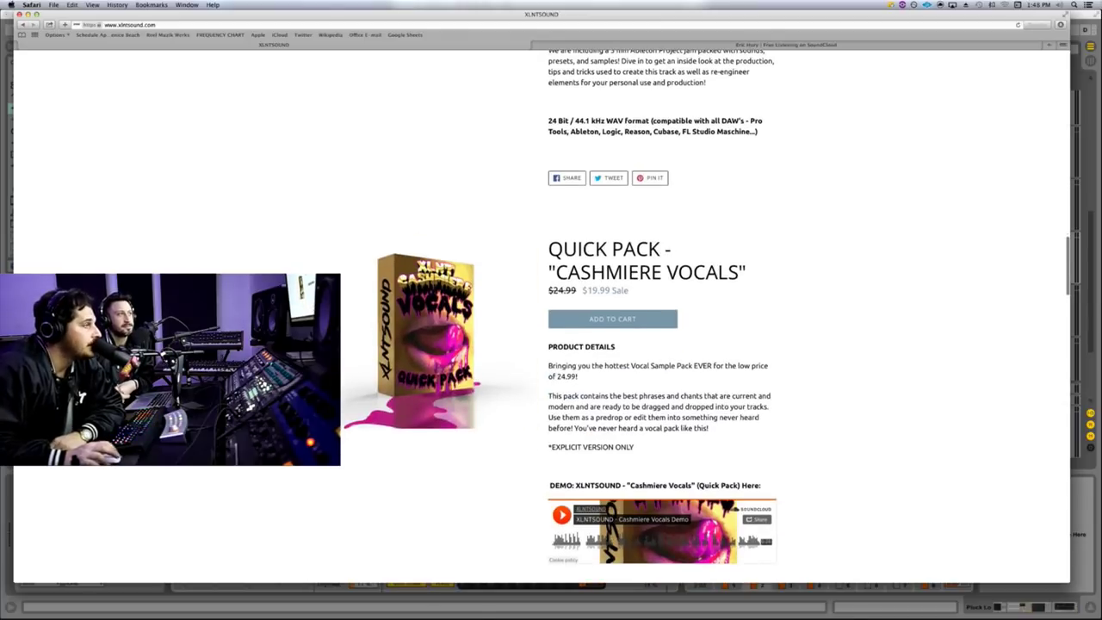
pyautogui.scroll(-14, 551, 315)
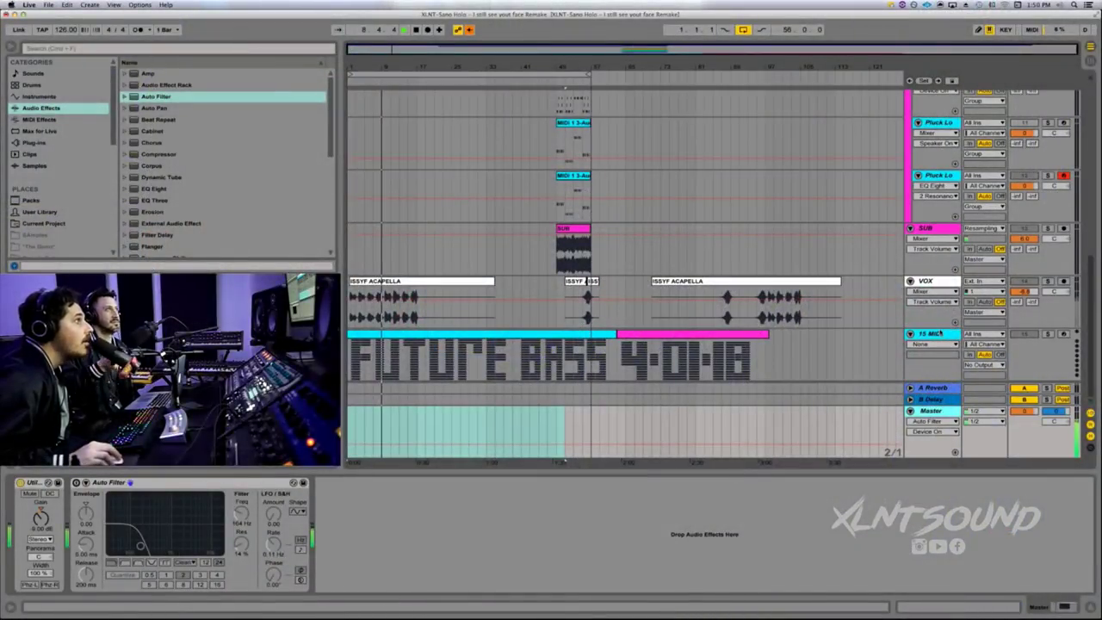
# Step: Fold the VOX track in the arrangement
pyautogui.click(910, 281)
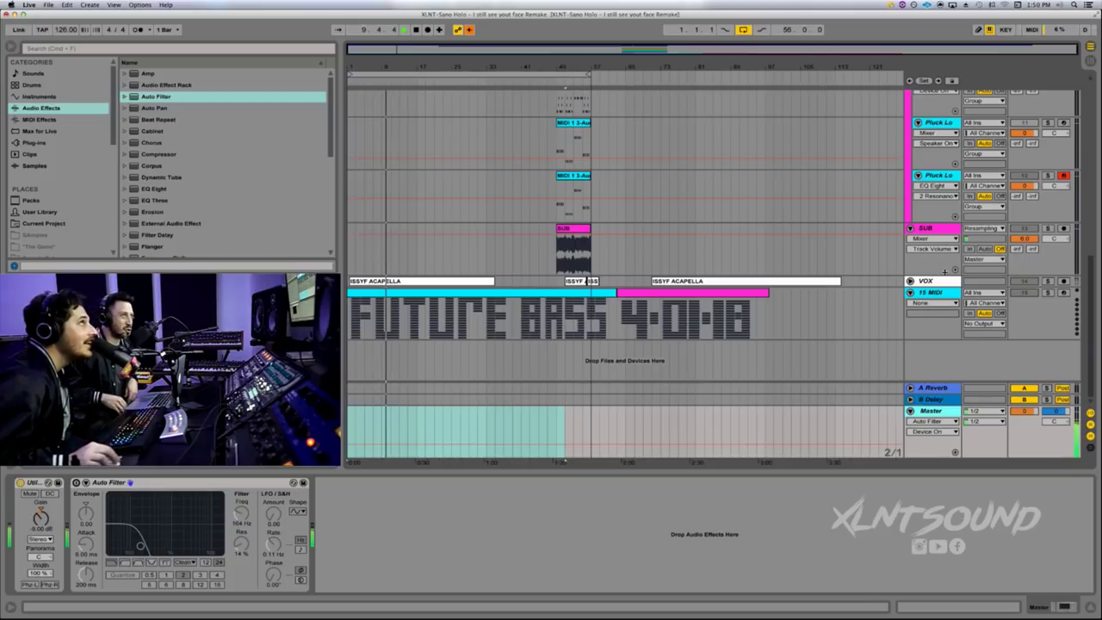
pyautogui.click(940, 281)
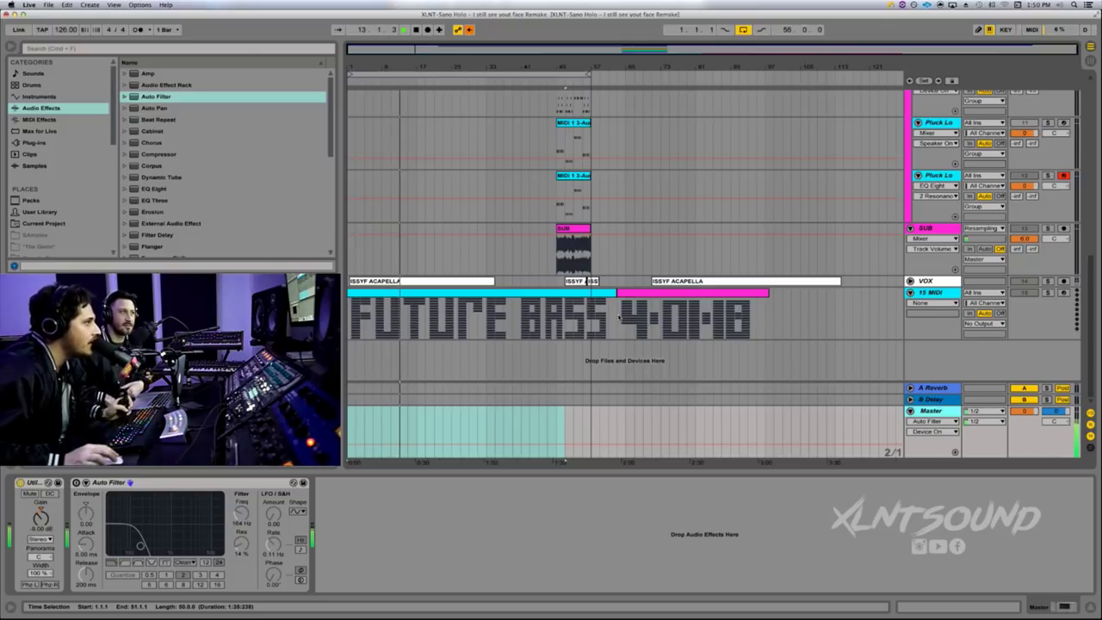
# Step: Switch to Safari and view the artist's SoundCloud profile from its header
pyautogui.moveTo(502, 616)
pyautogui.click(360, 615)
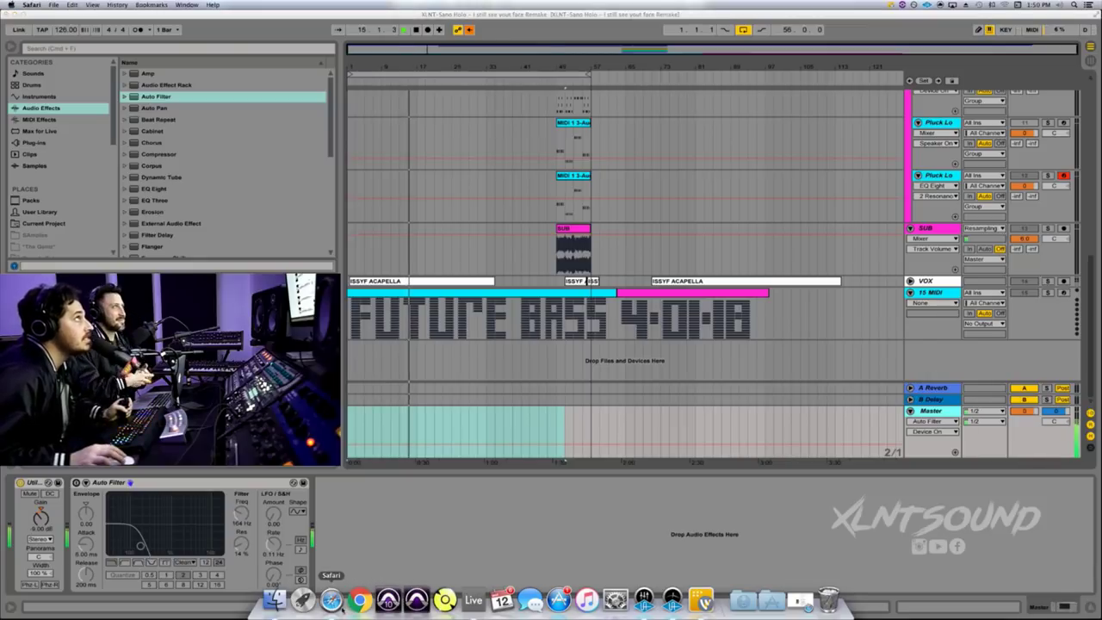
pyautogui.click(643, 46)
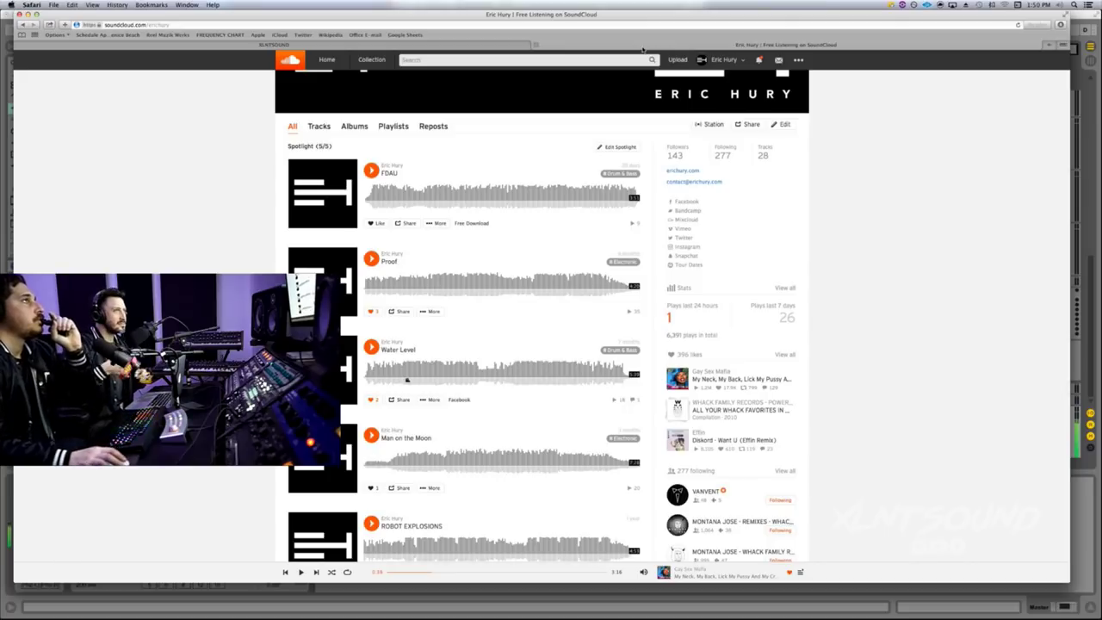
pyautogui.scroll(2, 800, 157)
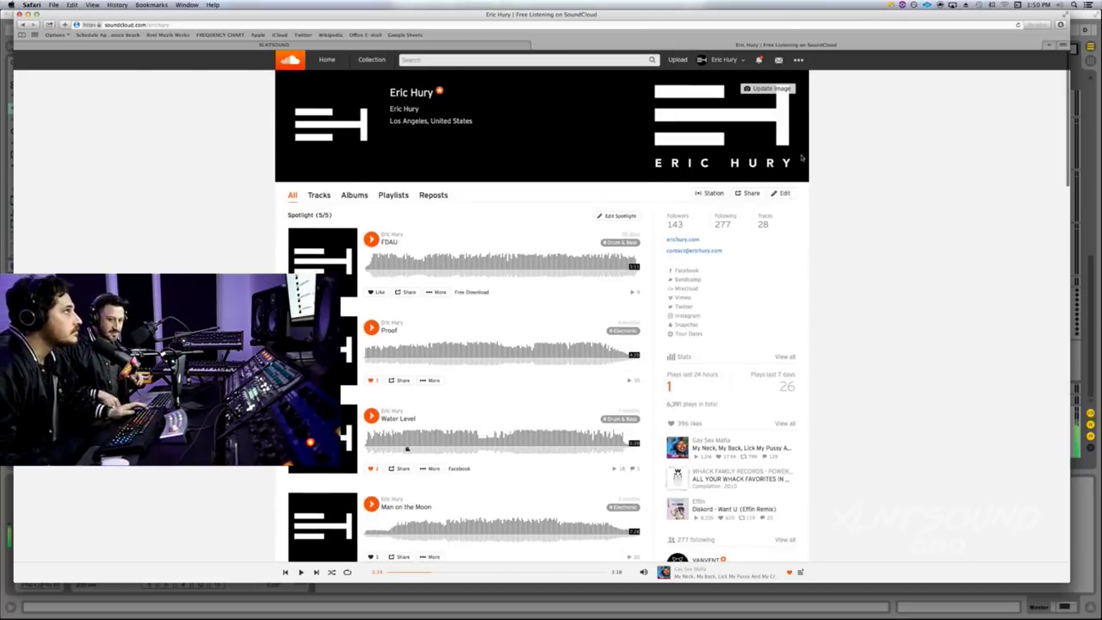